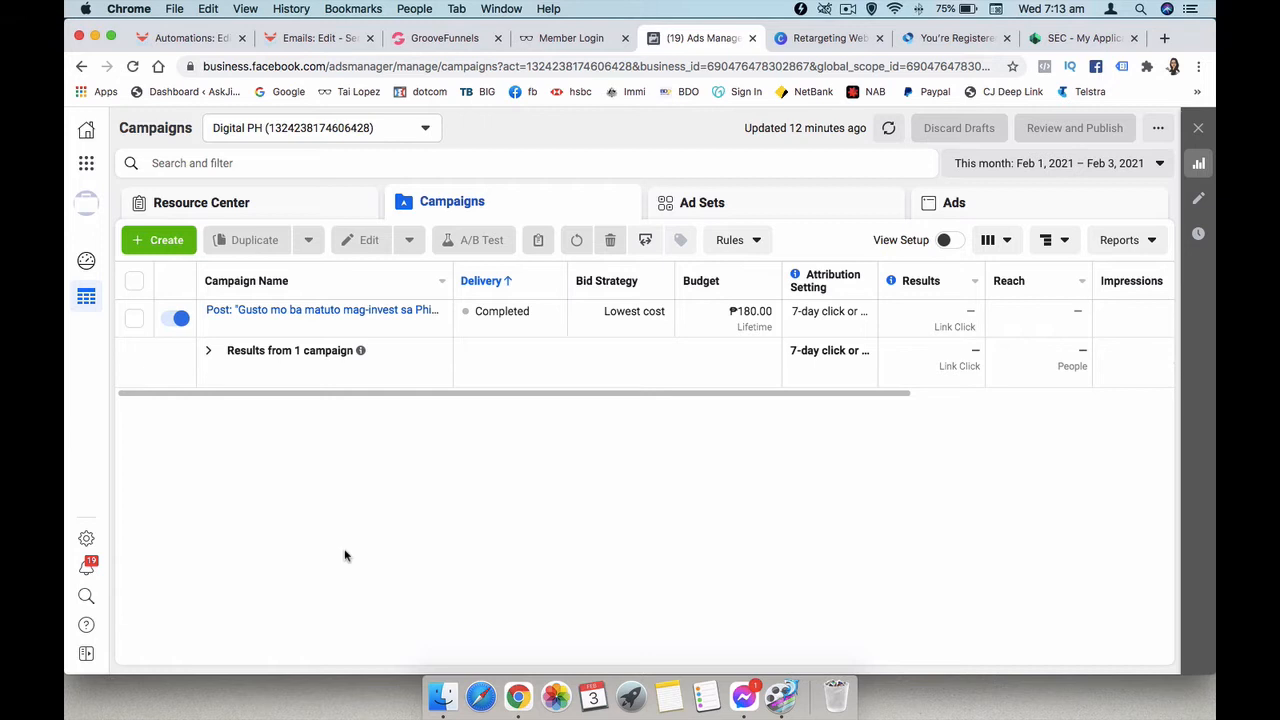
- Open the Audiences page in a new browser tab and look through the existing audiences
click(87, 166)
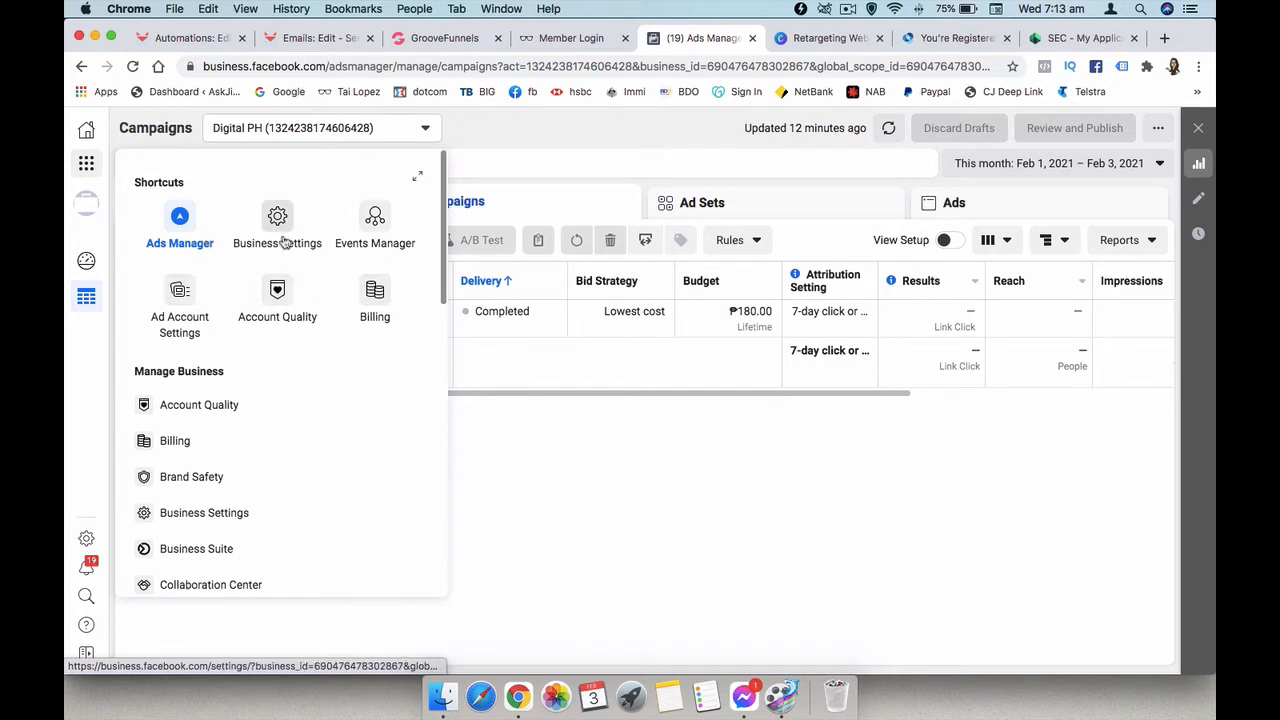
scroll(277, 463, down, 10)
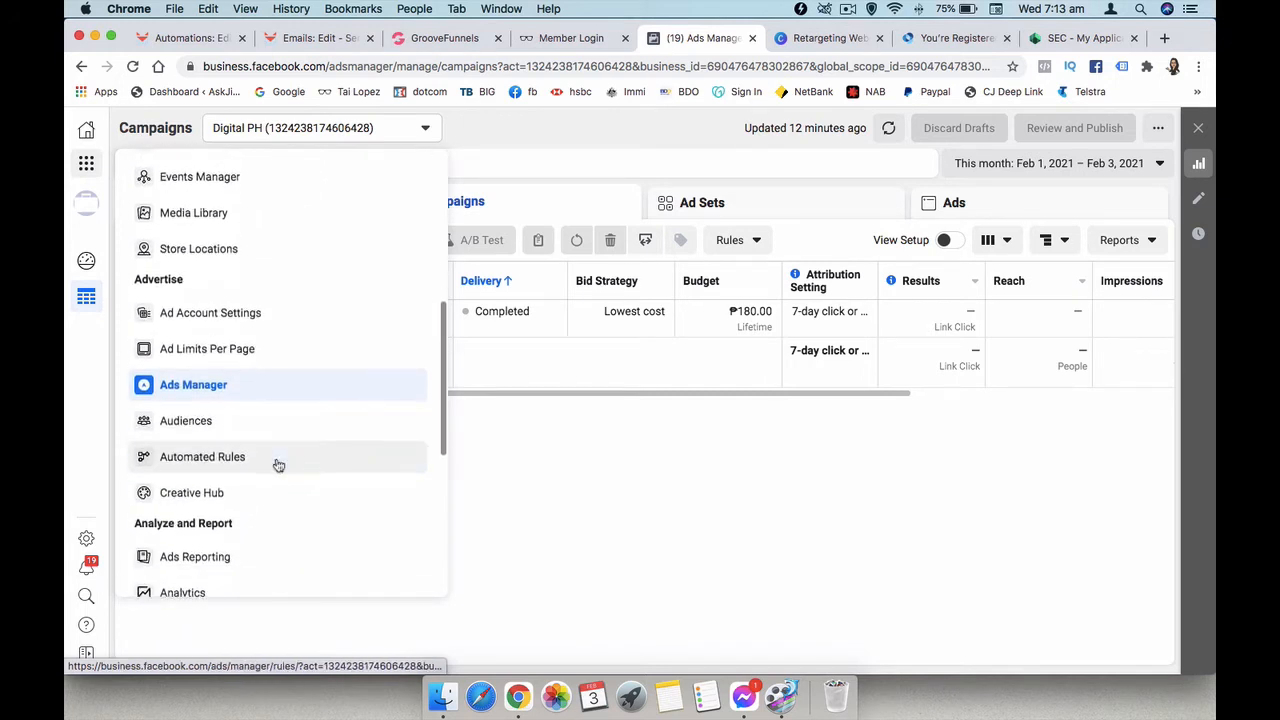
scroll(211, 323, down, 1)
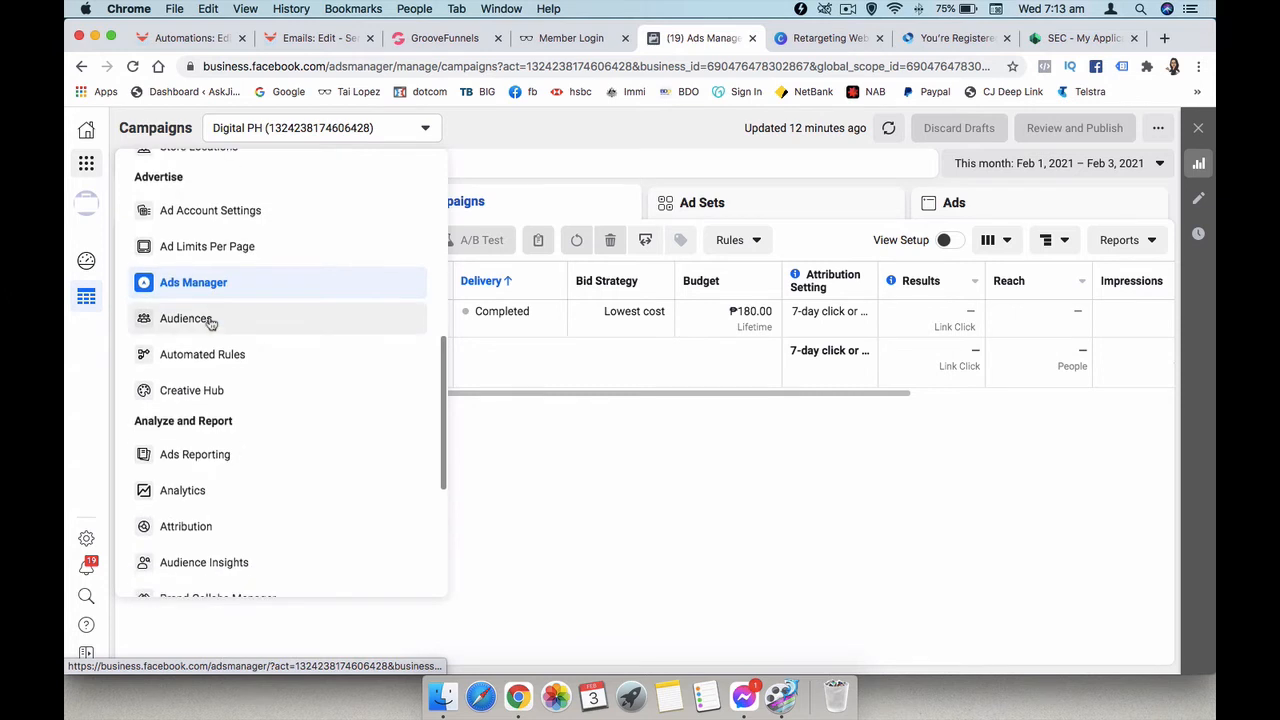
right_click(211, 321)
click(262, 325)
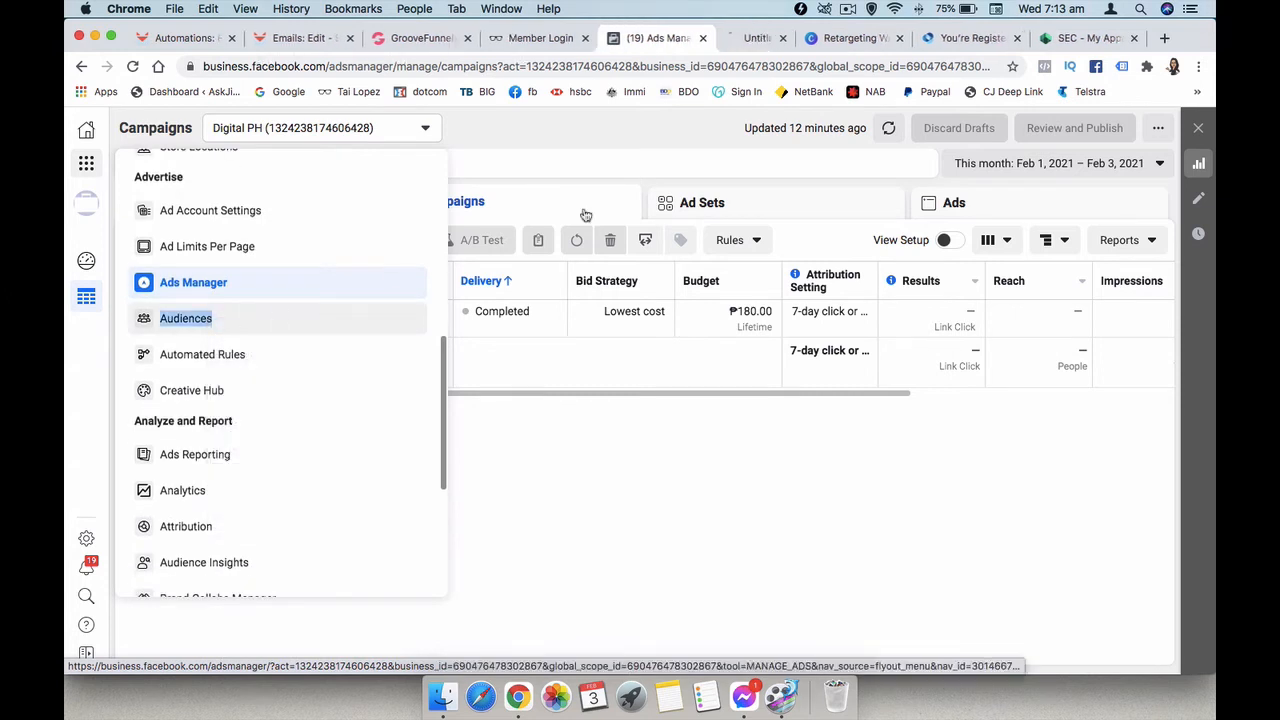
click(731, 40)
scroll(598, 575, down, 2)
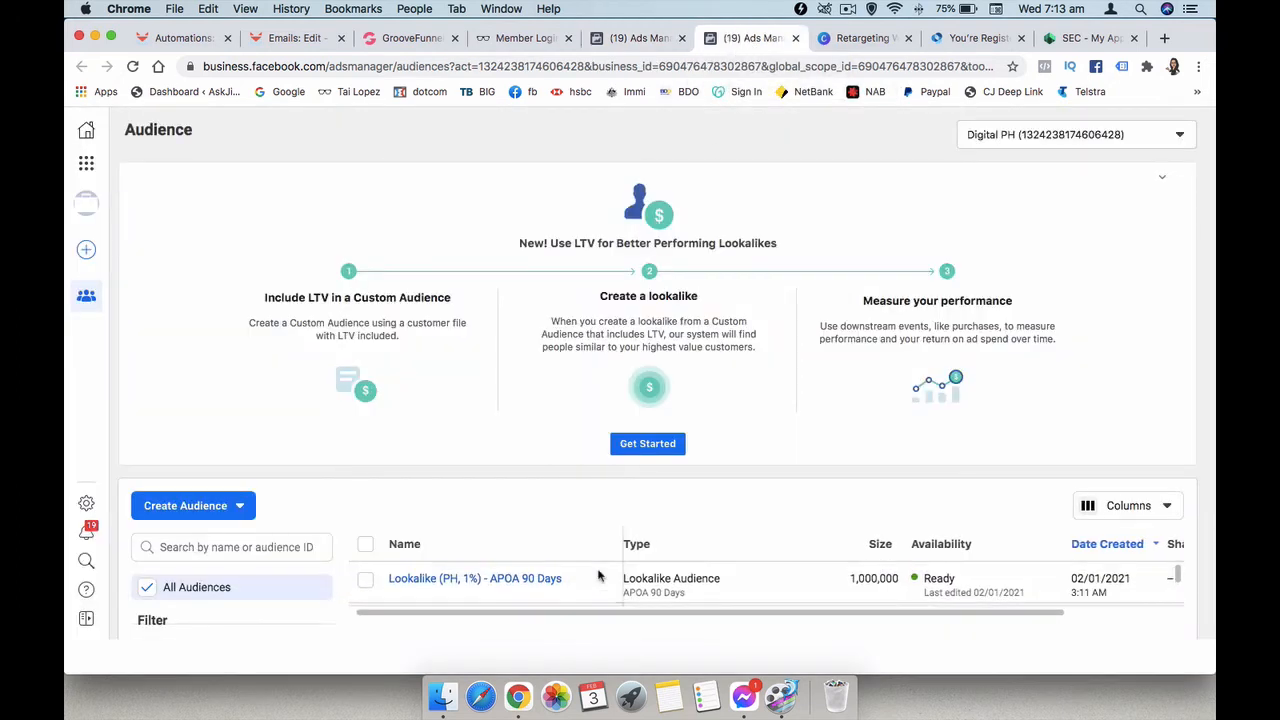
scroll(598, 575, down, 5)
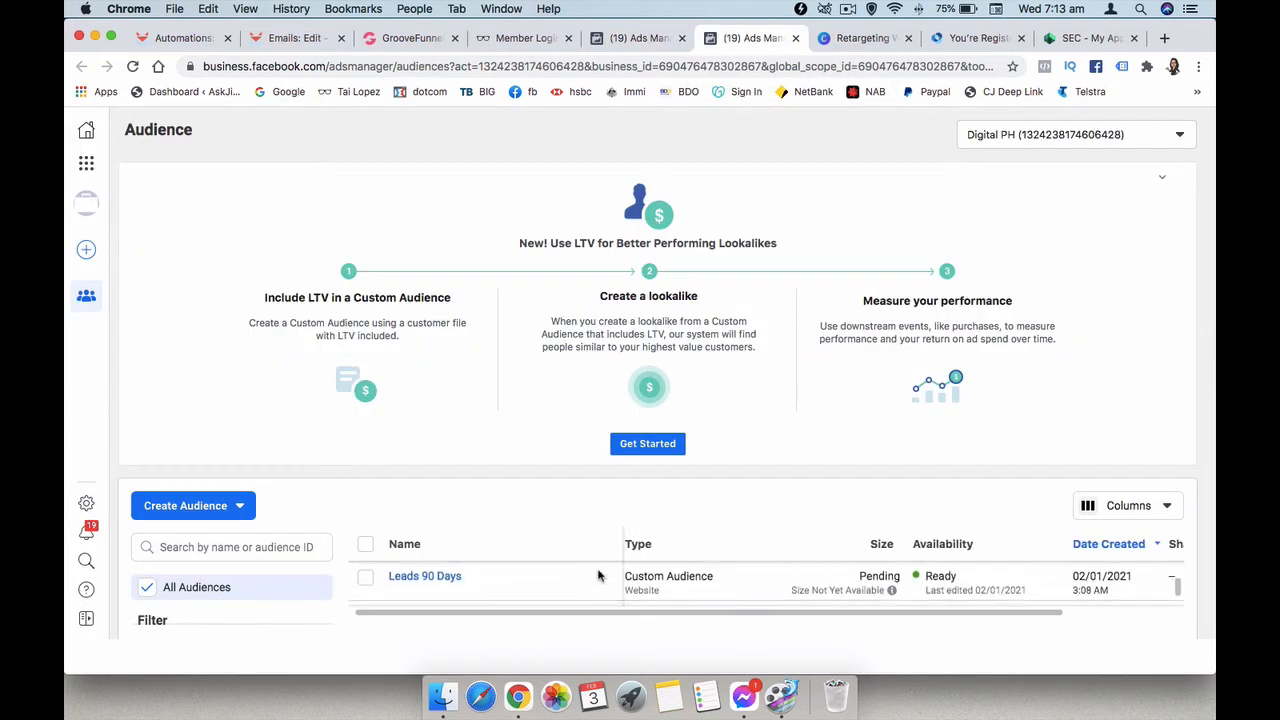
scroll(598, 575, down, 4)
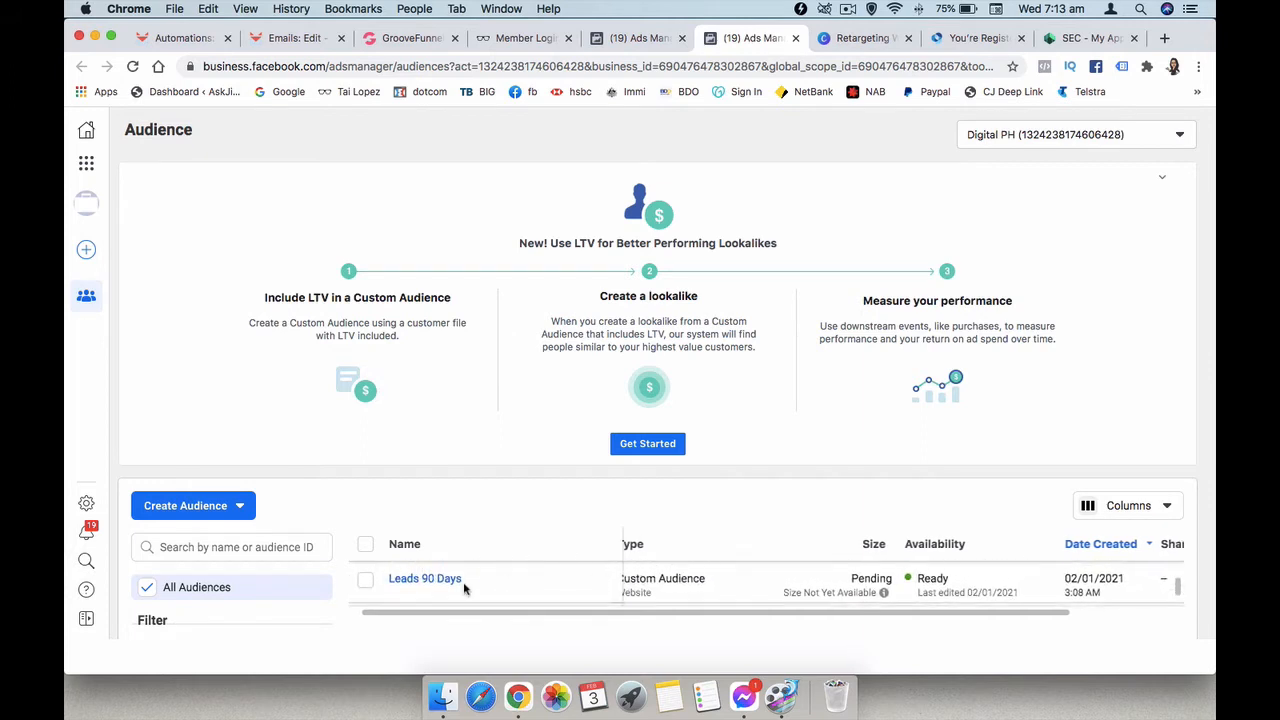
mouse_move(444, 590)
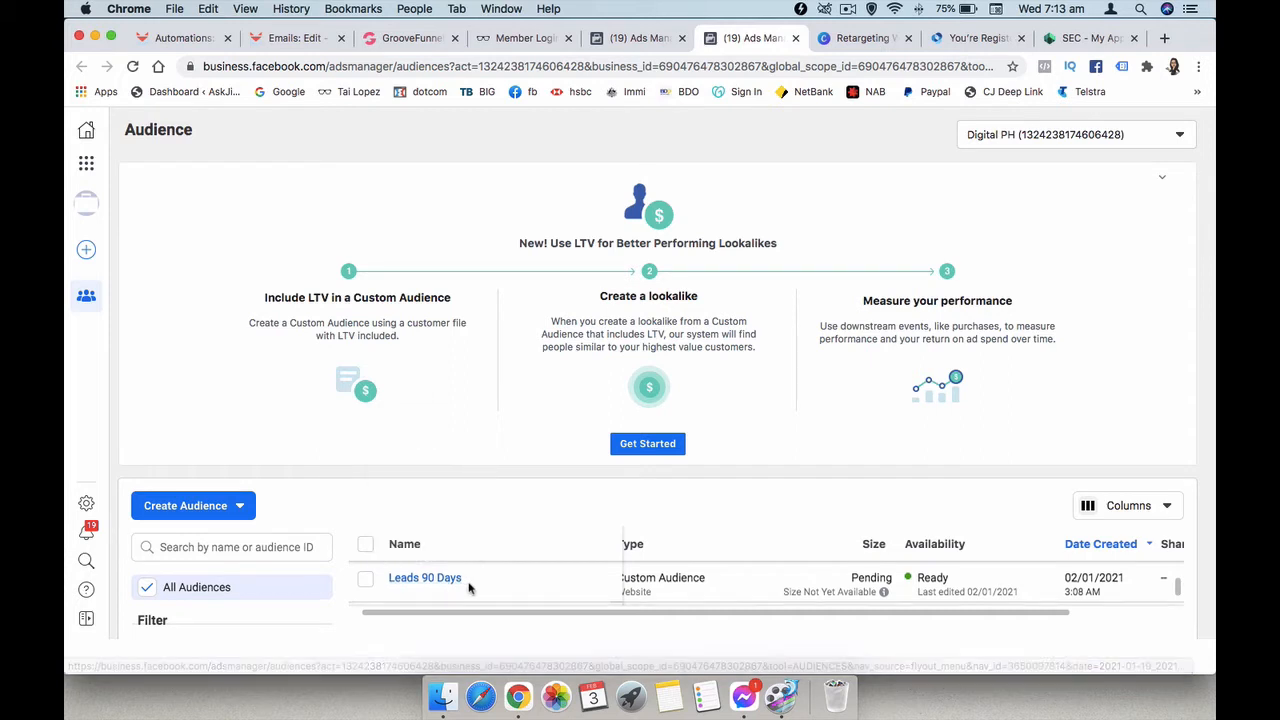
scroll(470, 588, down, 1)
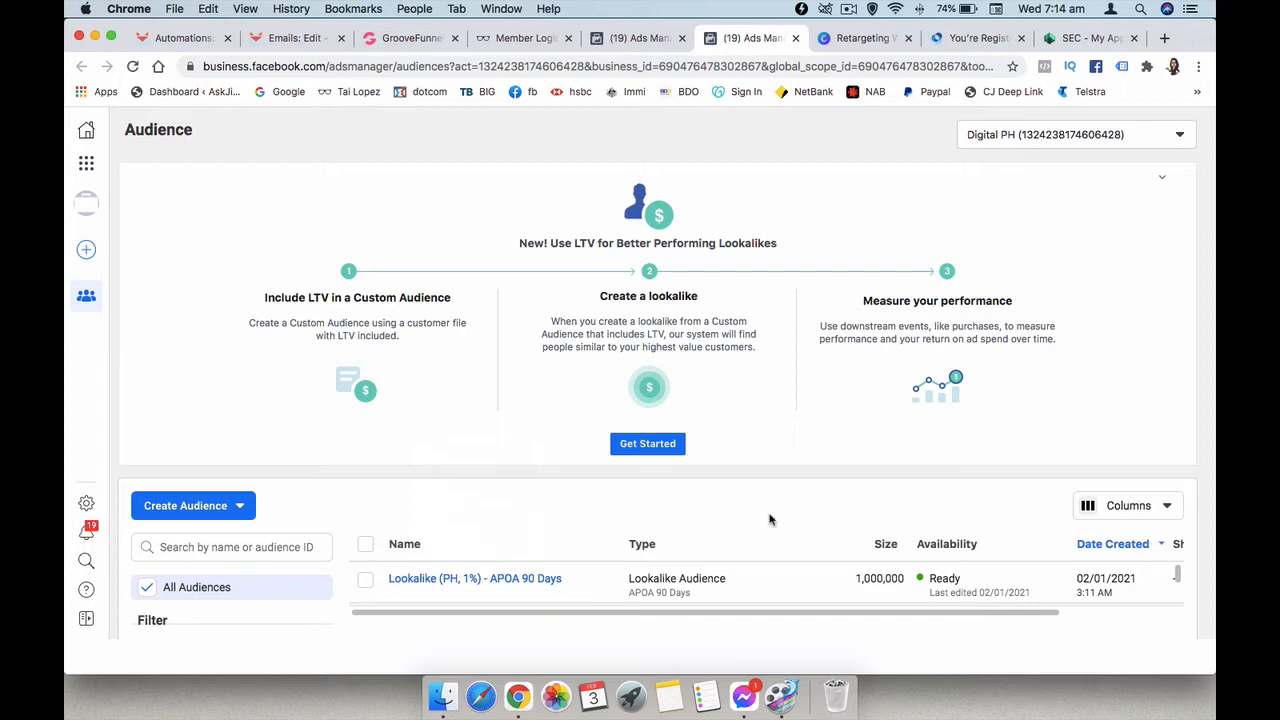
- Start a website custom audience of people who visited specific web pages in the past 90 days
click(244, 506)
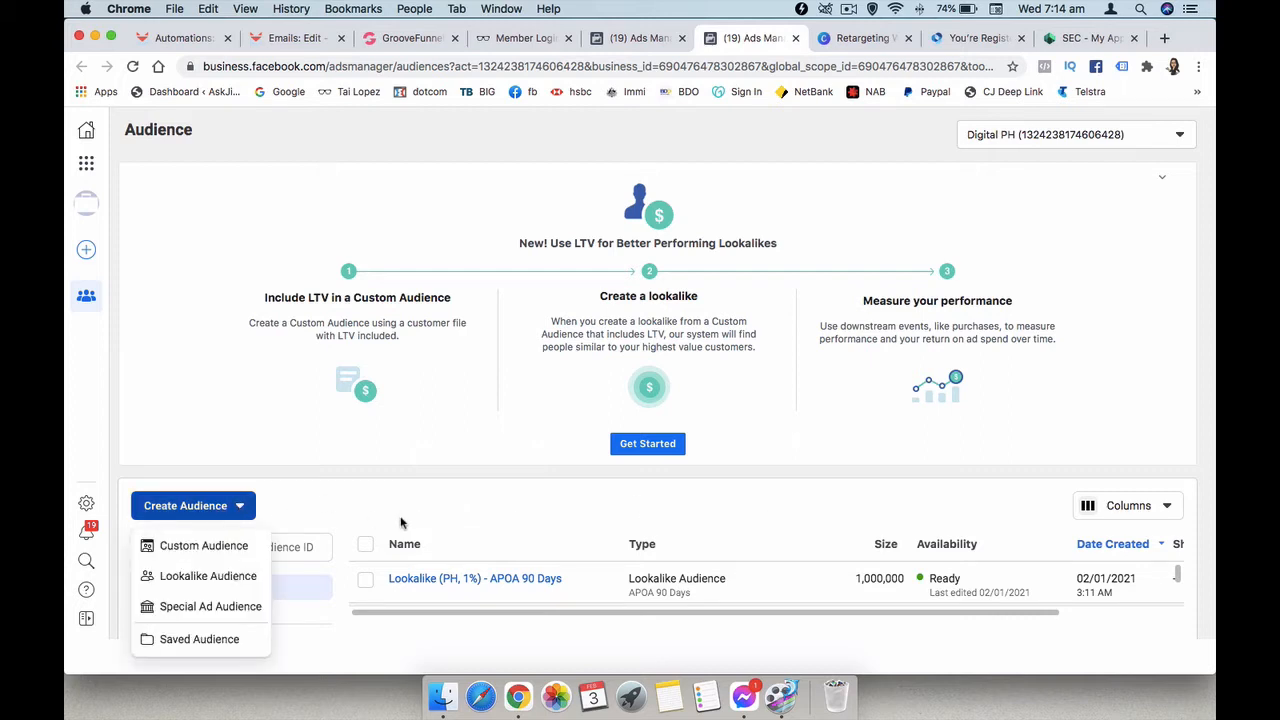
click(204, 543)
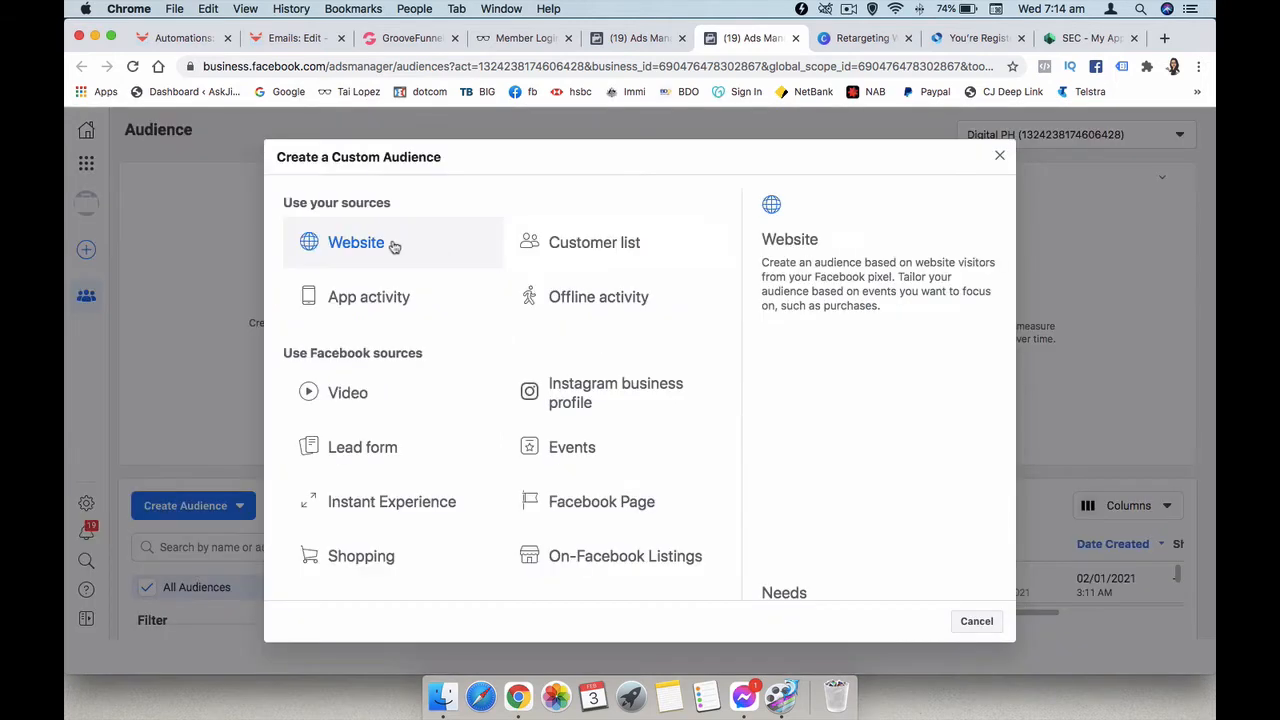
click(393, 245)
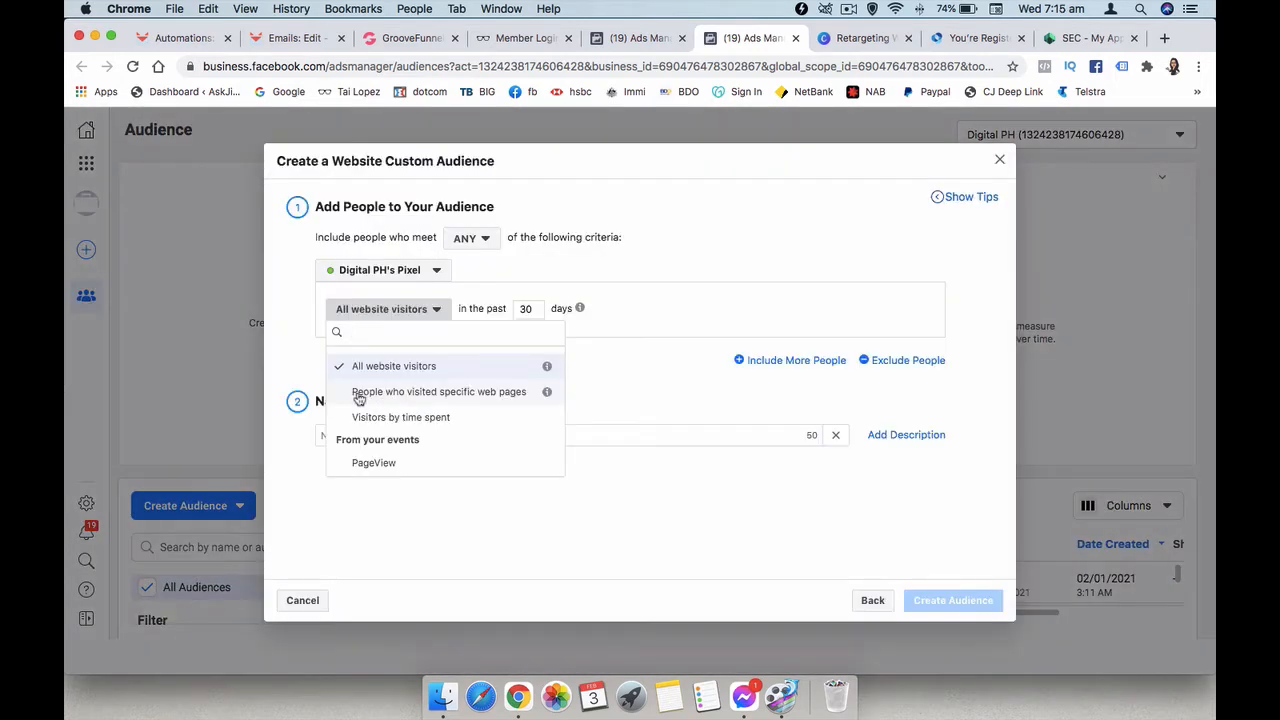
click(440, 393)
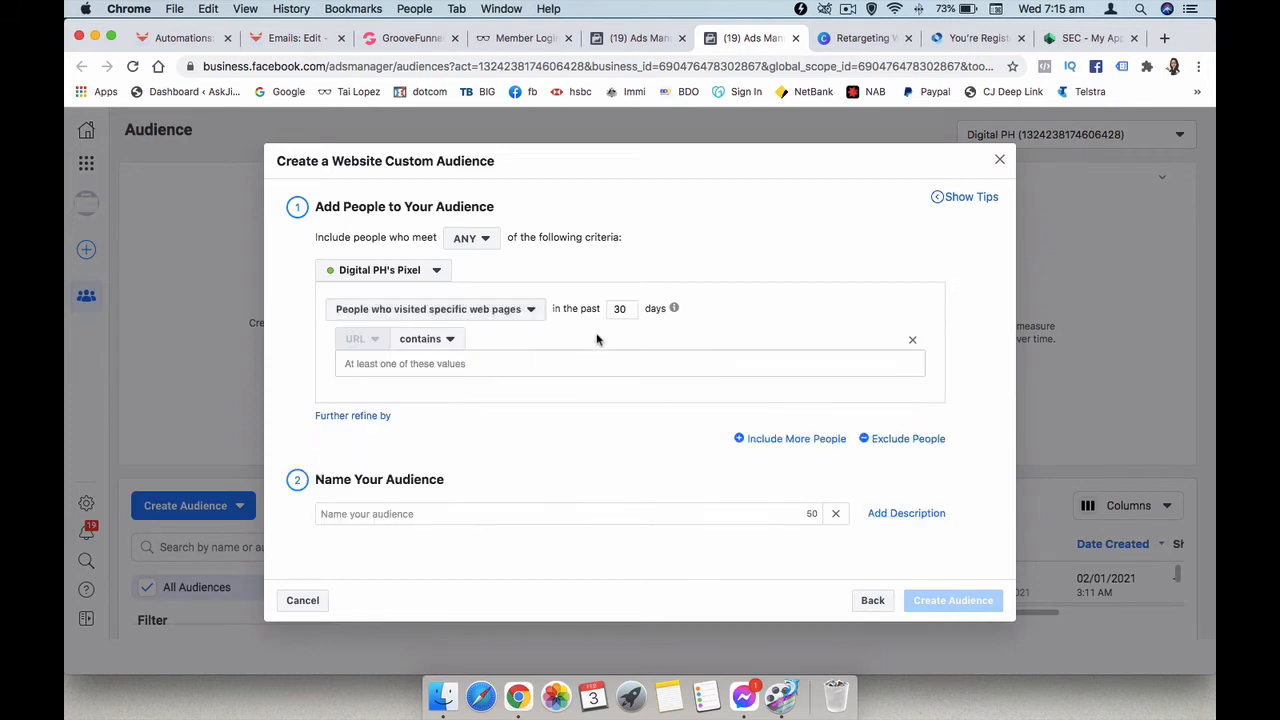
double_click(626, 309)
text(90)
click(1164, 38)
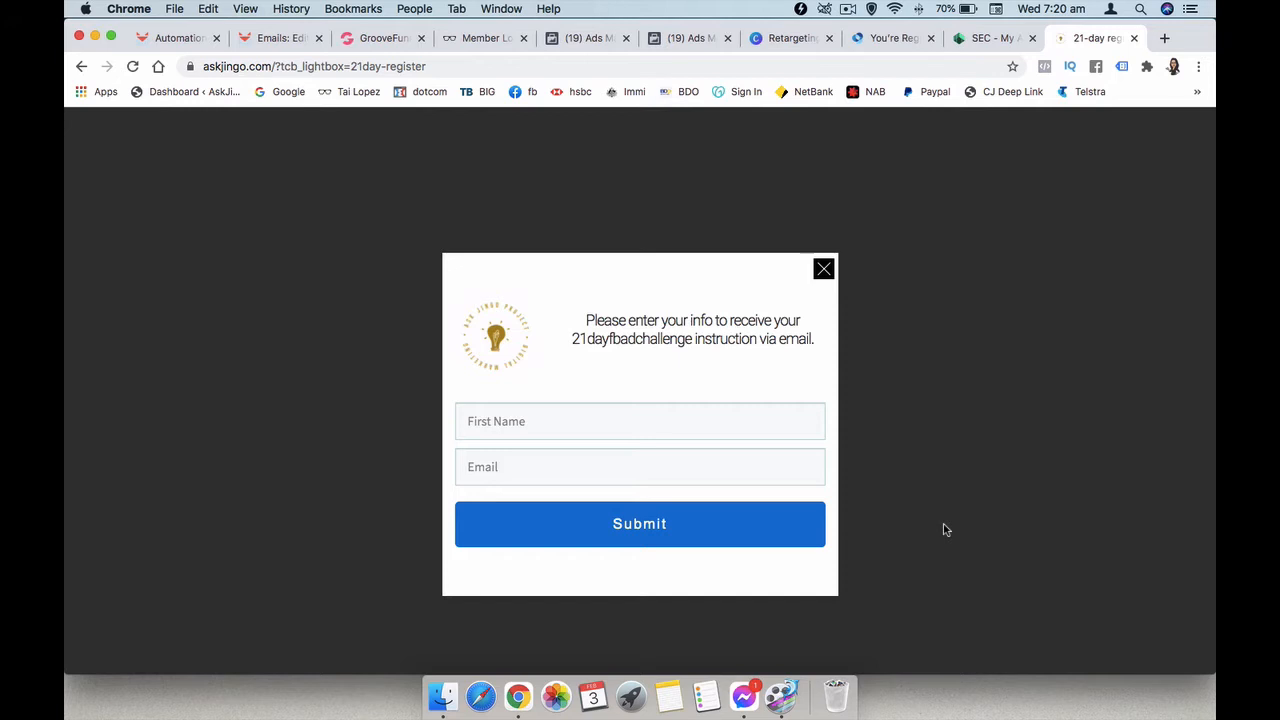
click(430, 65)
key(super+c)
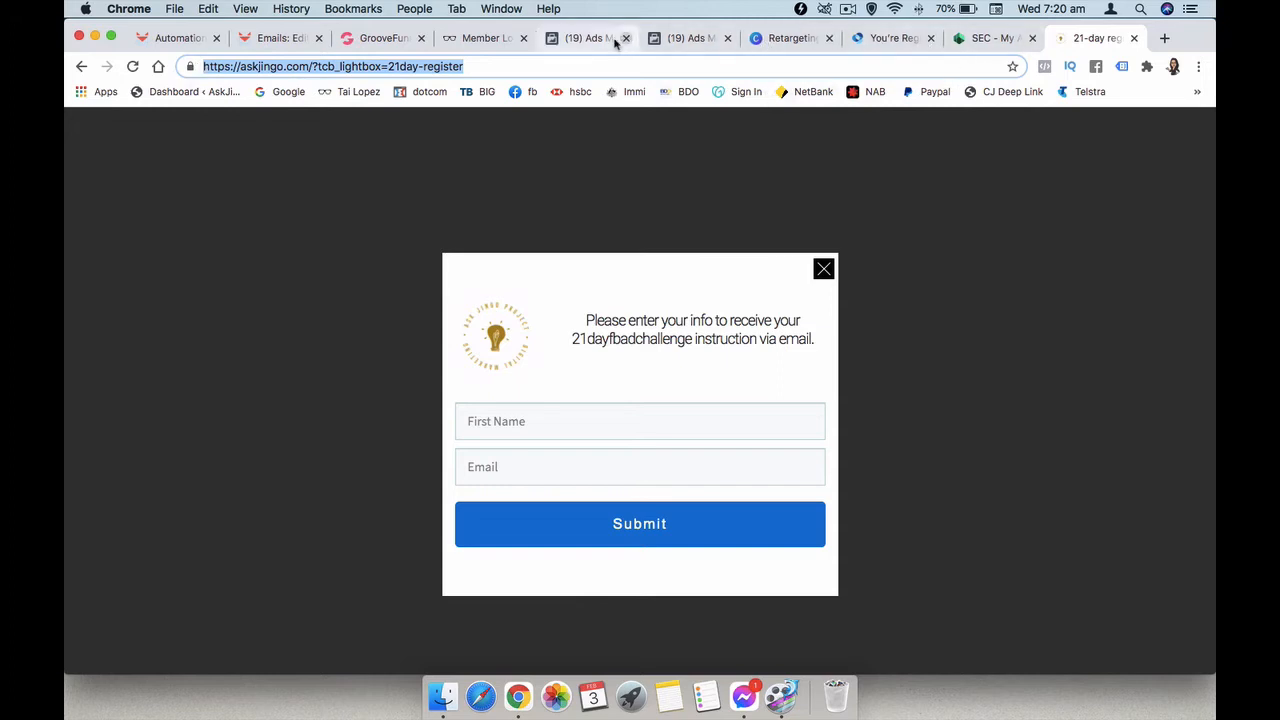
click(688, 38)
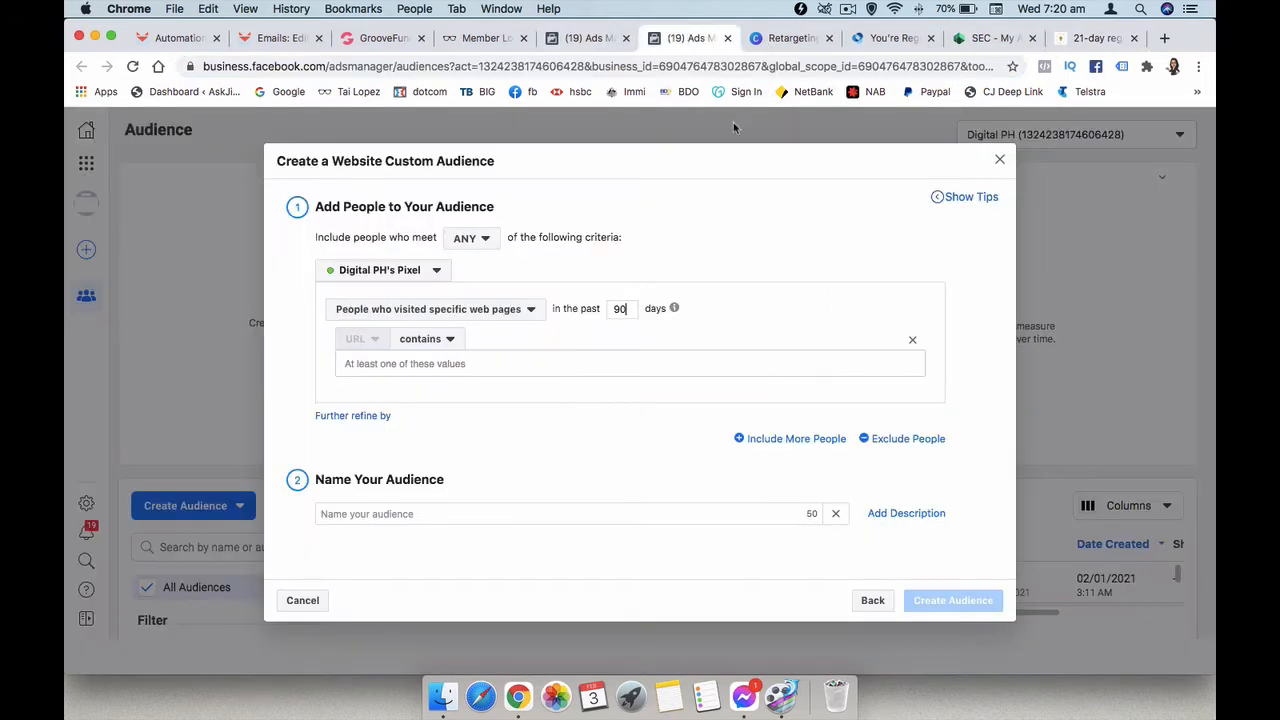
click(415, 365)
key(super+v)
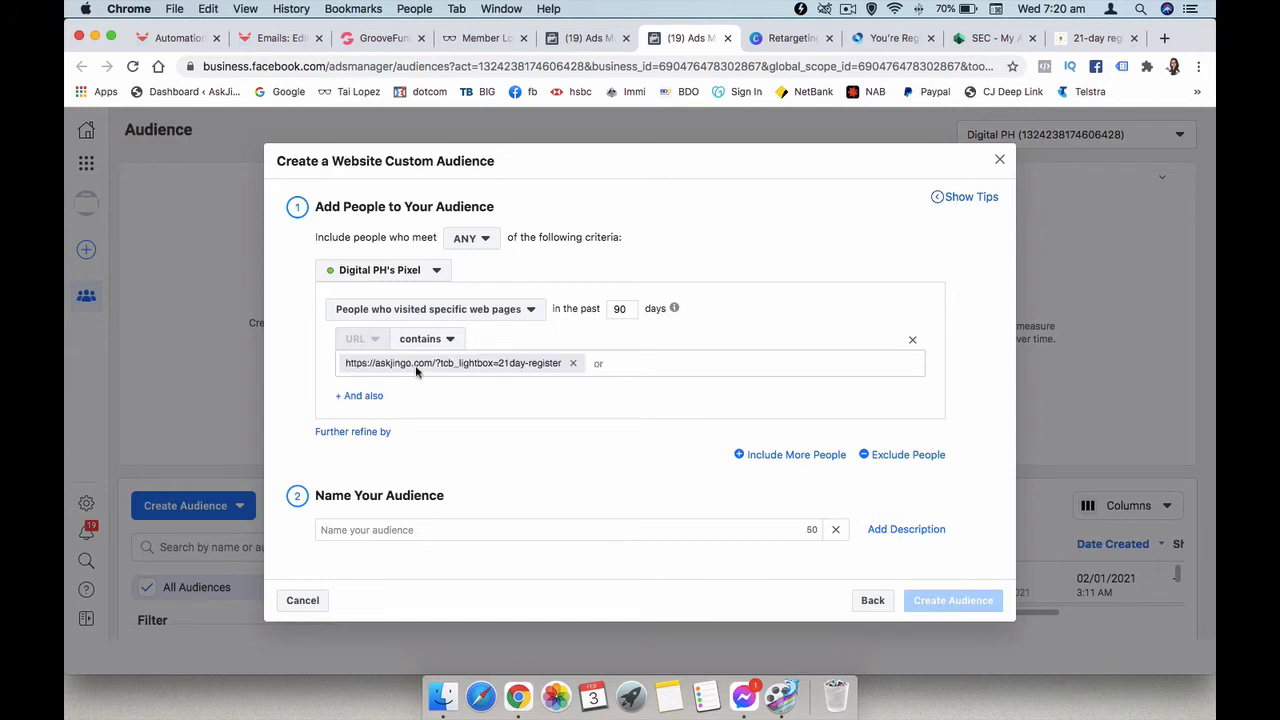
- Name the audience "People who visited optin page 90 Days", create it and finish the dialog
click(400, 530)
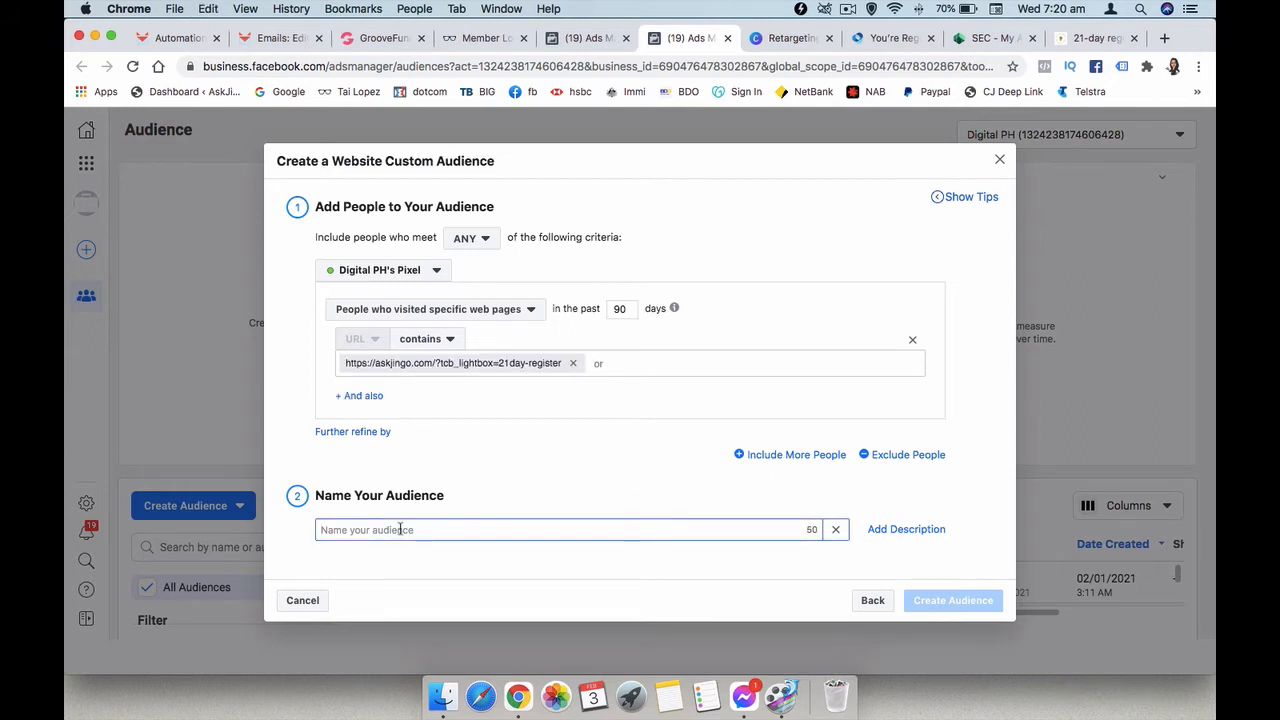
text(People )
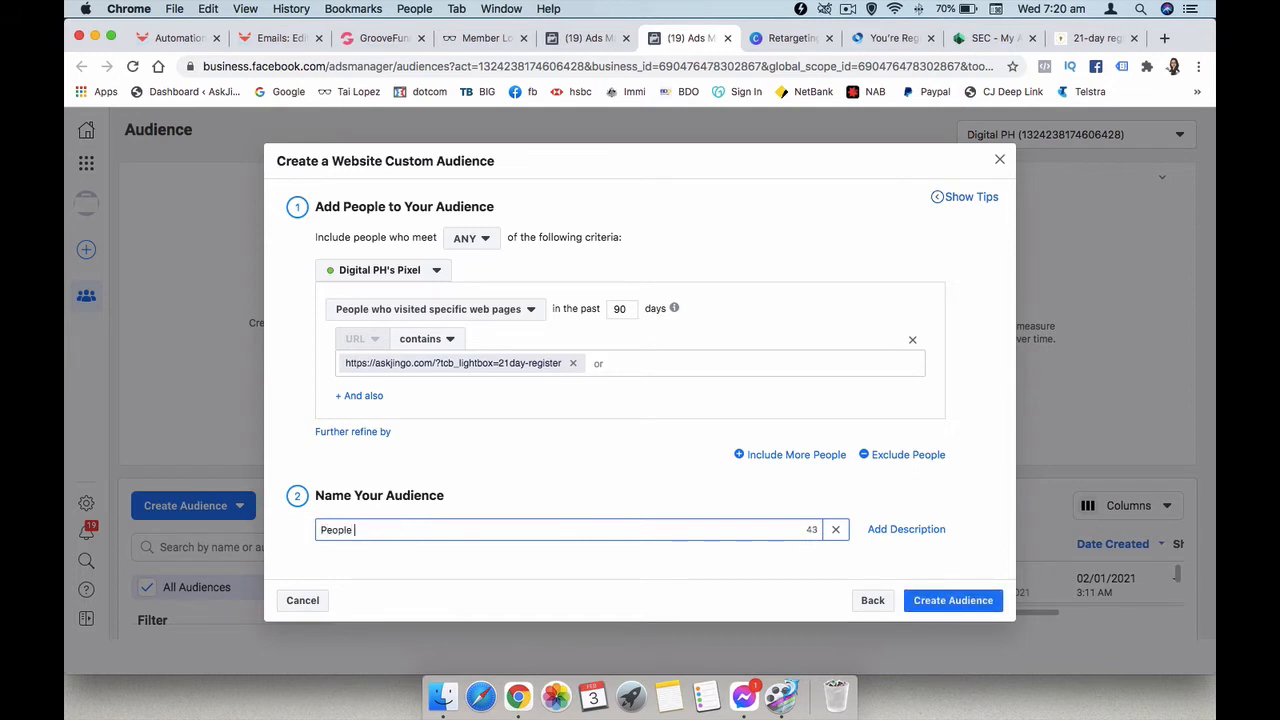
text(who visited optin page 90 )
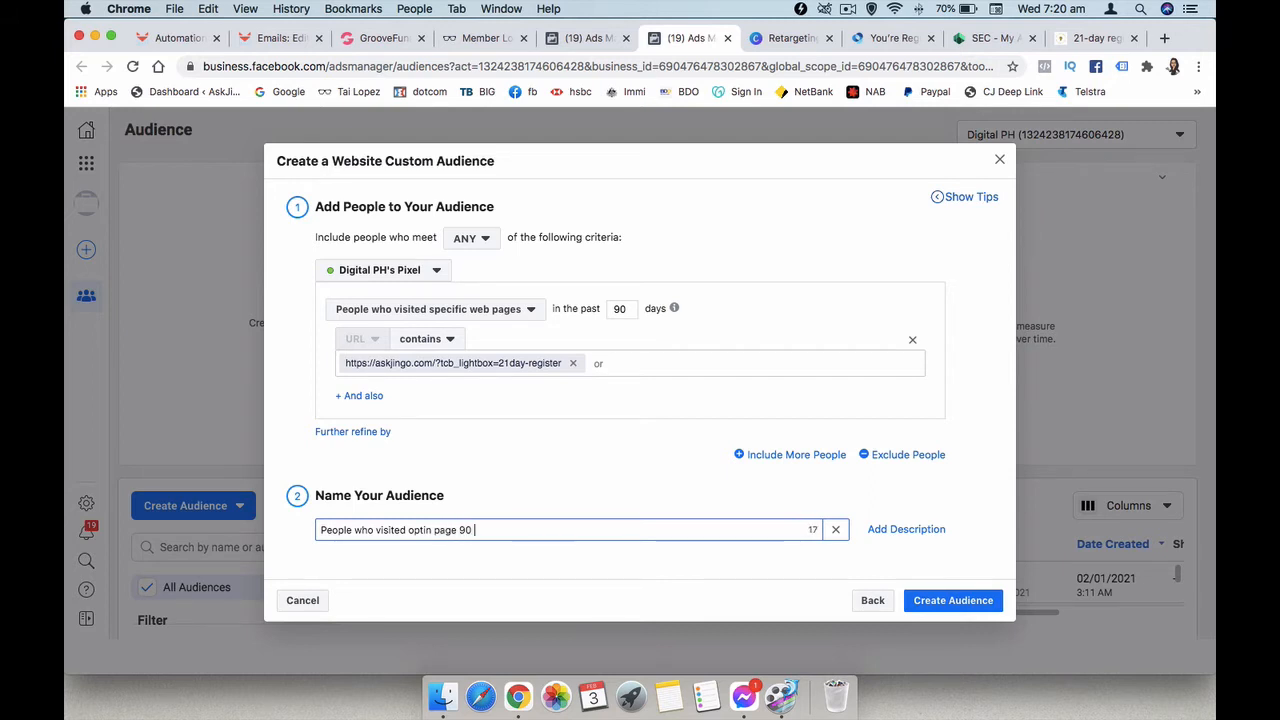
text(Days)
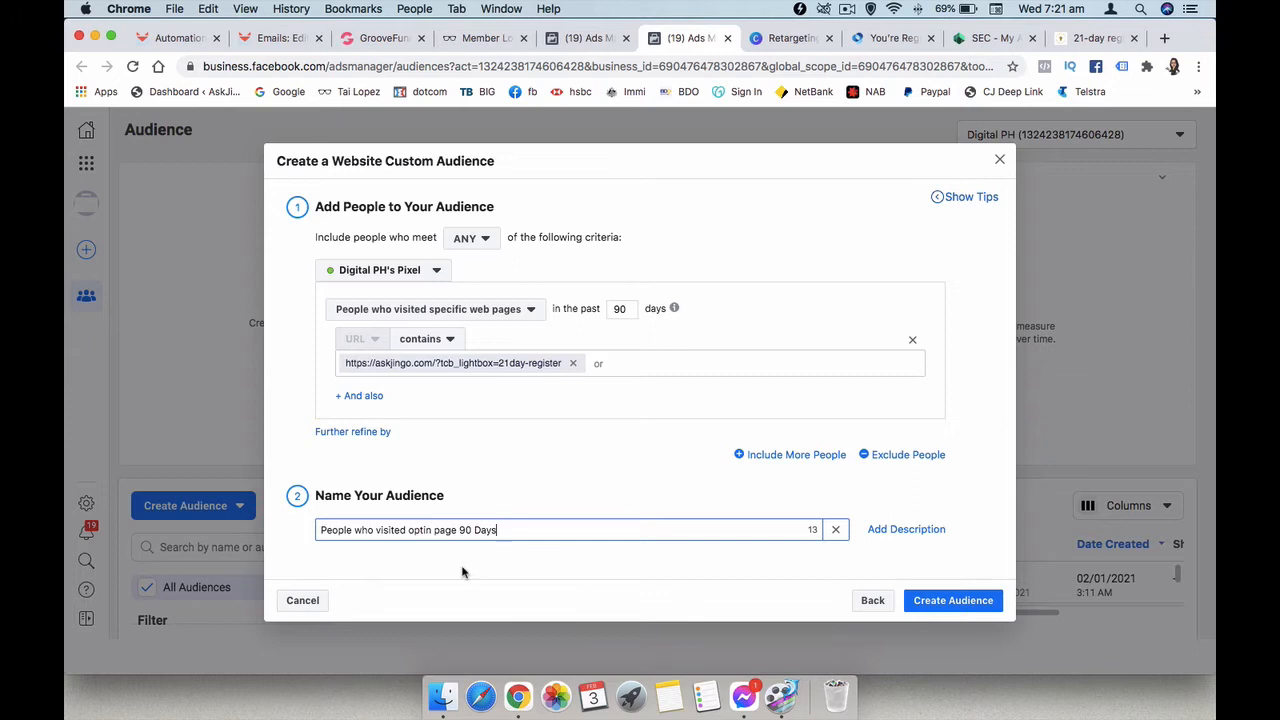
click(951, 605)
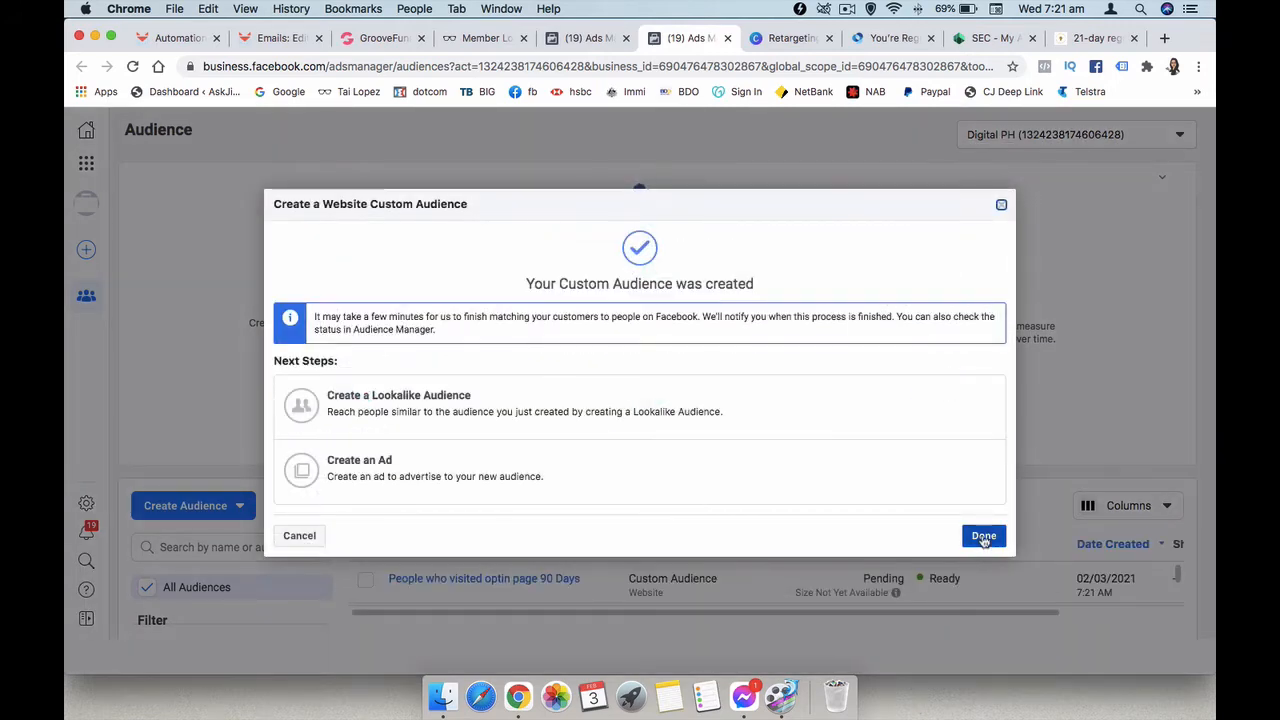
click(983, 536)
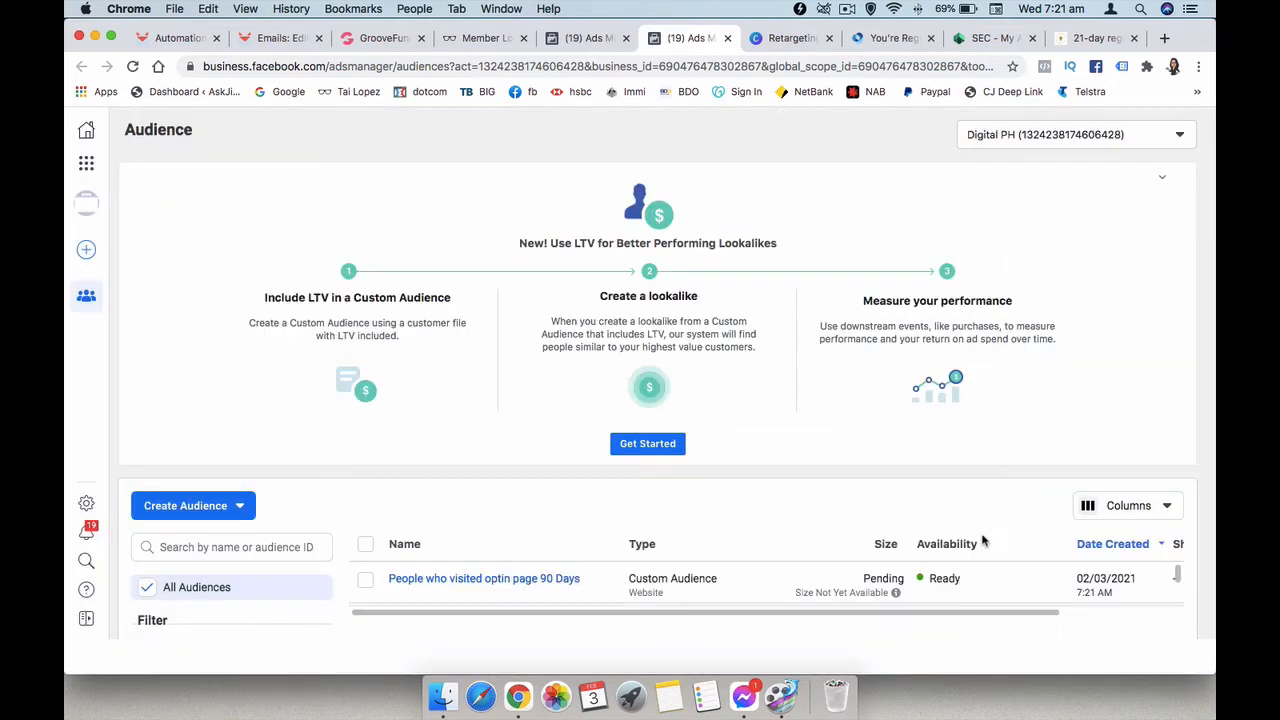
mouse_move(511, 588)
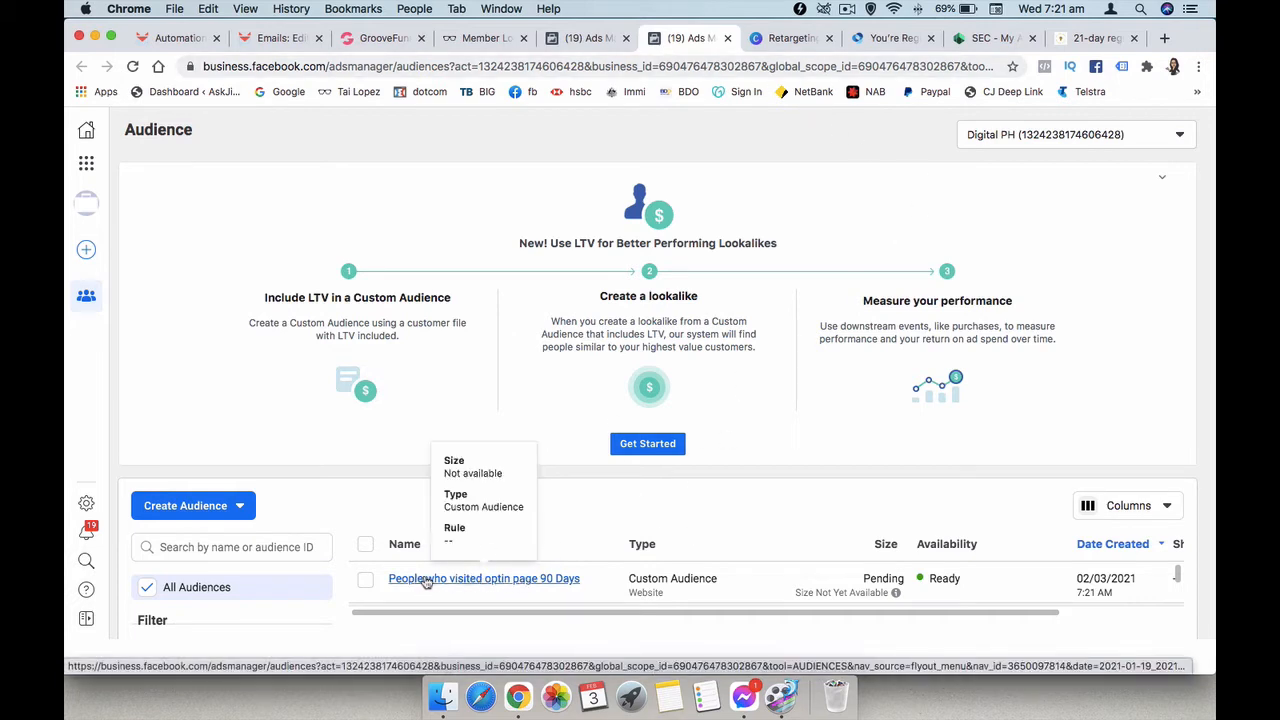
- Return to the Campaigns page and create a new campaign with the Conversions objective
click(595, 40)
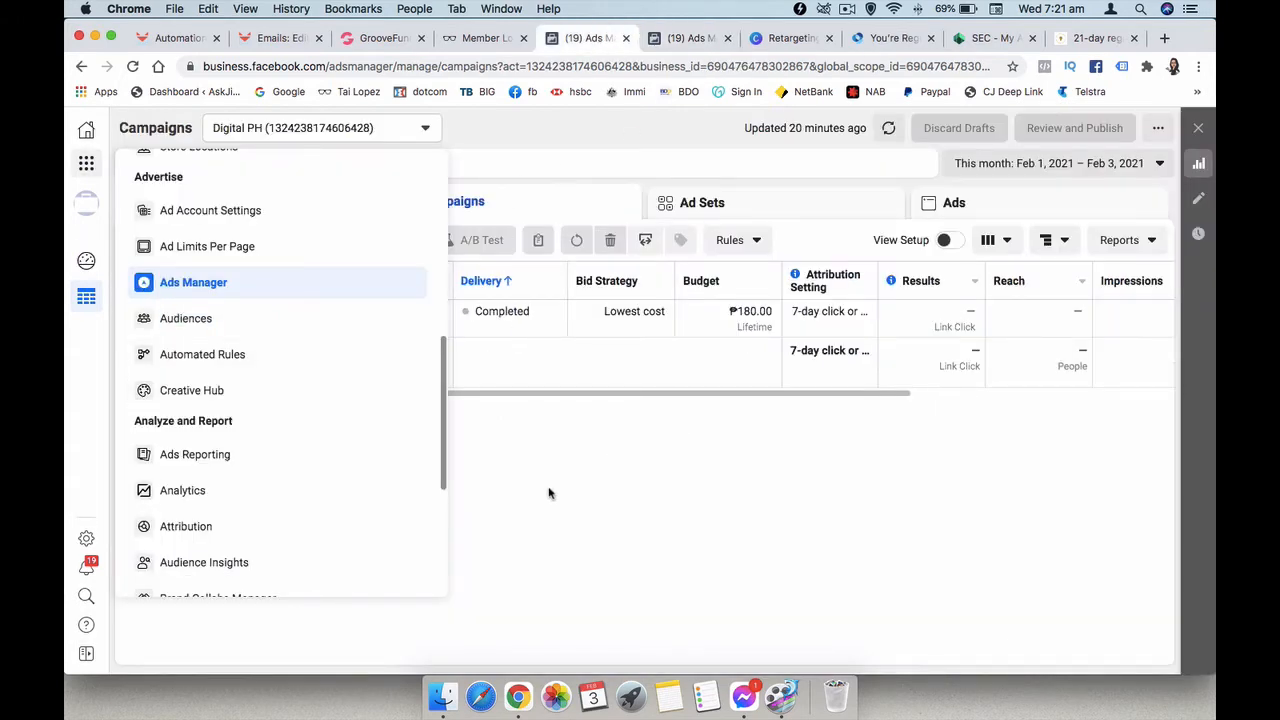
click(165, 238)
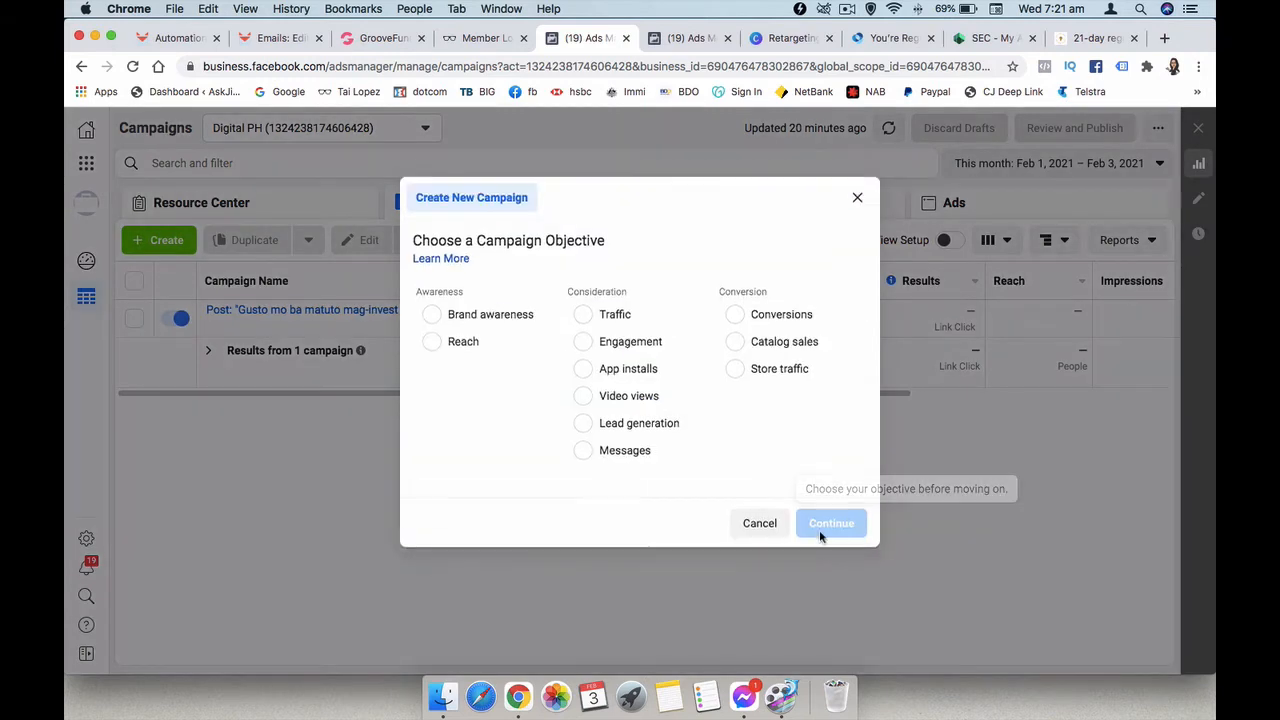
click(737, 323)
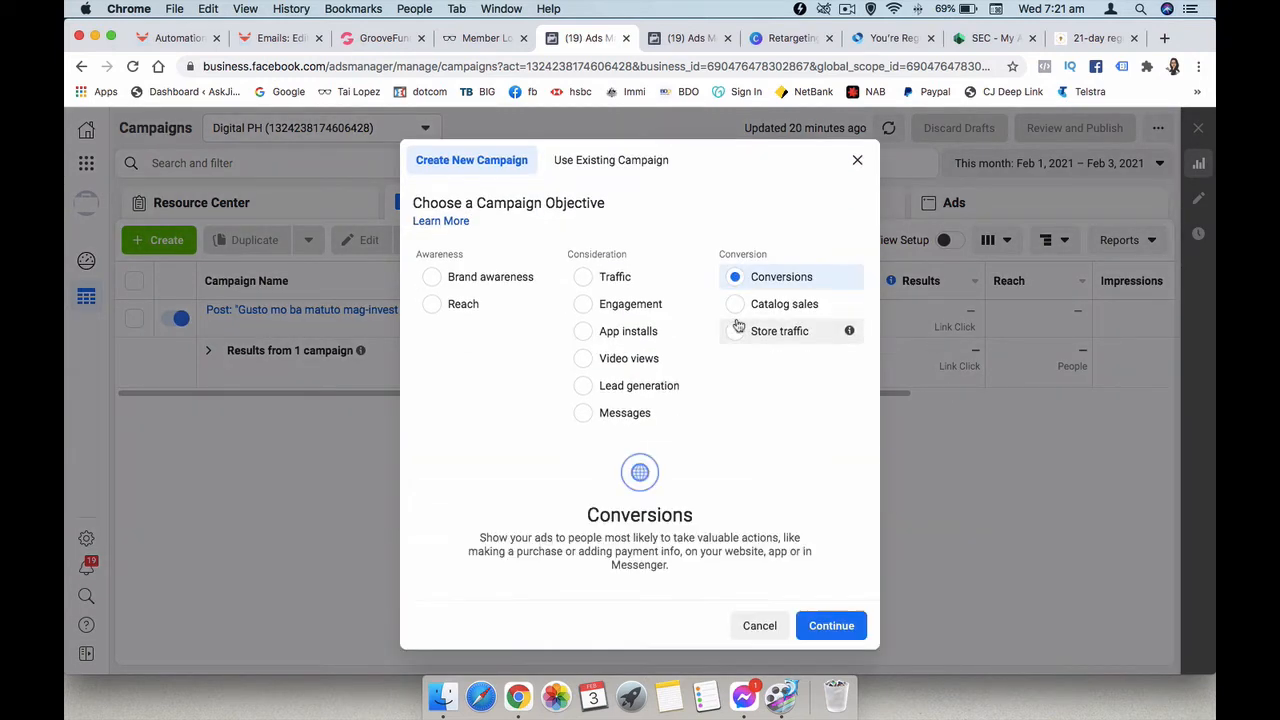
click(831, 627)
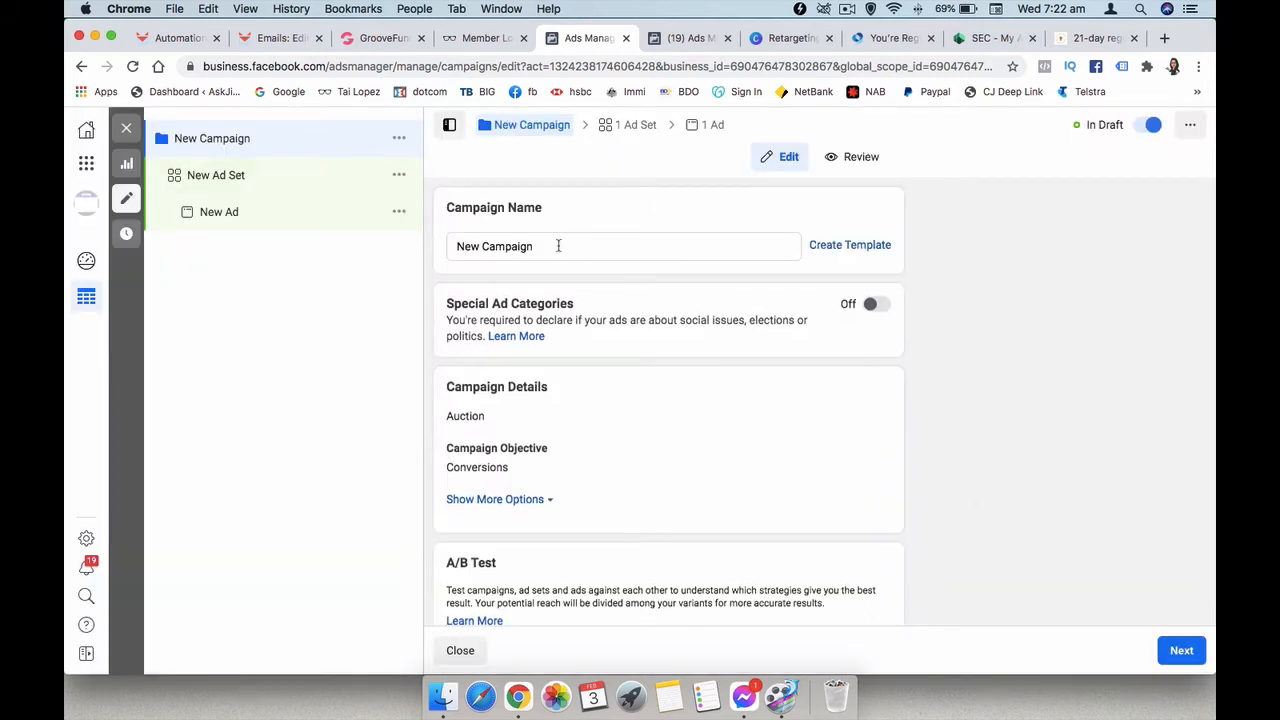
- Name the new campaign "Retargeting Website Visitors"
click(558, 246)
drag(558, 246, 427, 250)
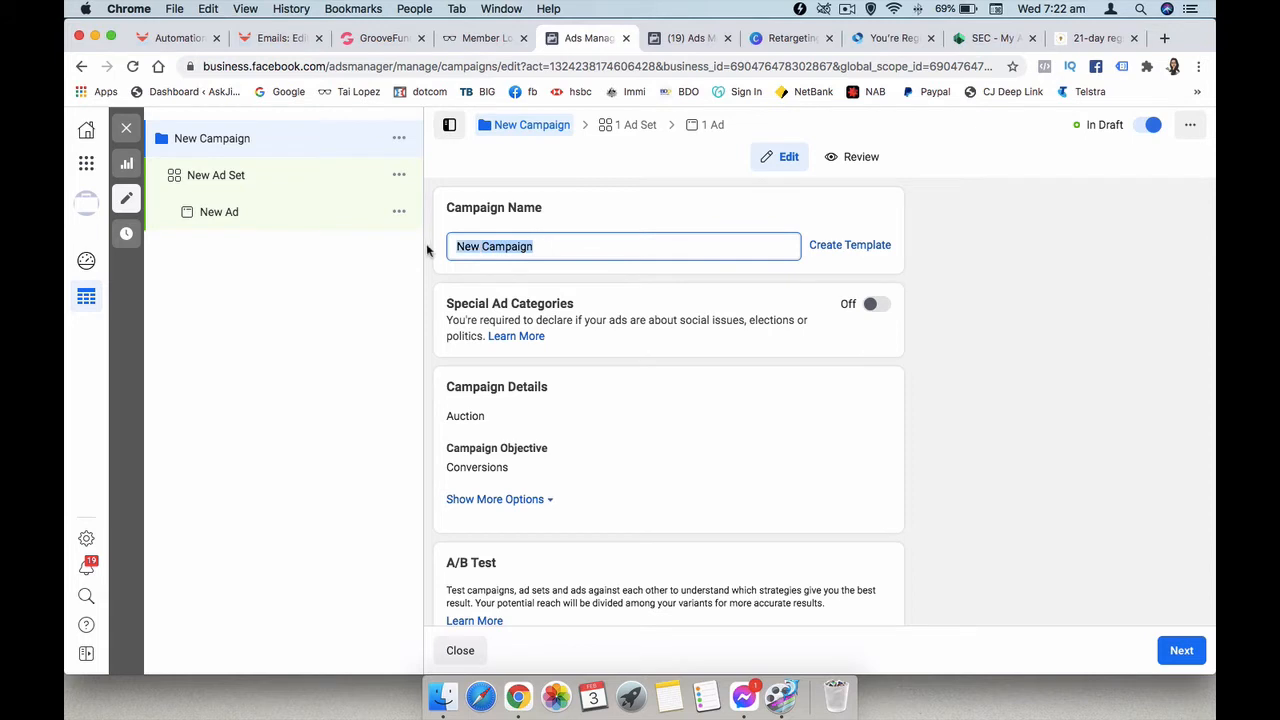
text(Retarge)
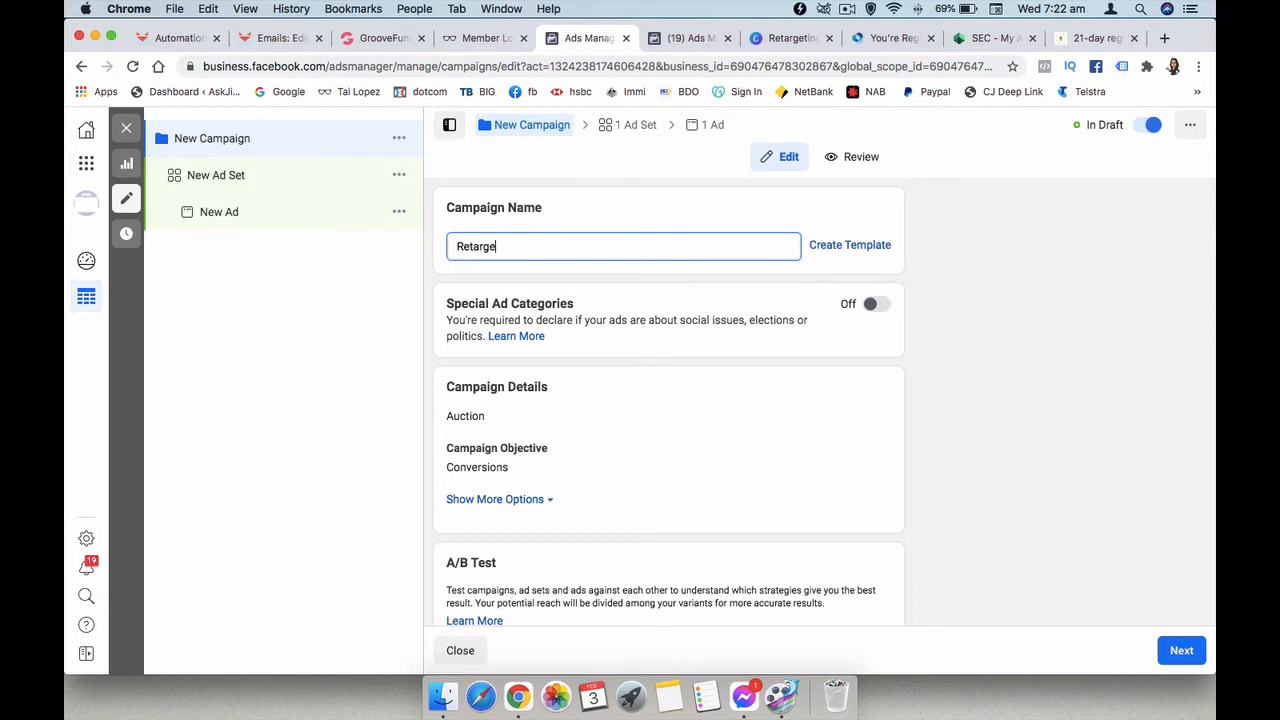
text(ti)
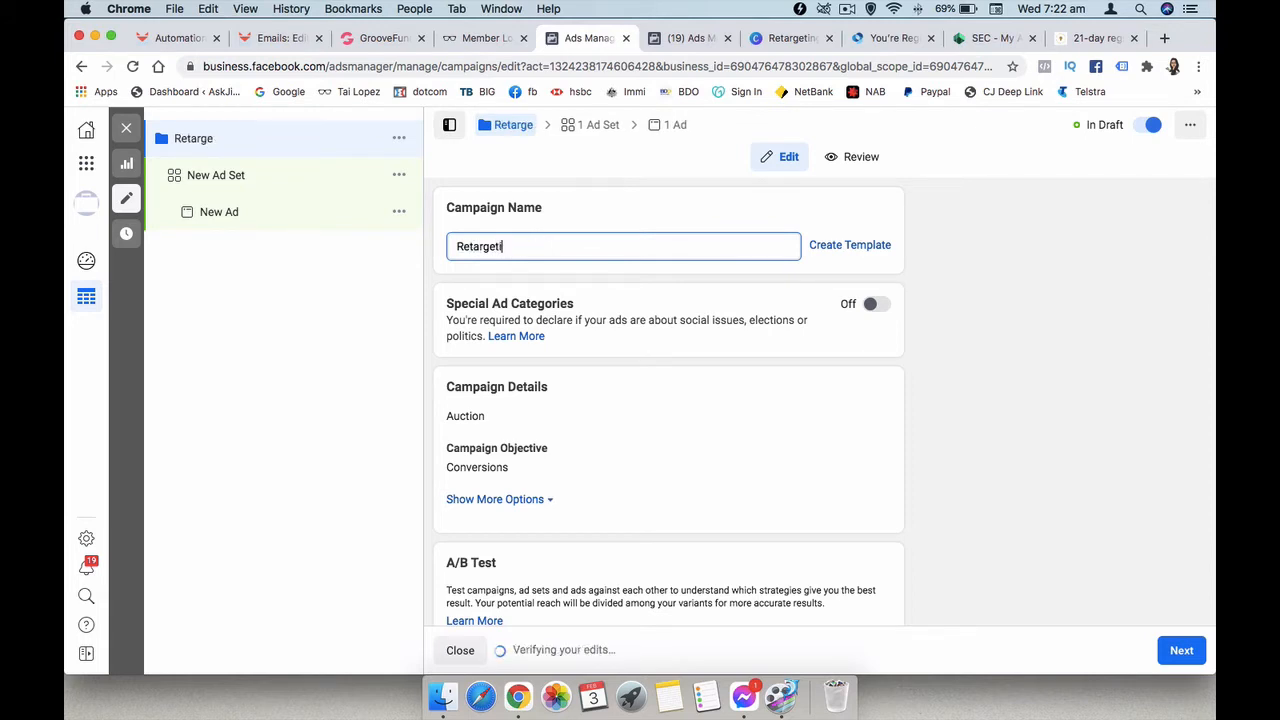
text(ng We)
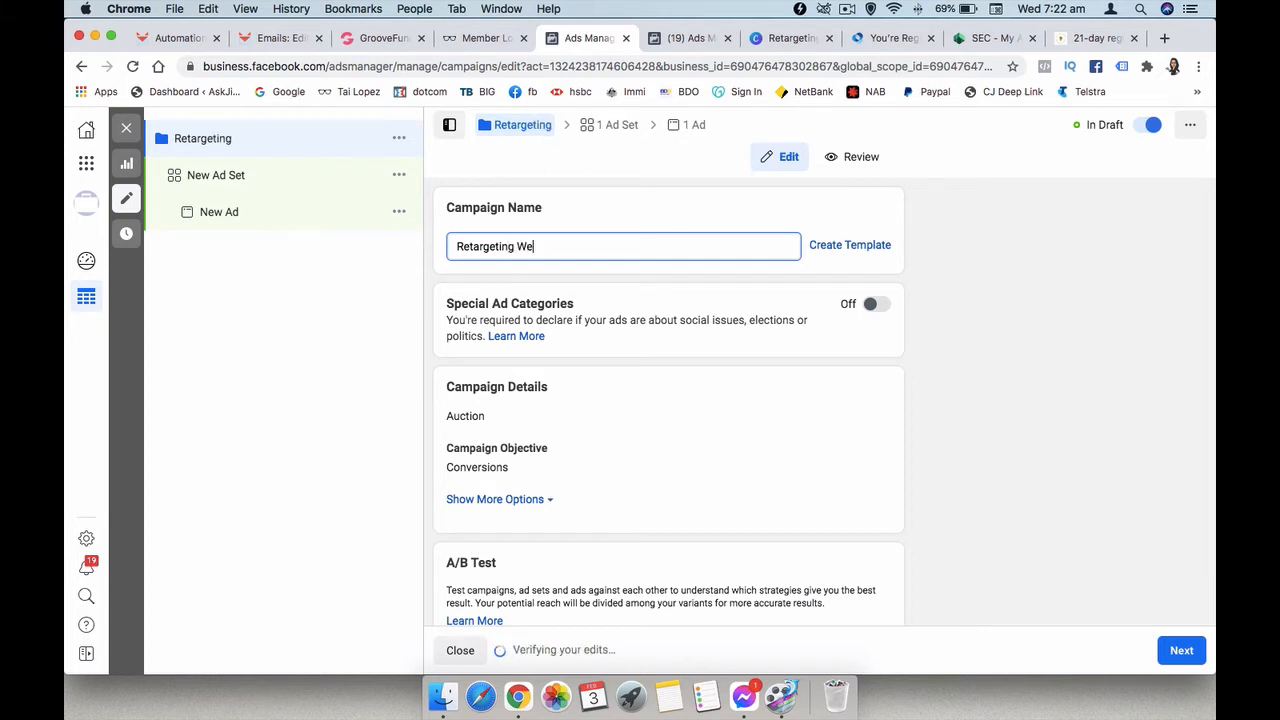
text(bsite )
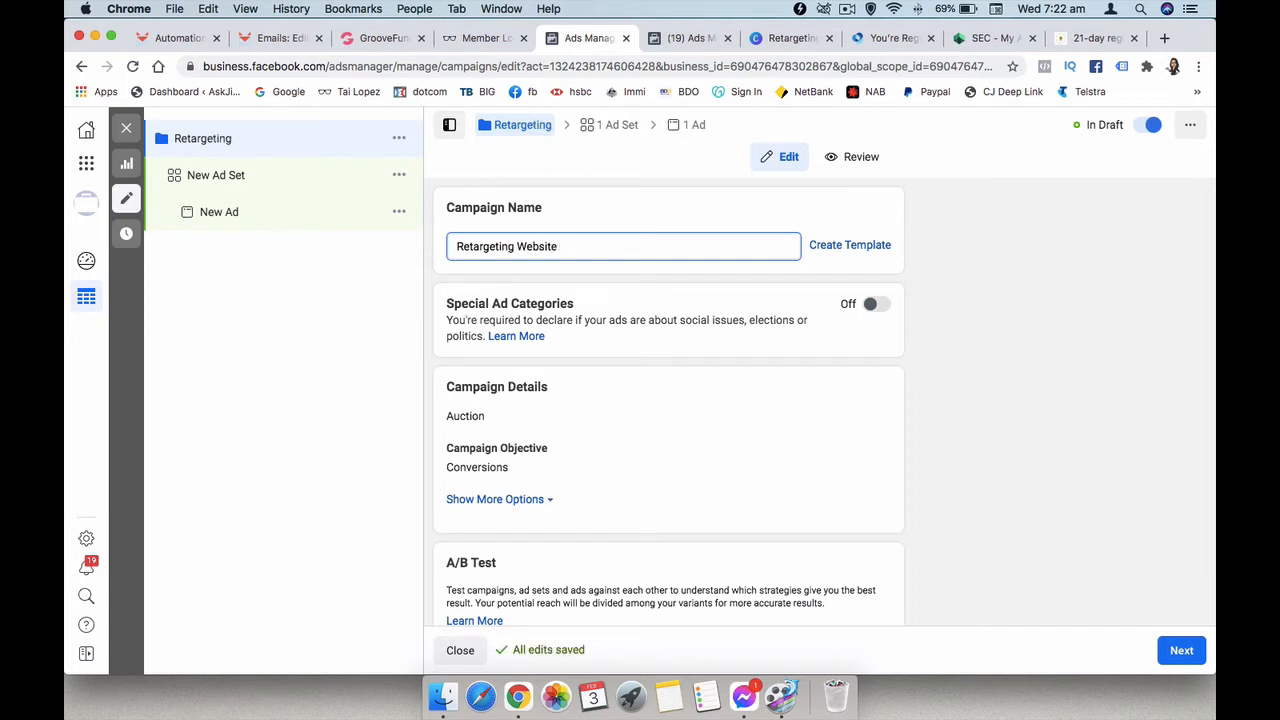
text(Visitors)
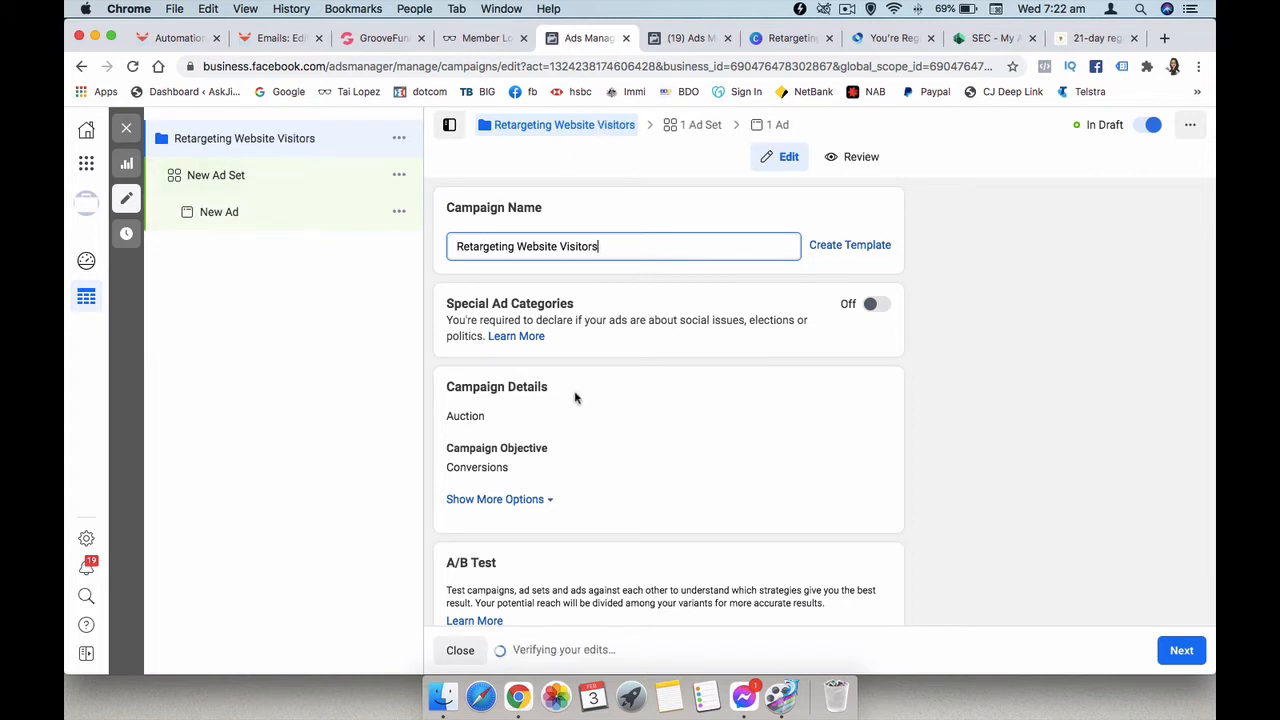
scroll(640, 450, down, 5)
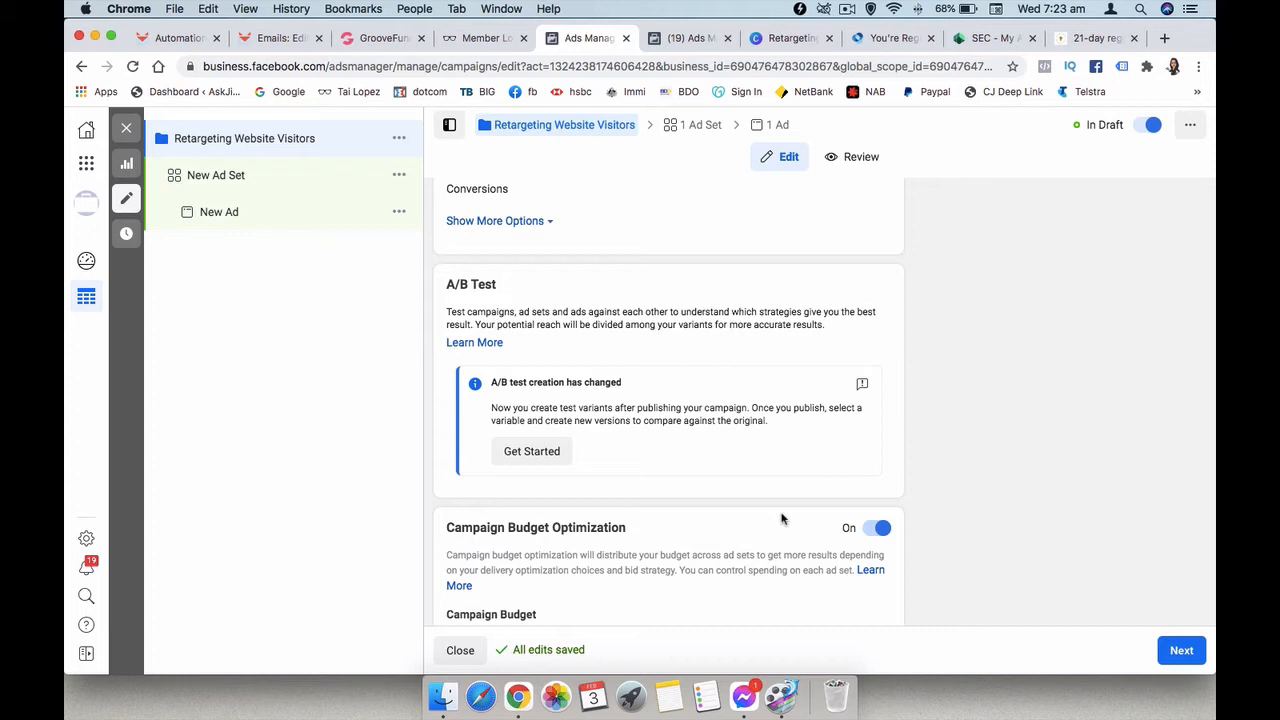
- Continue to the ad set settings and choose Leads DPH as the conversion event
click(1183, 653)
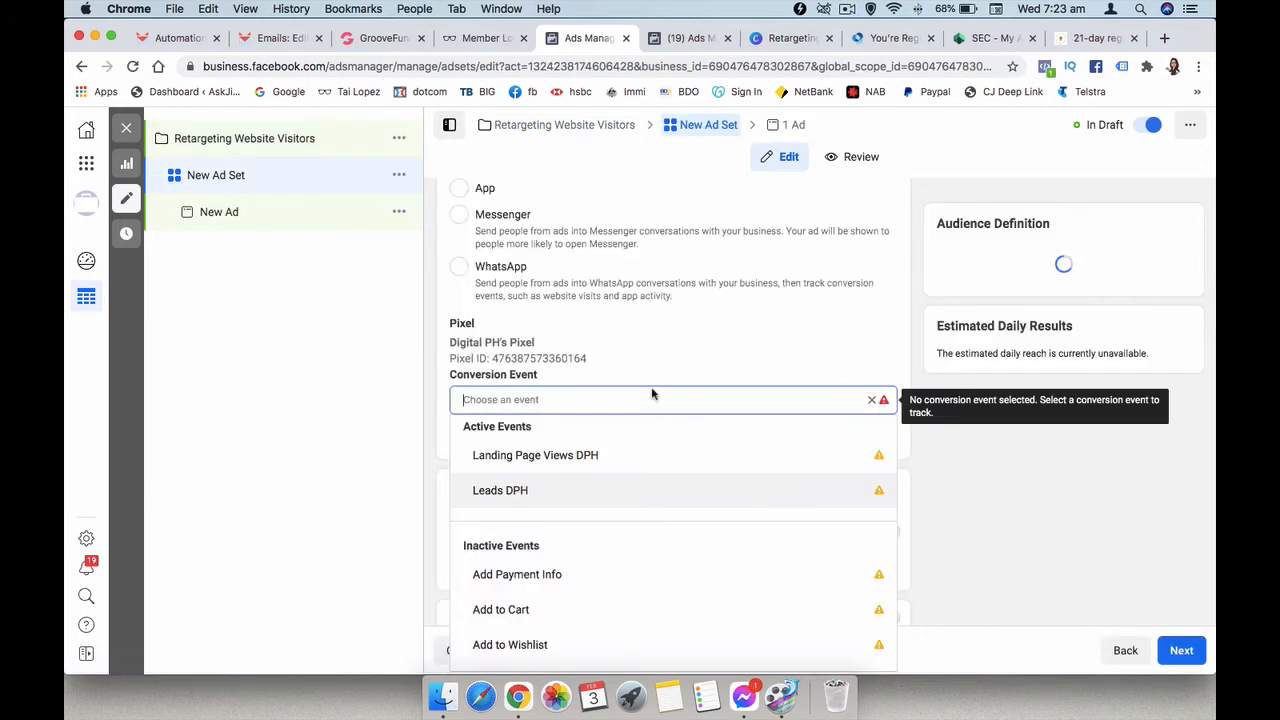
mouse_move(526, 494)
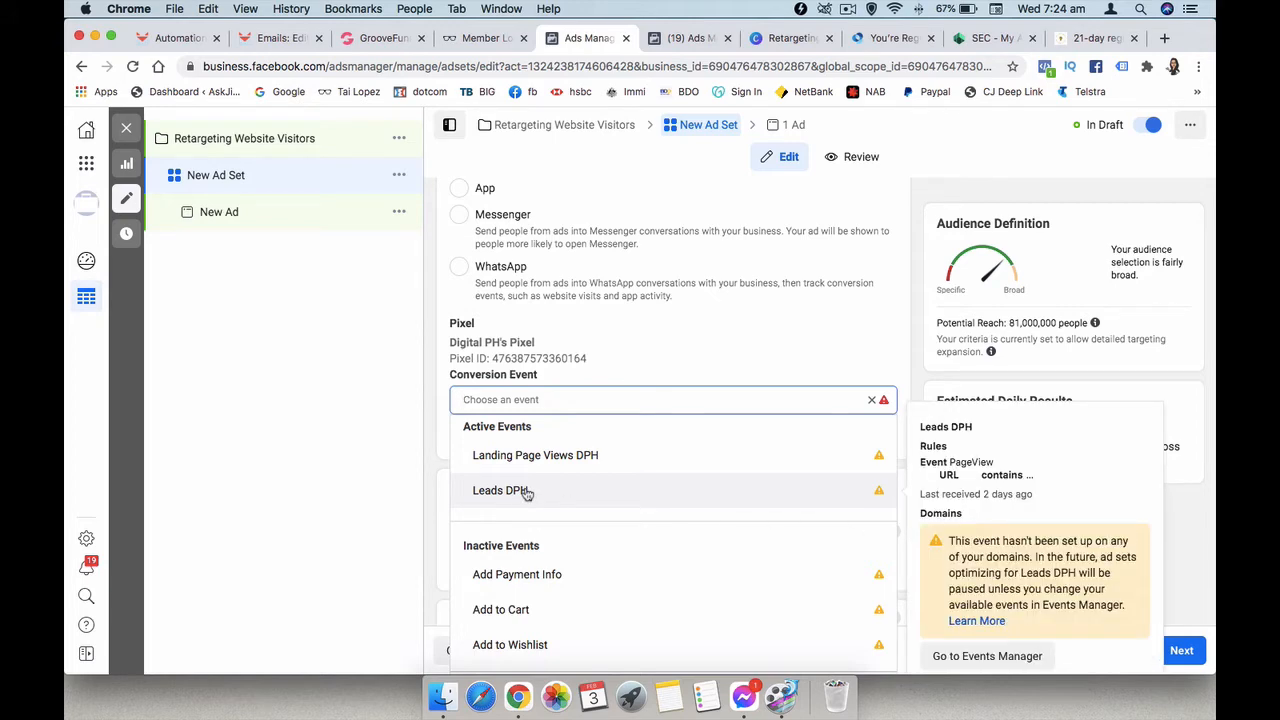
scroll(637, 526, down, 5)
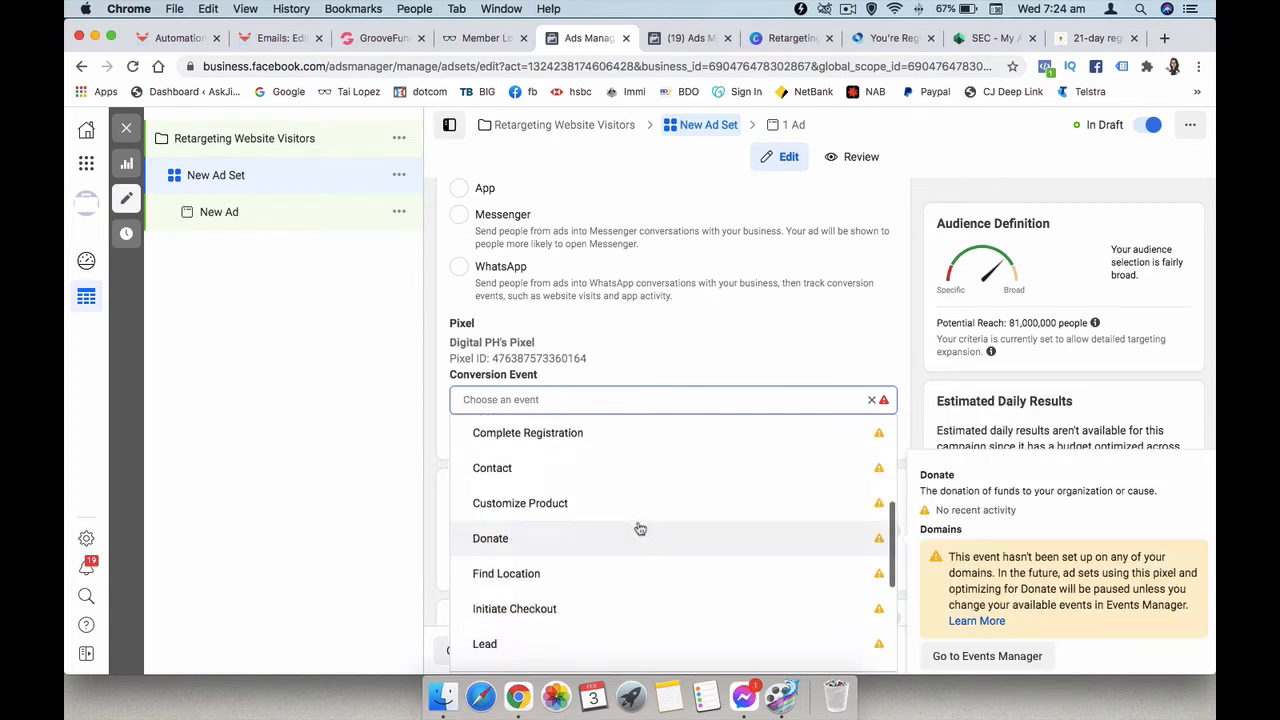
scroll(638, 528, down, 2)
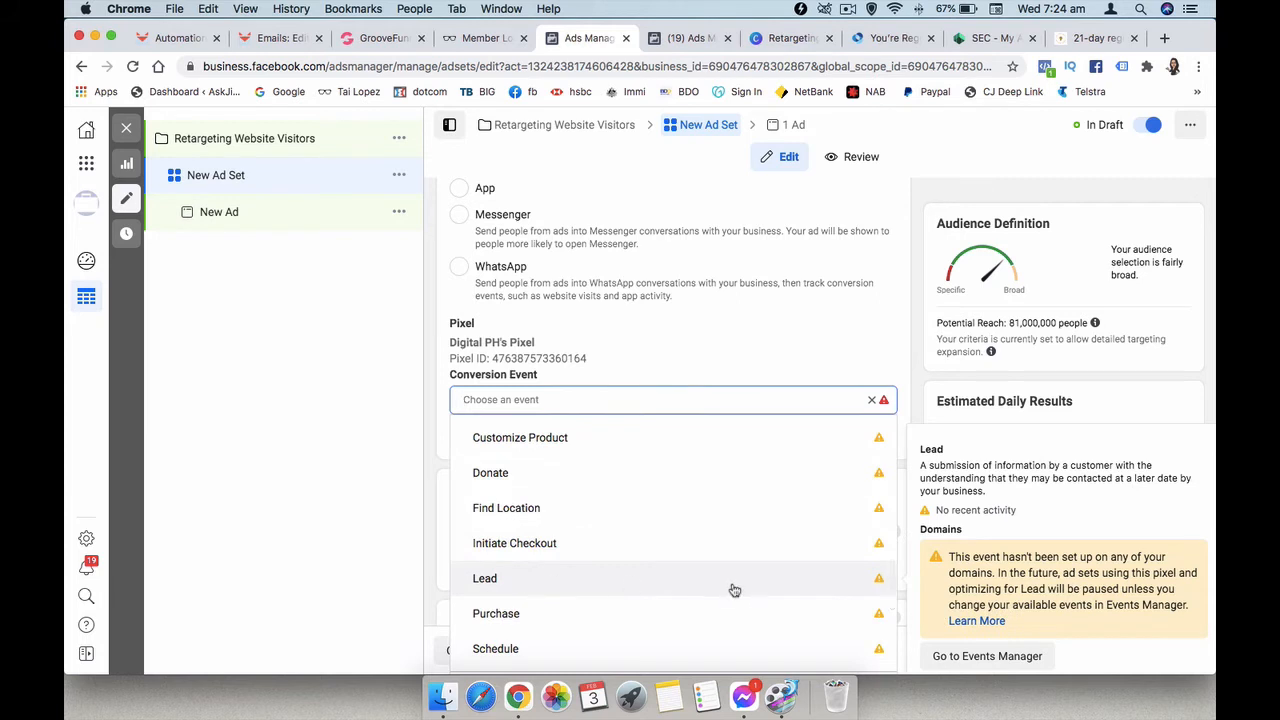
scroll(605, 594, up, 7)
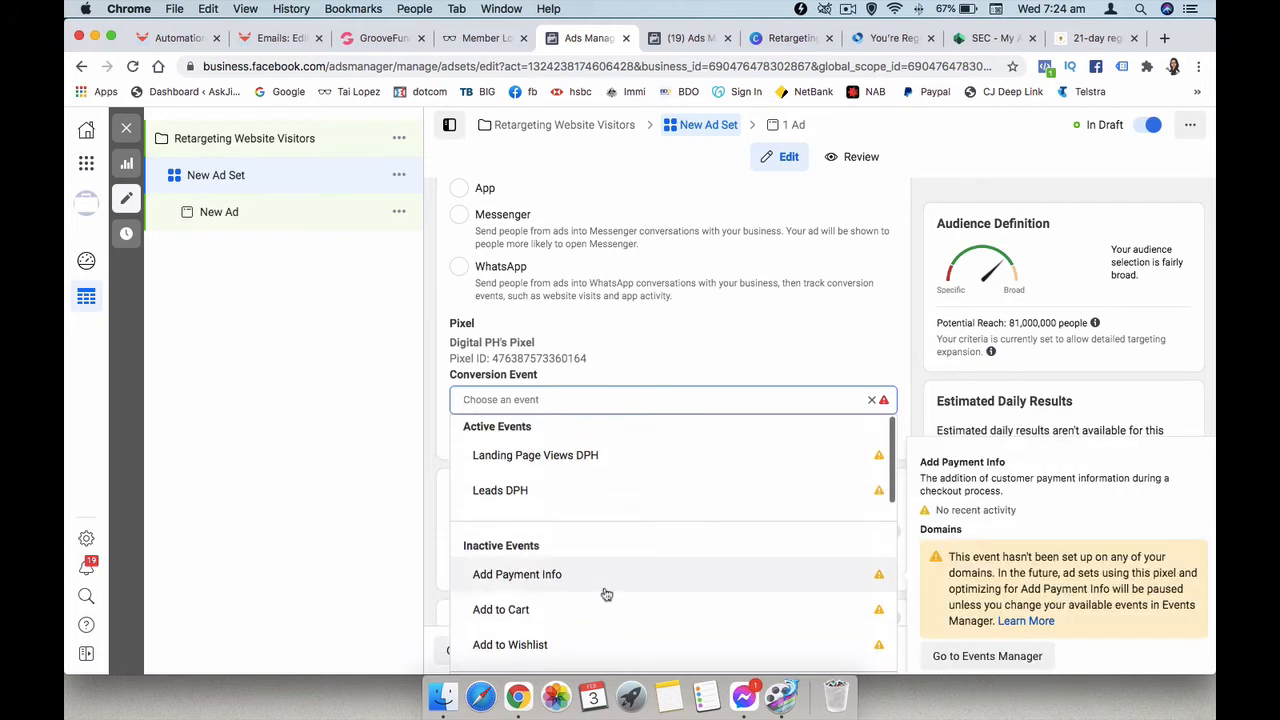
scroll(567, 560, down, 8)
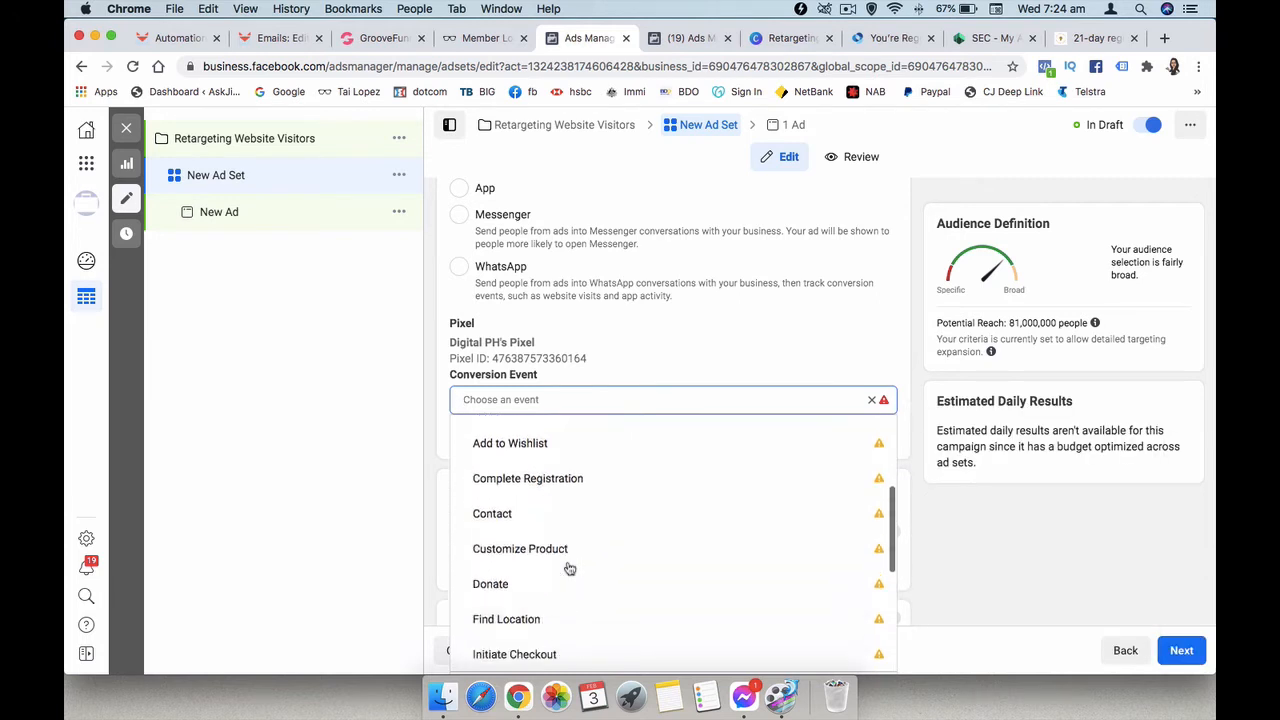
scroll(569, 568, up, 8)
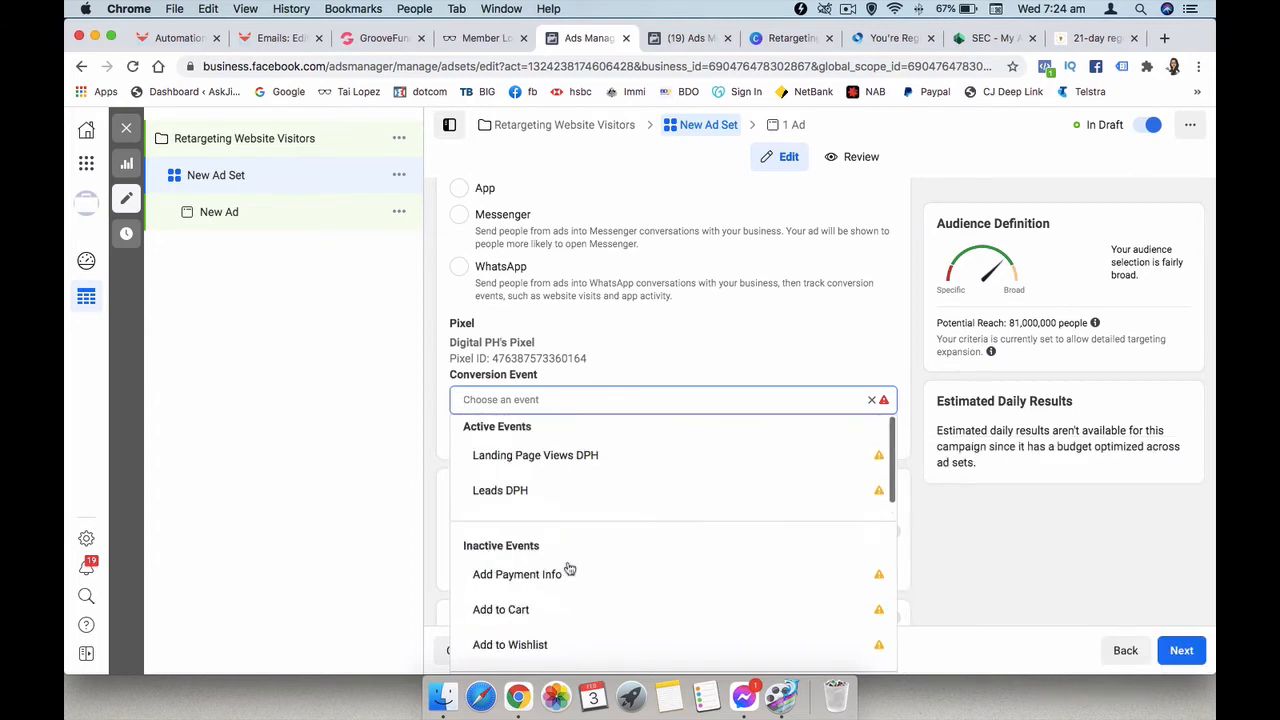
click(538, 495)
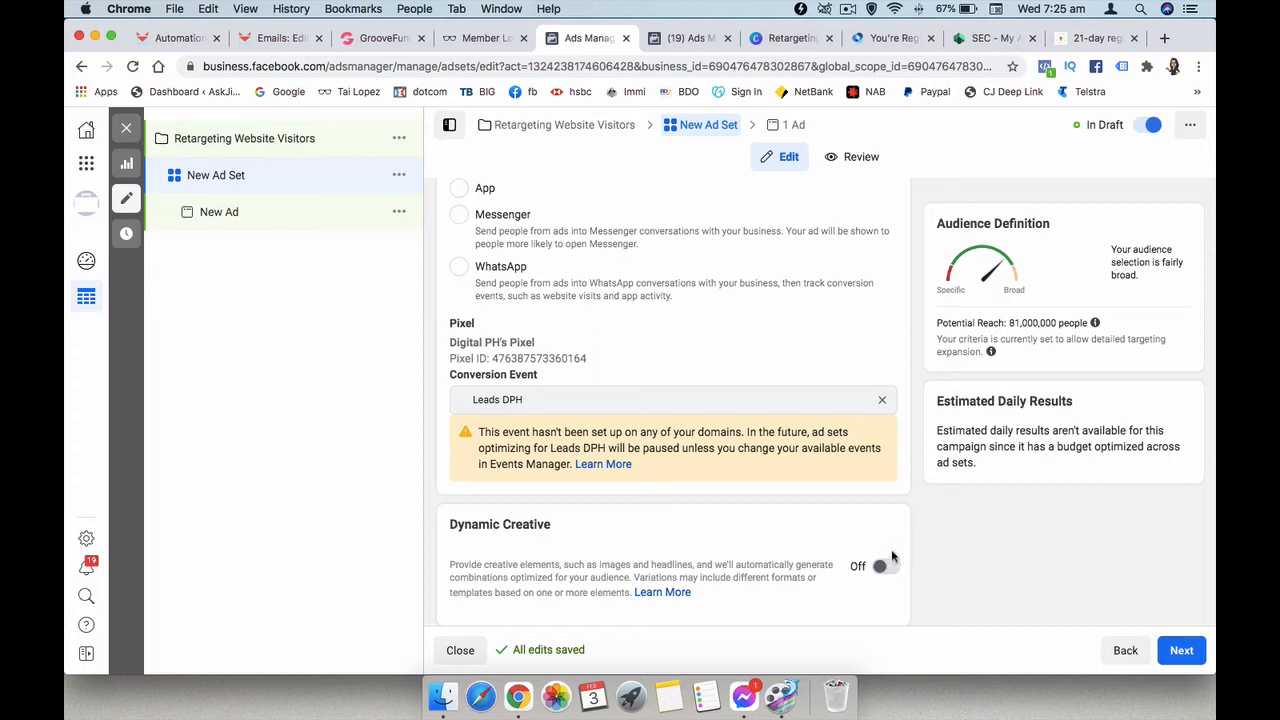
- Turn on Dynamic Creative for the ad set and accept its notice
click(887, 567)
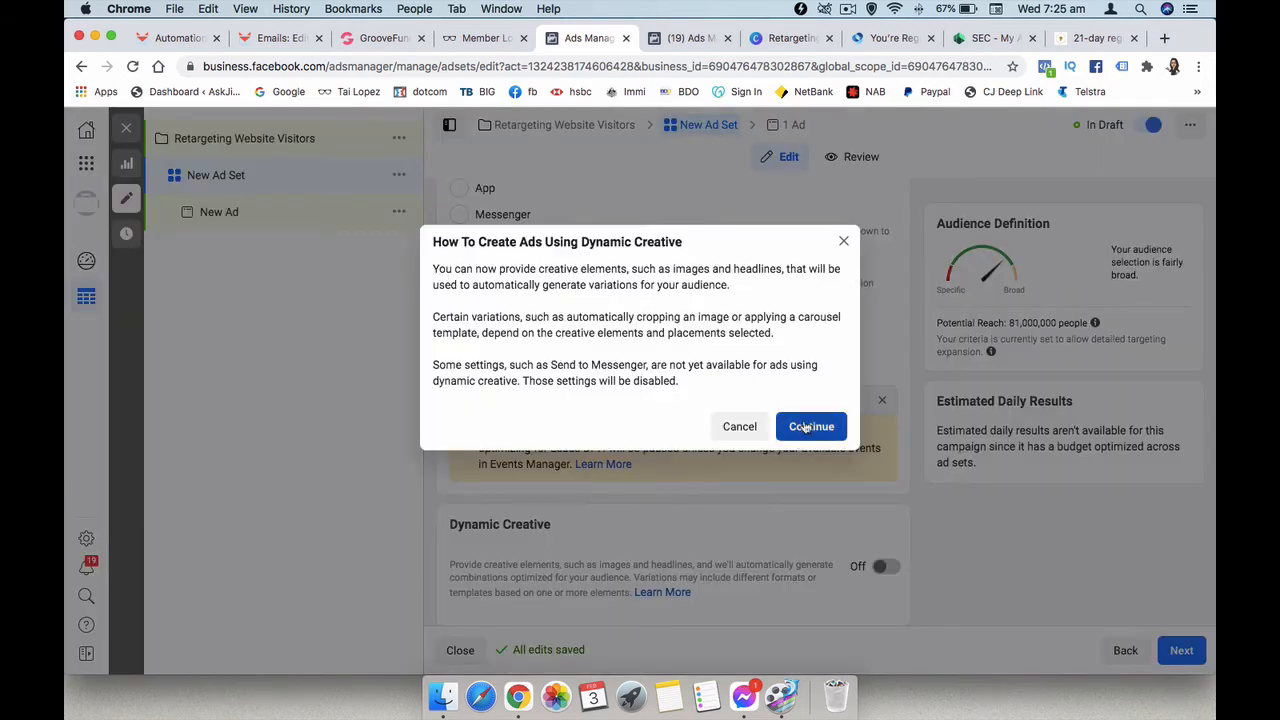
click(810, 426)
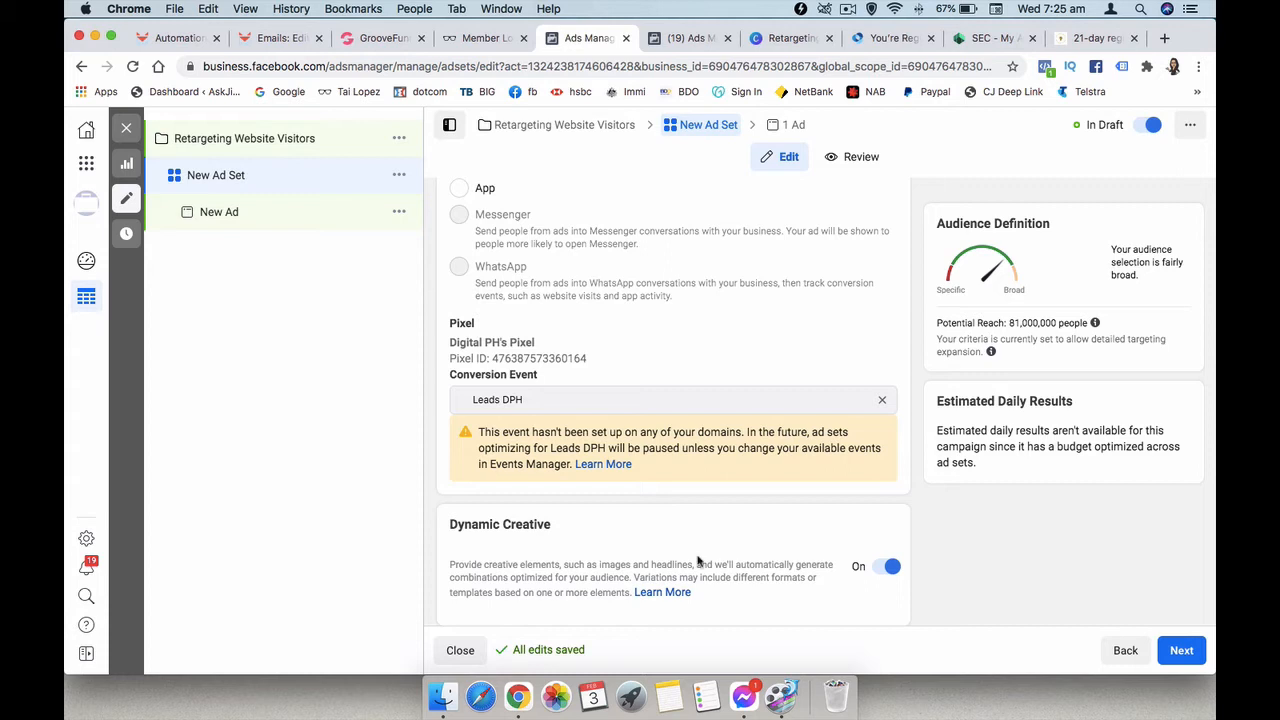
- Add the custom audience "AWV 90 Days" as the ad set's included audience
scroll(723, 566, down, 3)
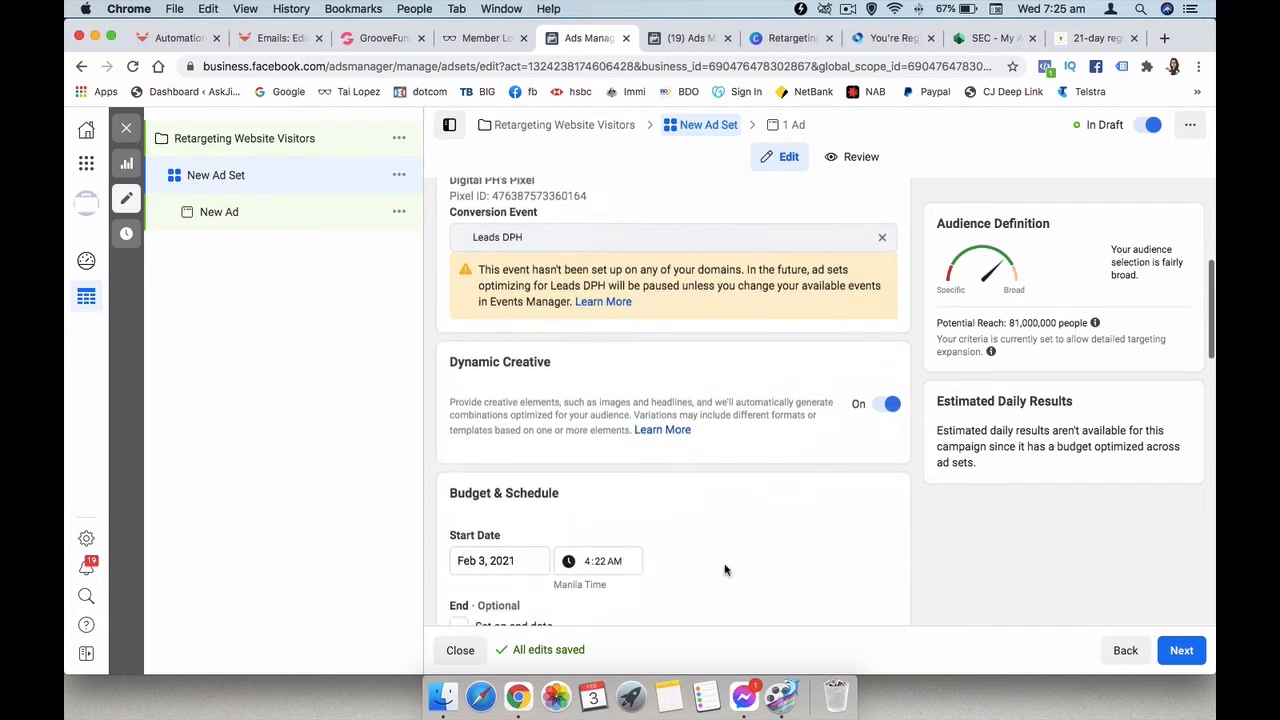
scroll(723, 570, down, 3)
scroll(723, 570, up, 1)
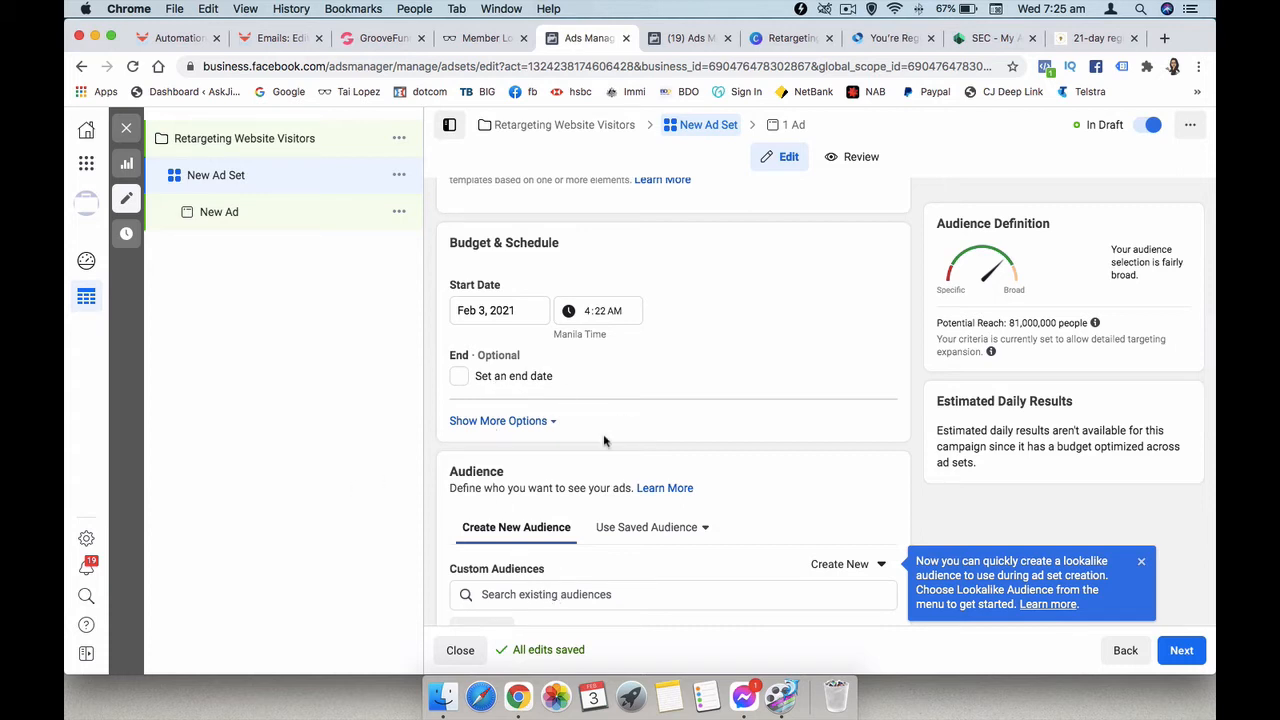
scroll(604, 438, up, 10)
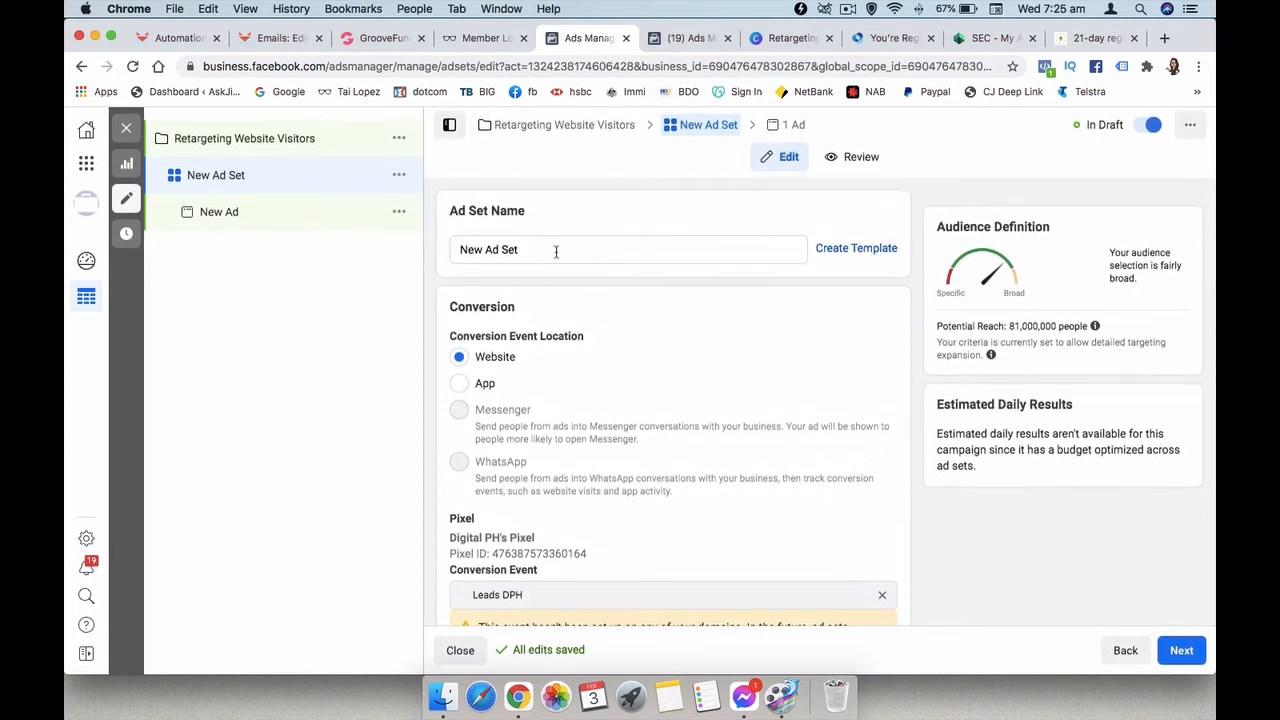
scroll(748, 354, down, 10)
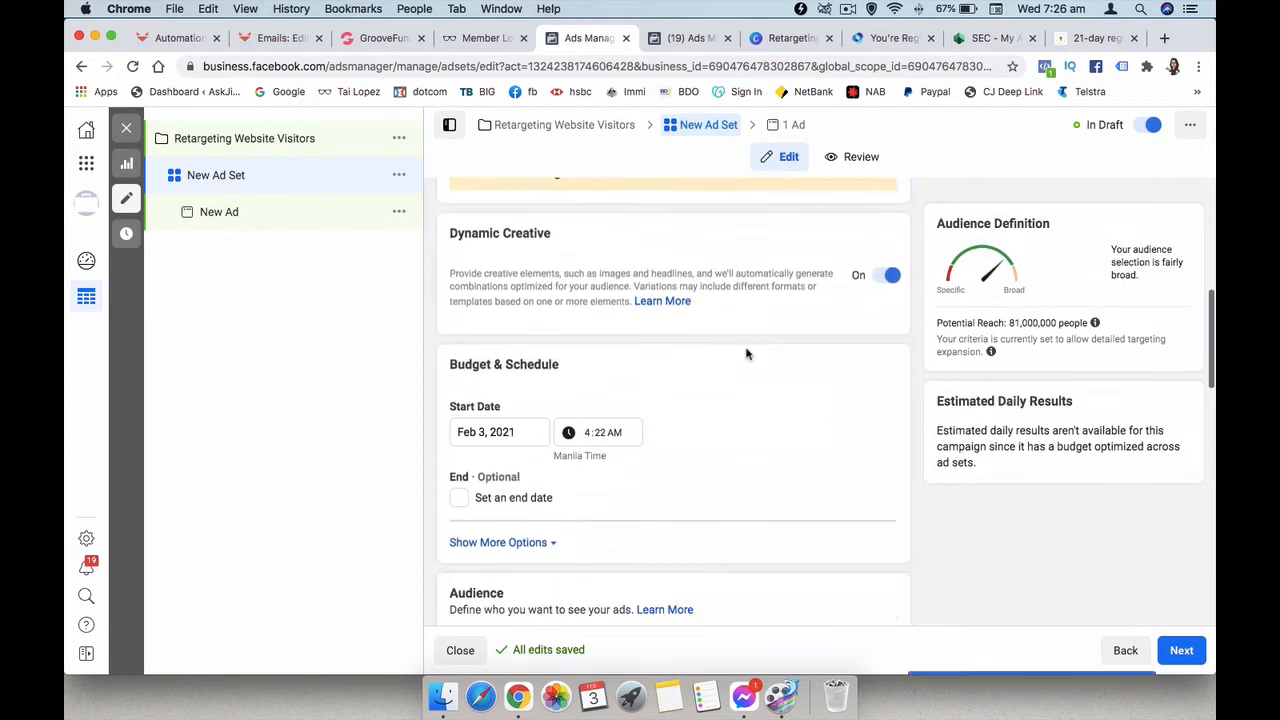
scroll(745, 354, down, 1)
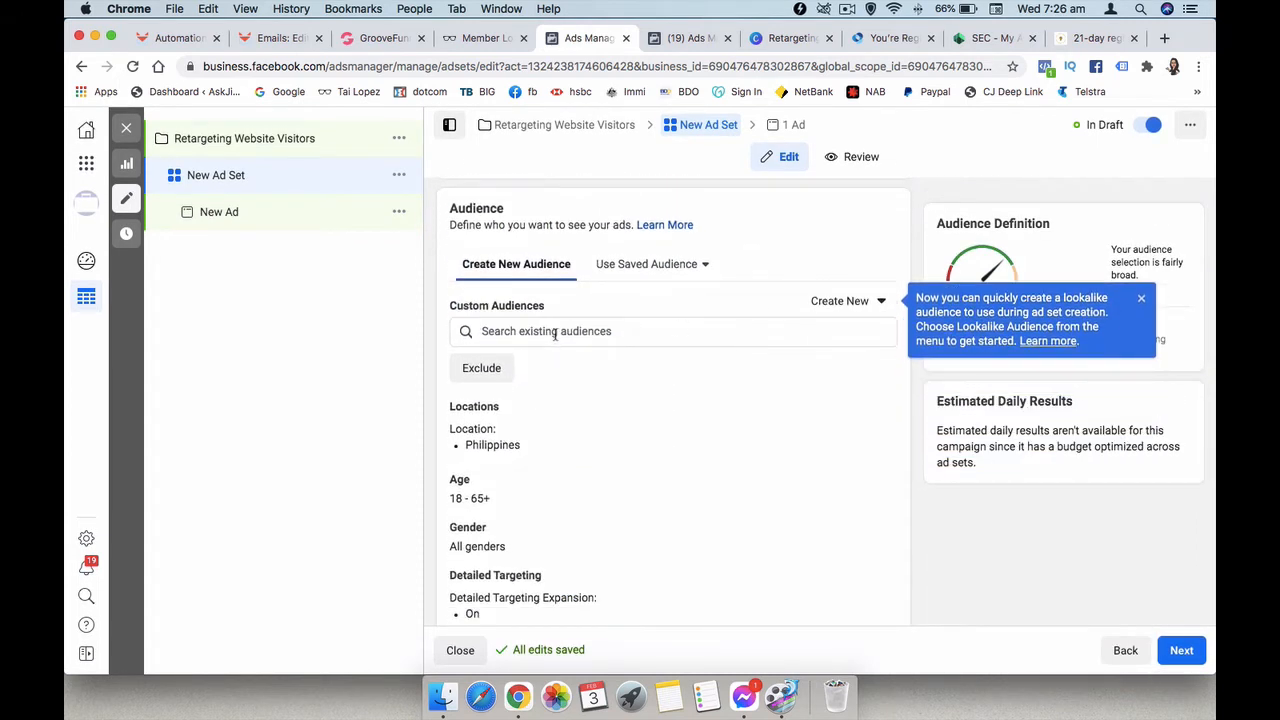
click(555, 335)
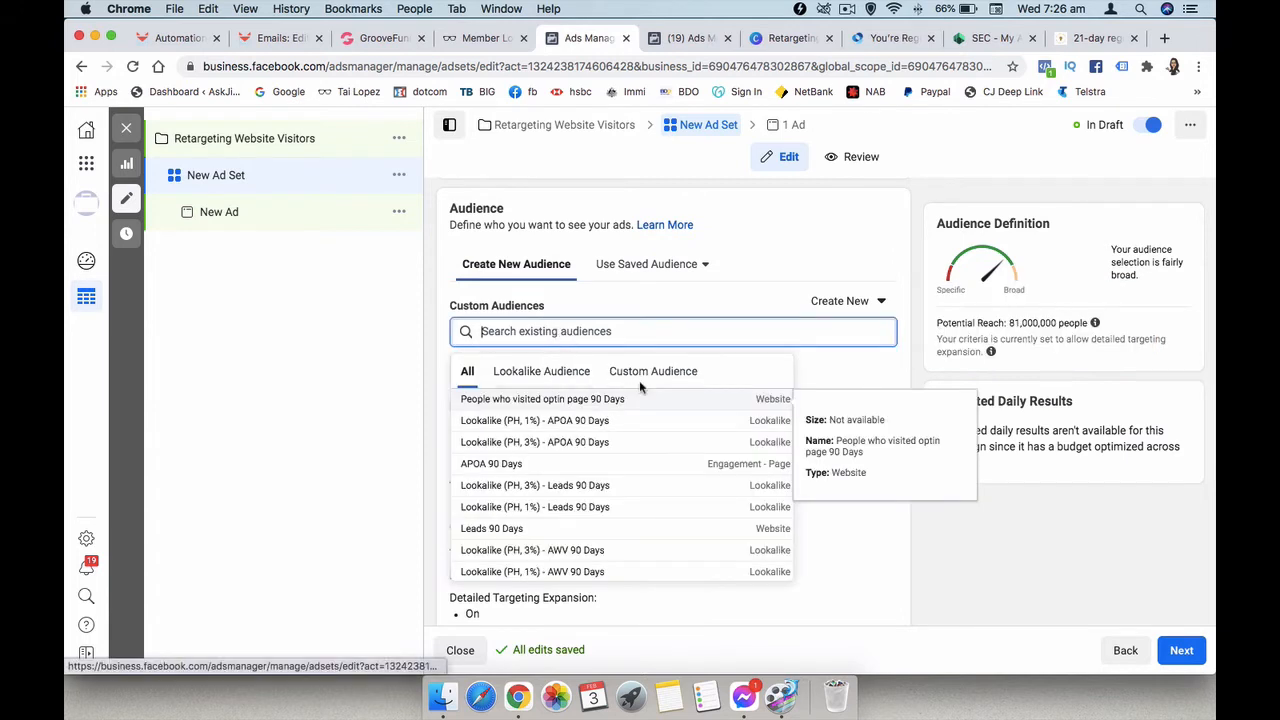
click(641, 374)
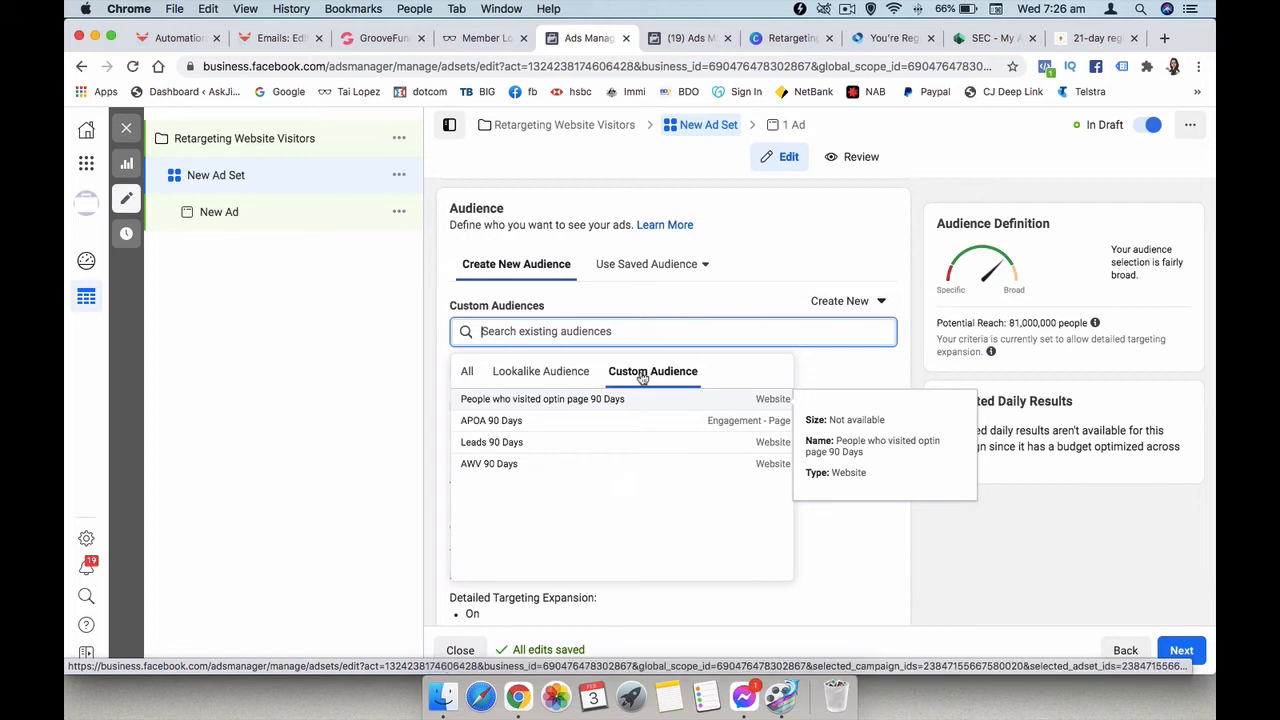
click(487, 464)
click(342, 403)
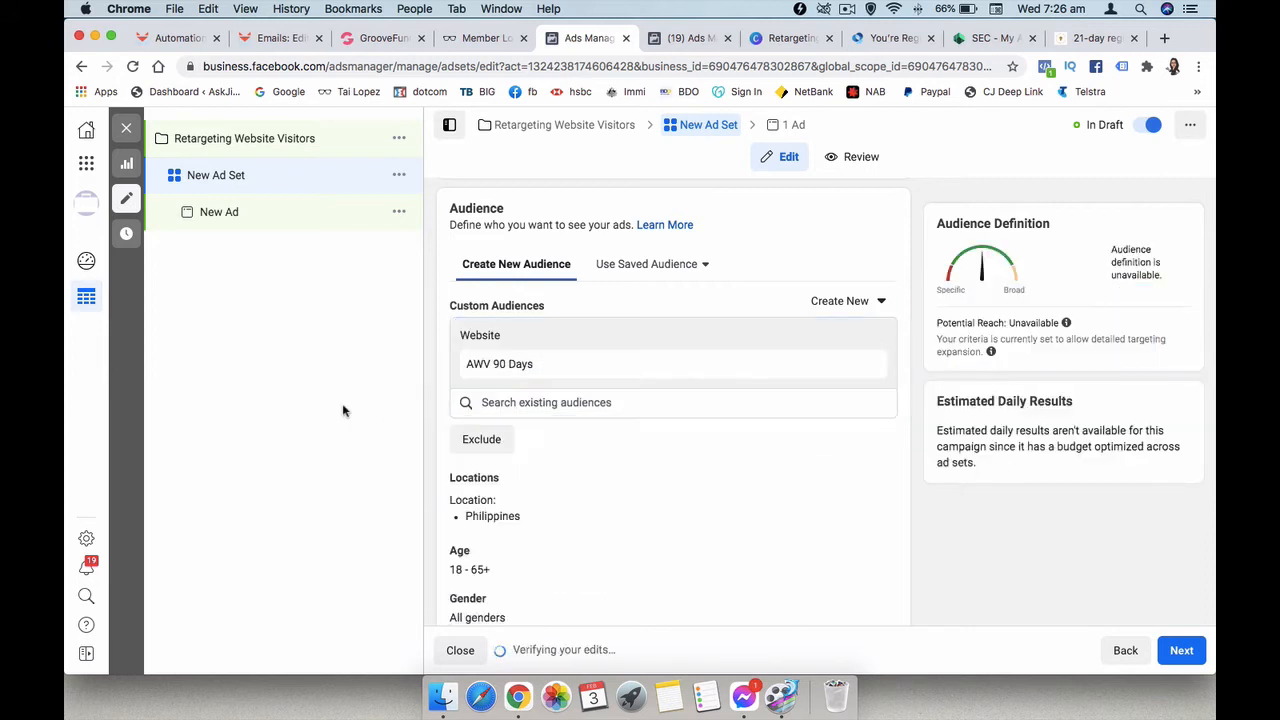
- Exclude the website custom audience "Leads 90 Days" from the ad set's targeting
scroll(525, 410, down, 3)
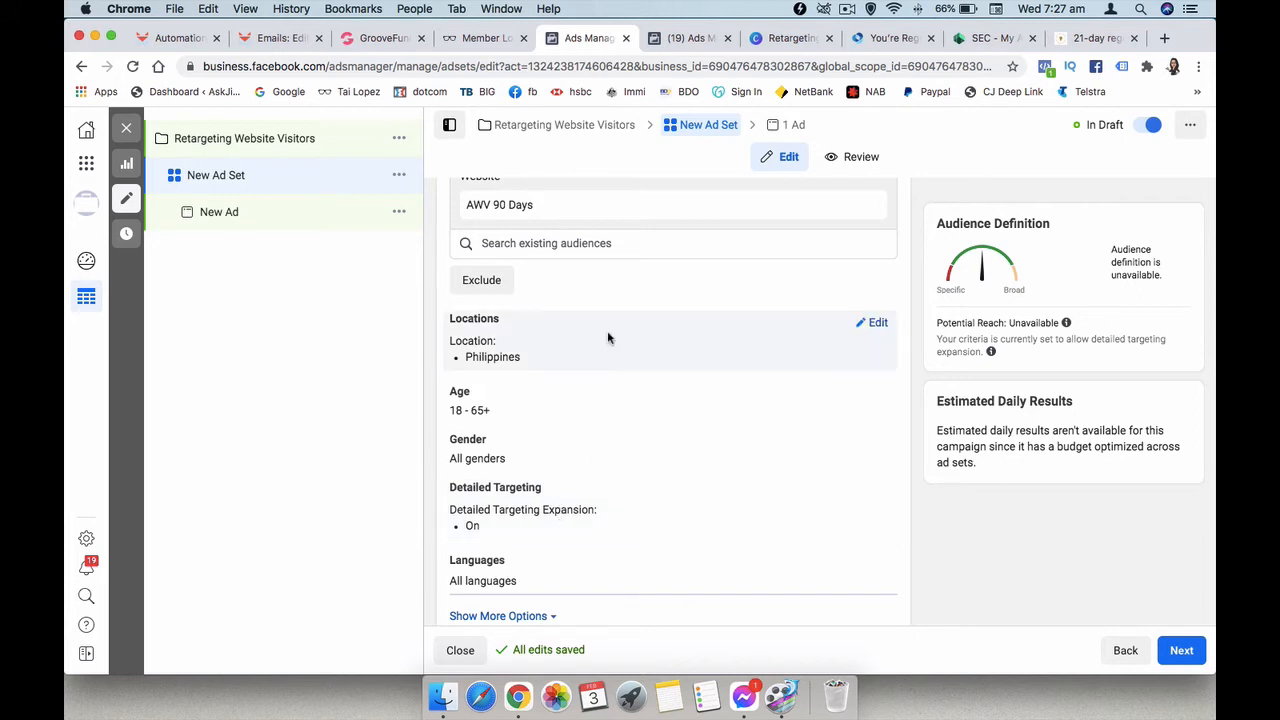
scroll(606, 337, up, 2)
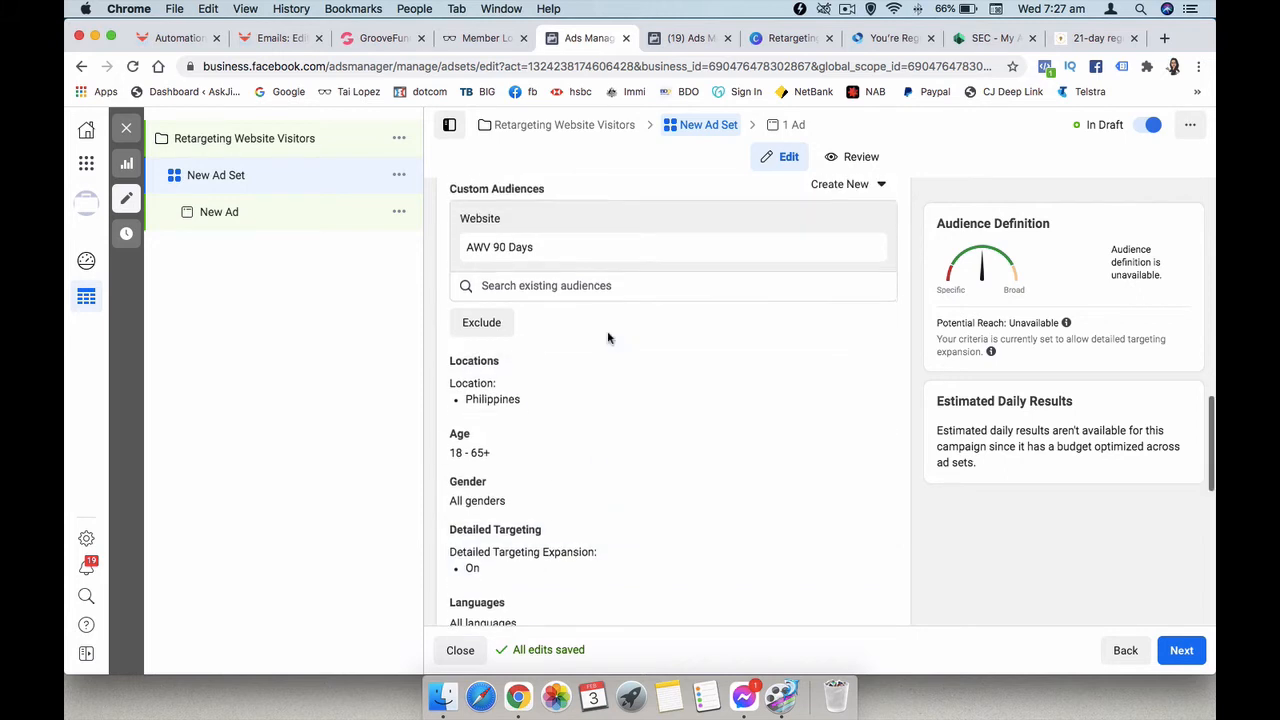
click(467, 327)
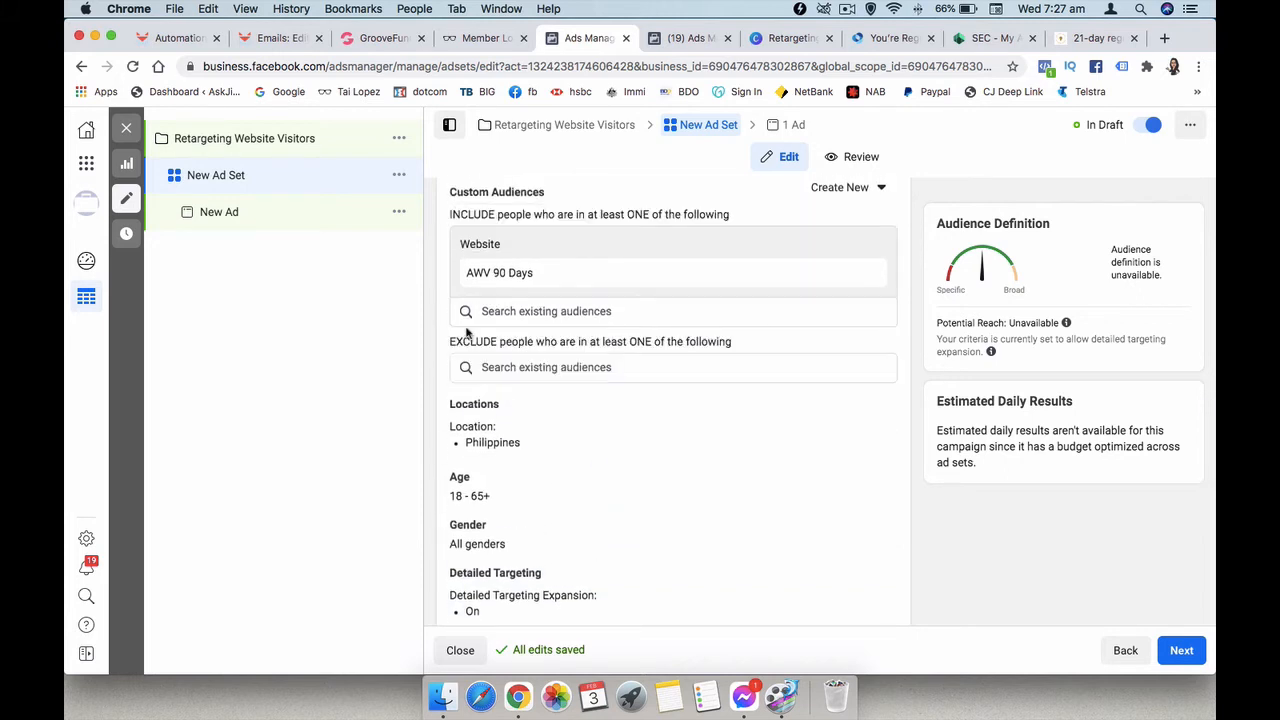
click(511, 371)
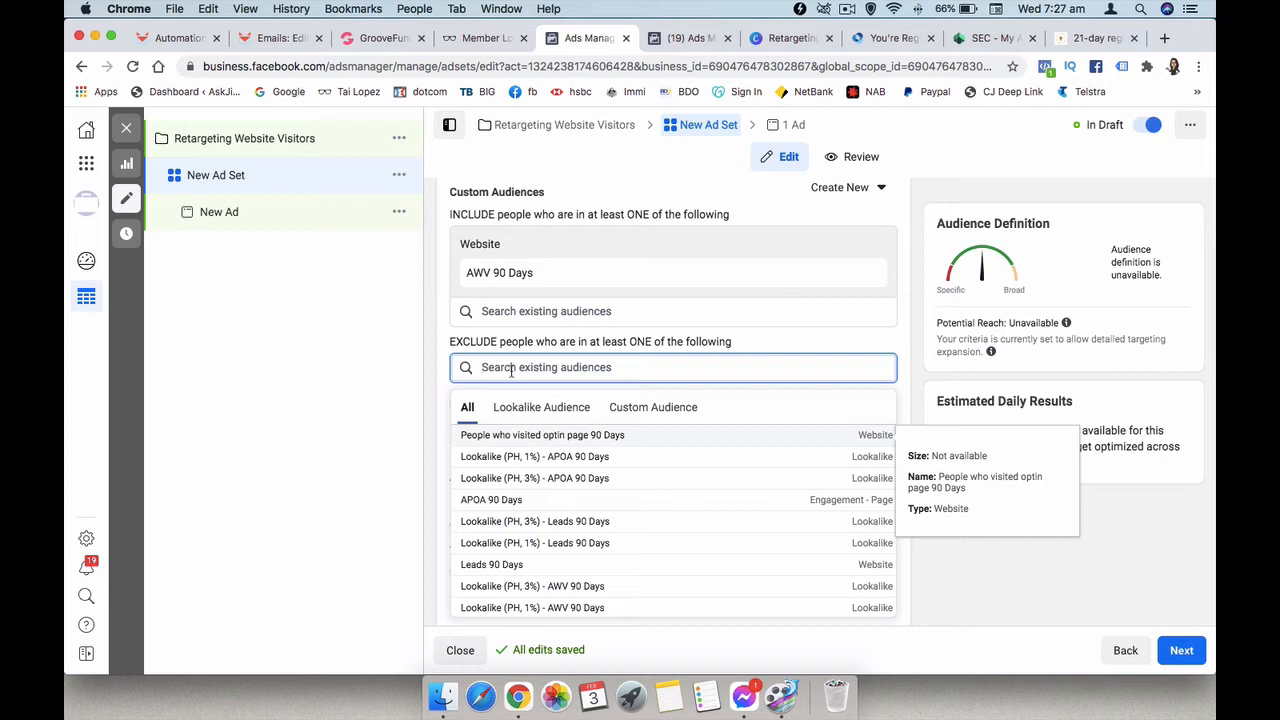
click(491, 564)
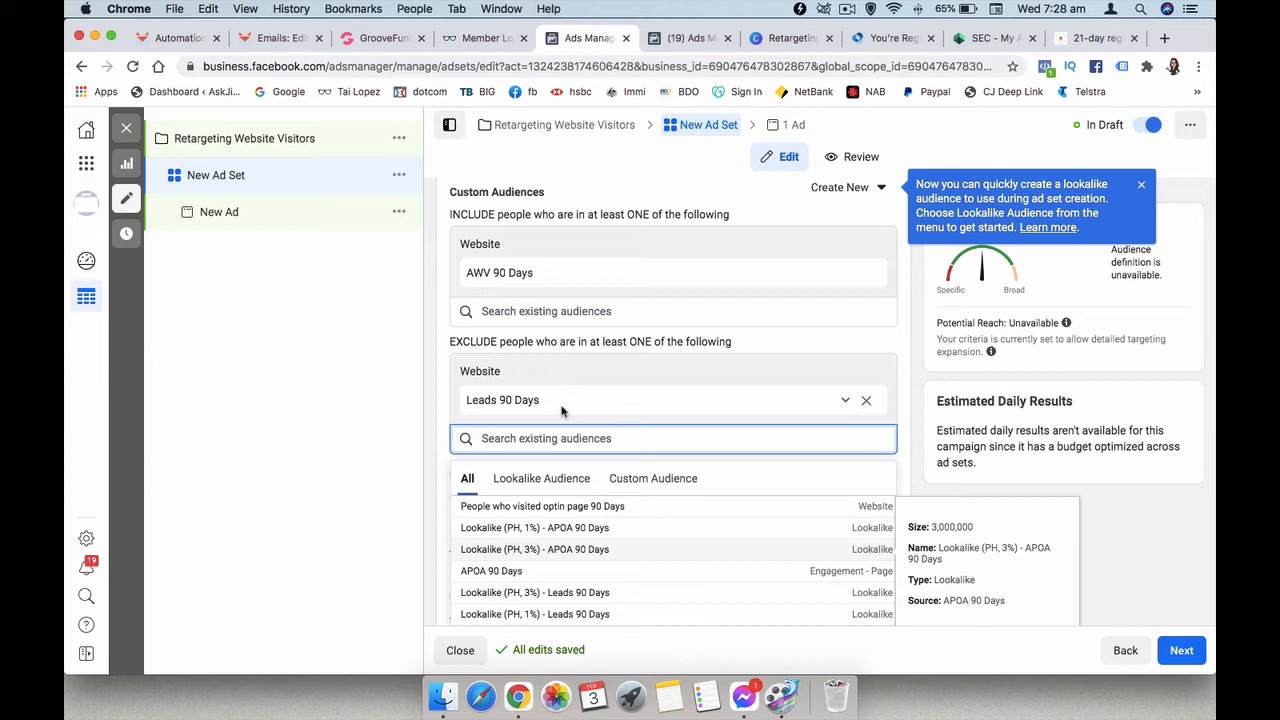
click(358, 428)
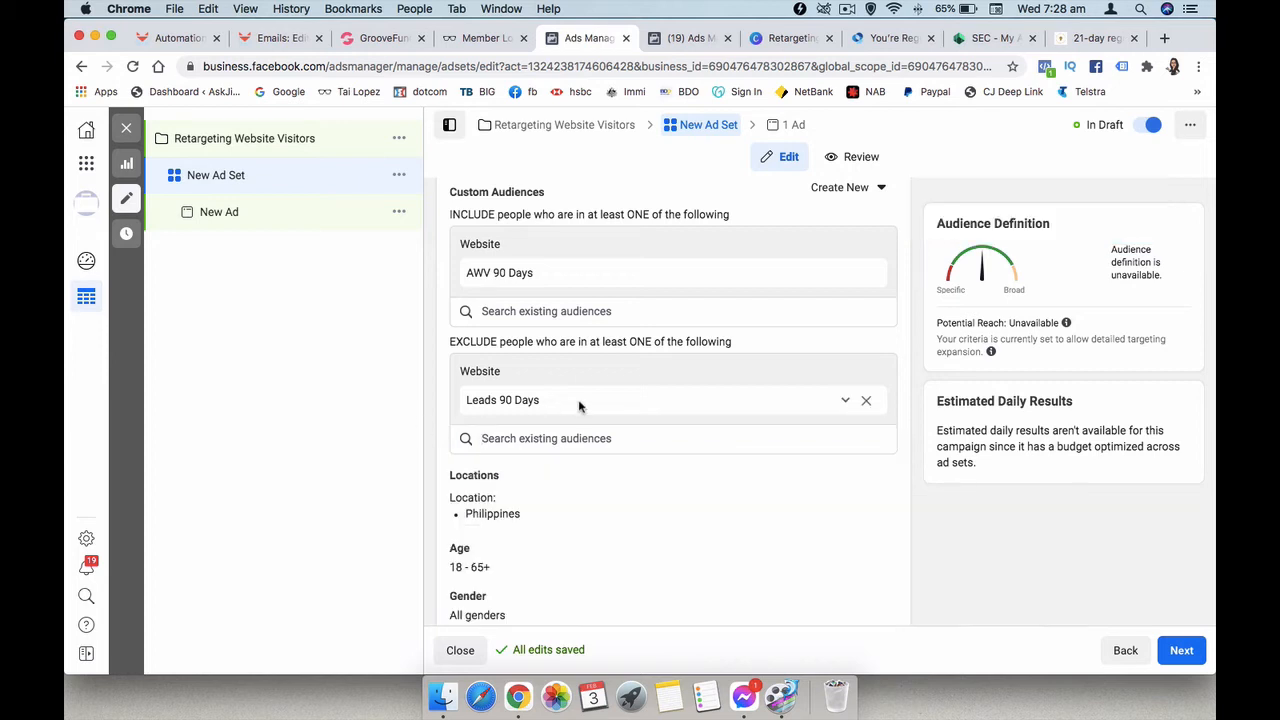
- Rename the ad set "AWV 90 Days" by copying the name of its included audience
scroll(578, 405, down, 10)
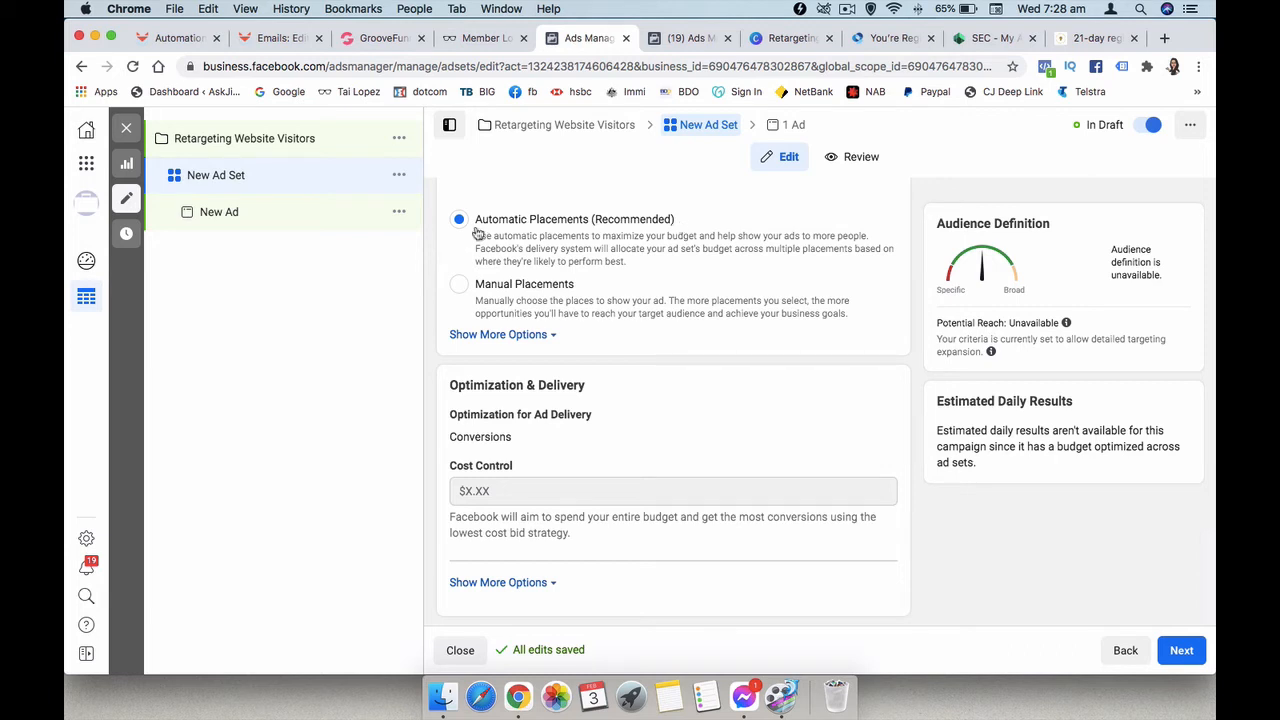
scroll(668, 361, down, 1)
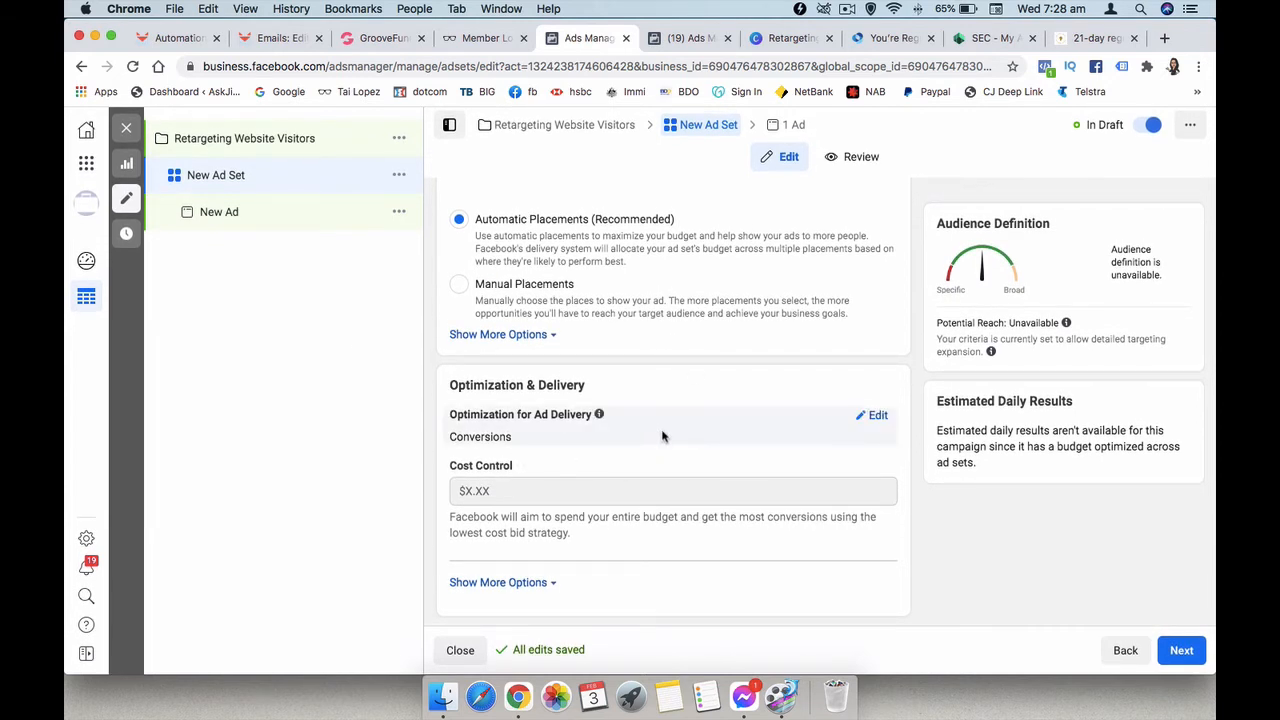
scroll(662, 436, up, 10)
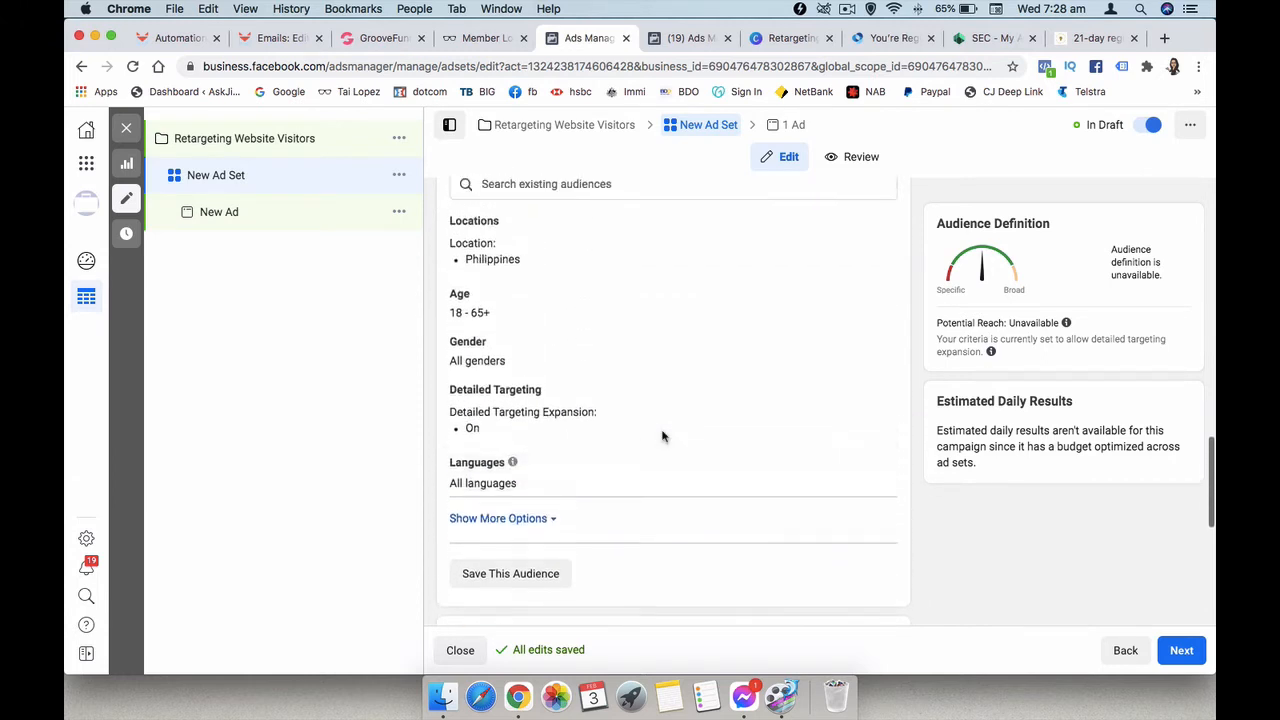
scroll(662, 436, up, 10)
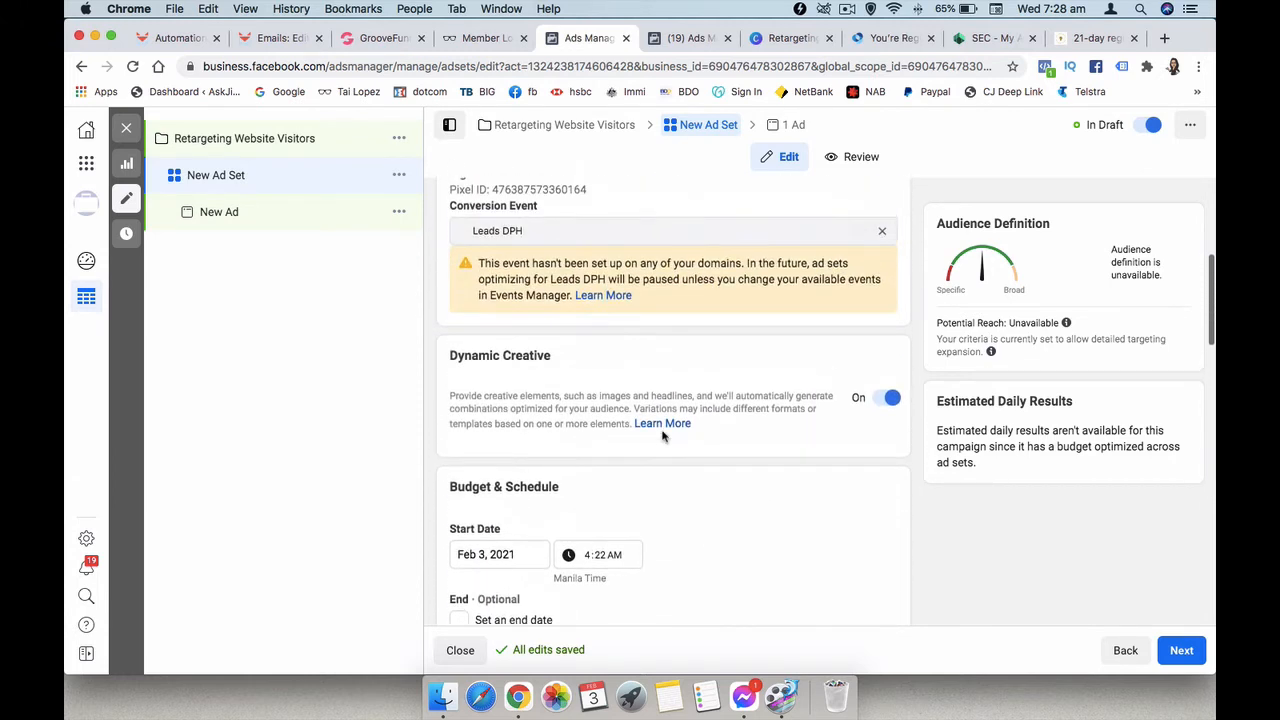
scroll(662, 436, up, 5)
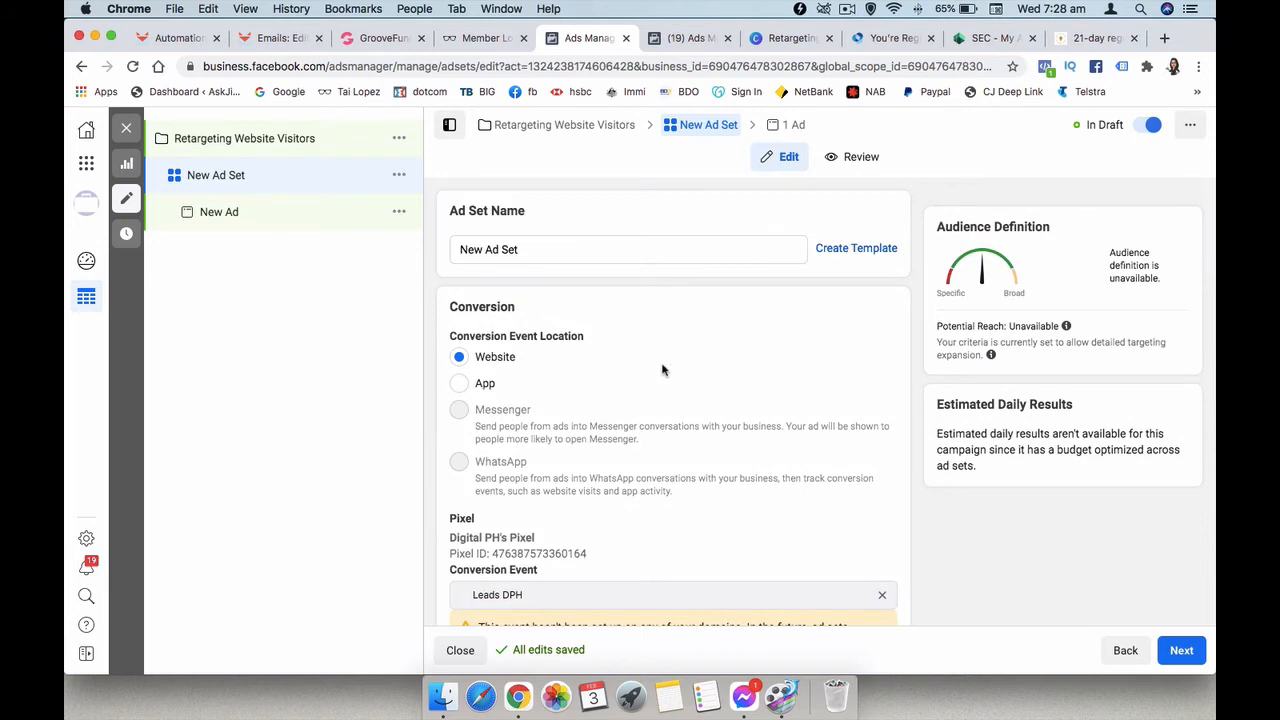
scroll(662, 370, down, 5)
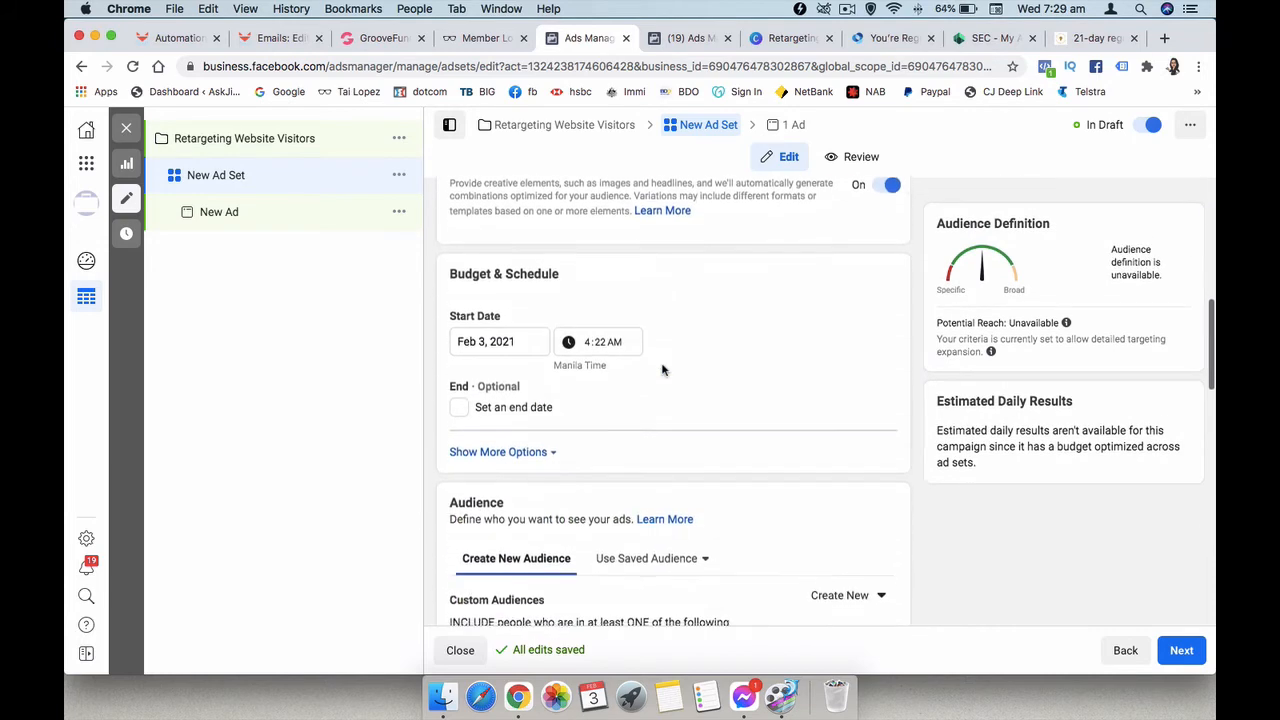
scroll(662, 370, down, 5)
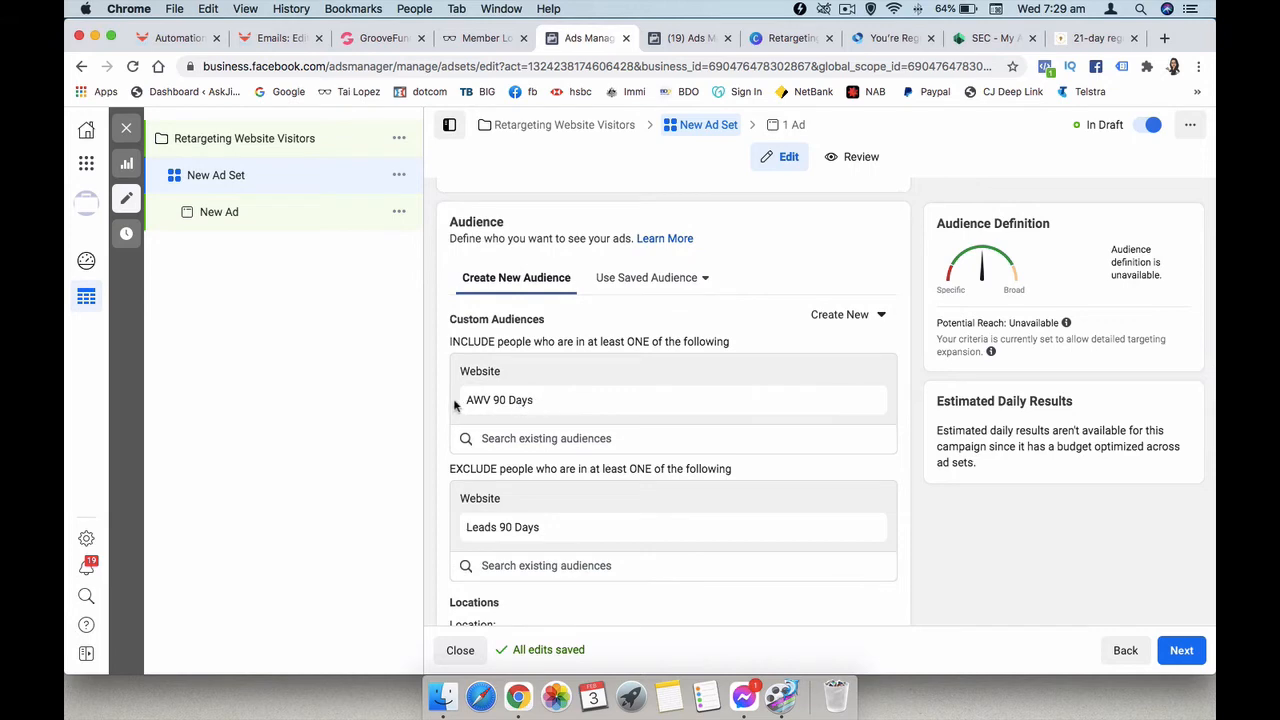
drag(455, 403, 470, 401)
key(super+c)
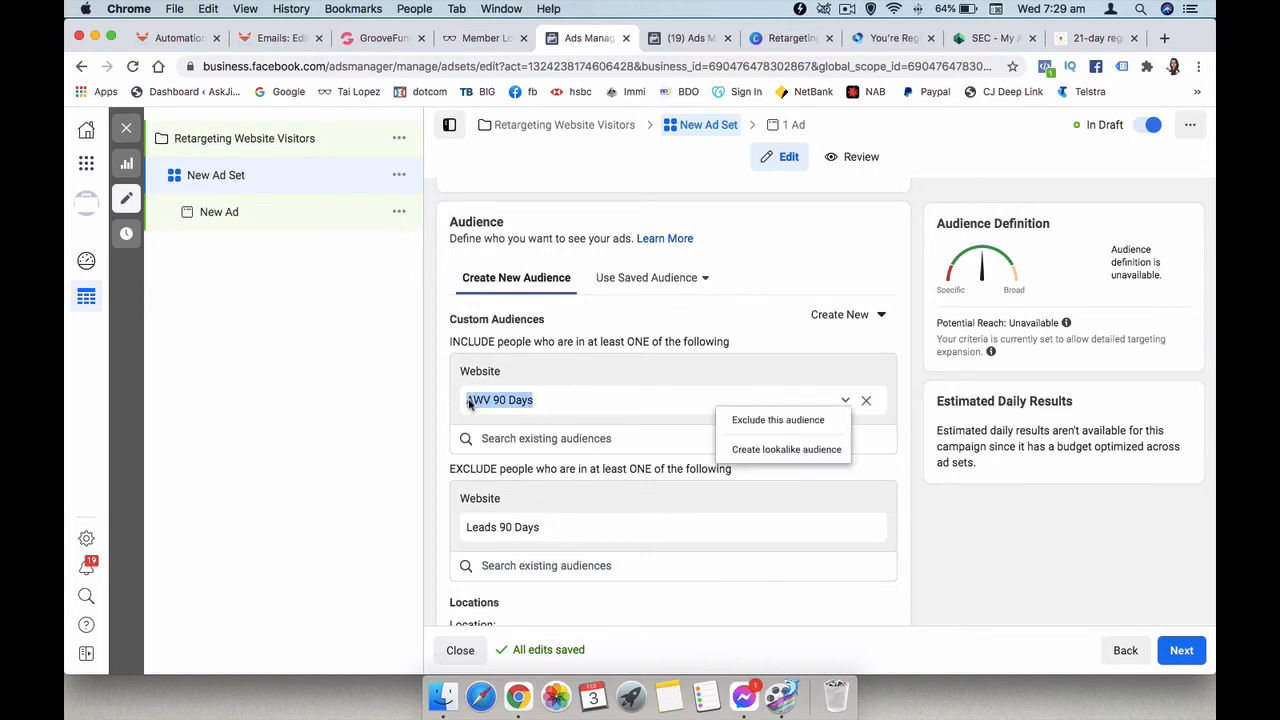
scroll(469, 402, up, 10)
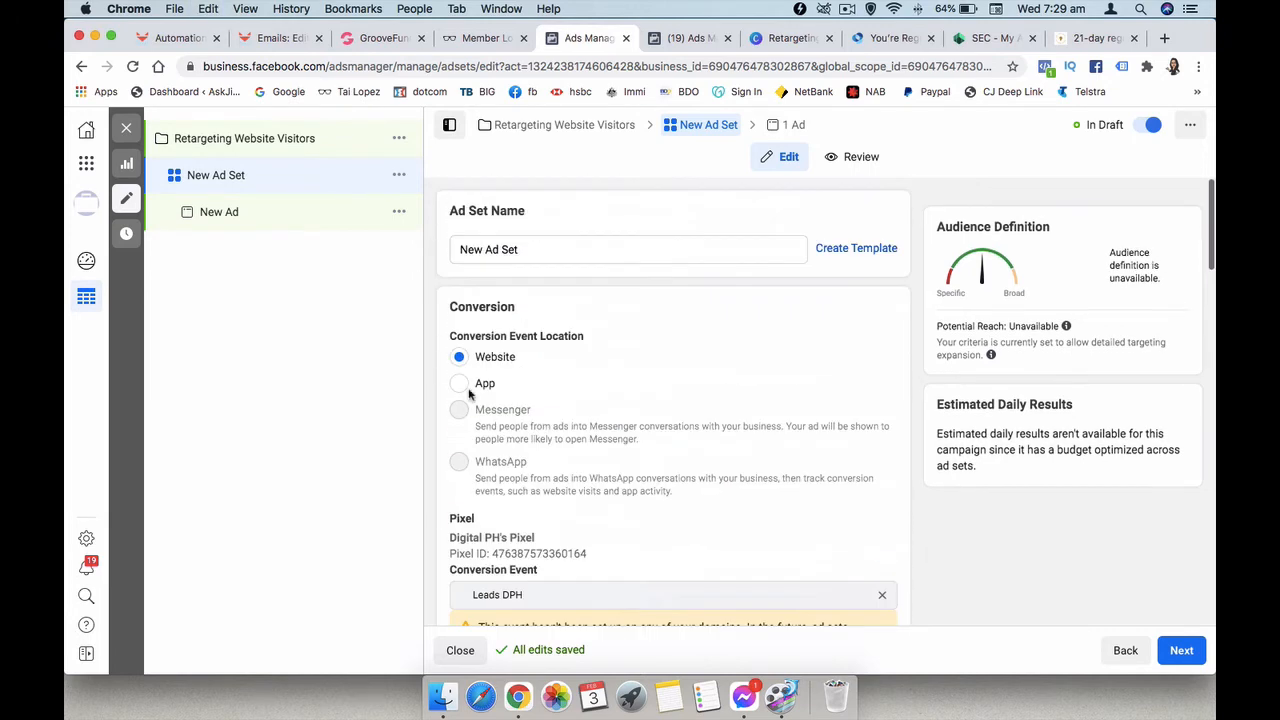
double_click(558, 244)
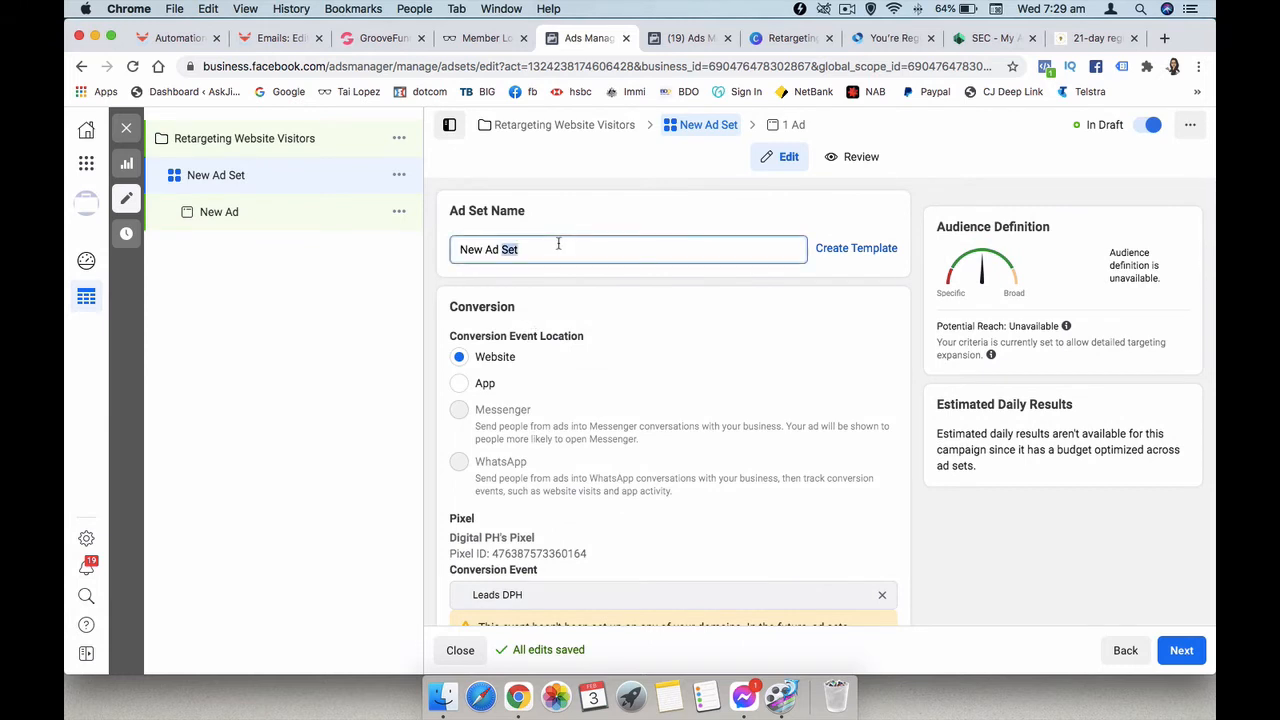
click(558, 244)
key(super+v)
click(356, 366)
scroll(698, 378, down, 4)
scroll(698, 378, down, 10)
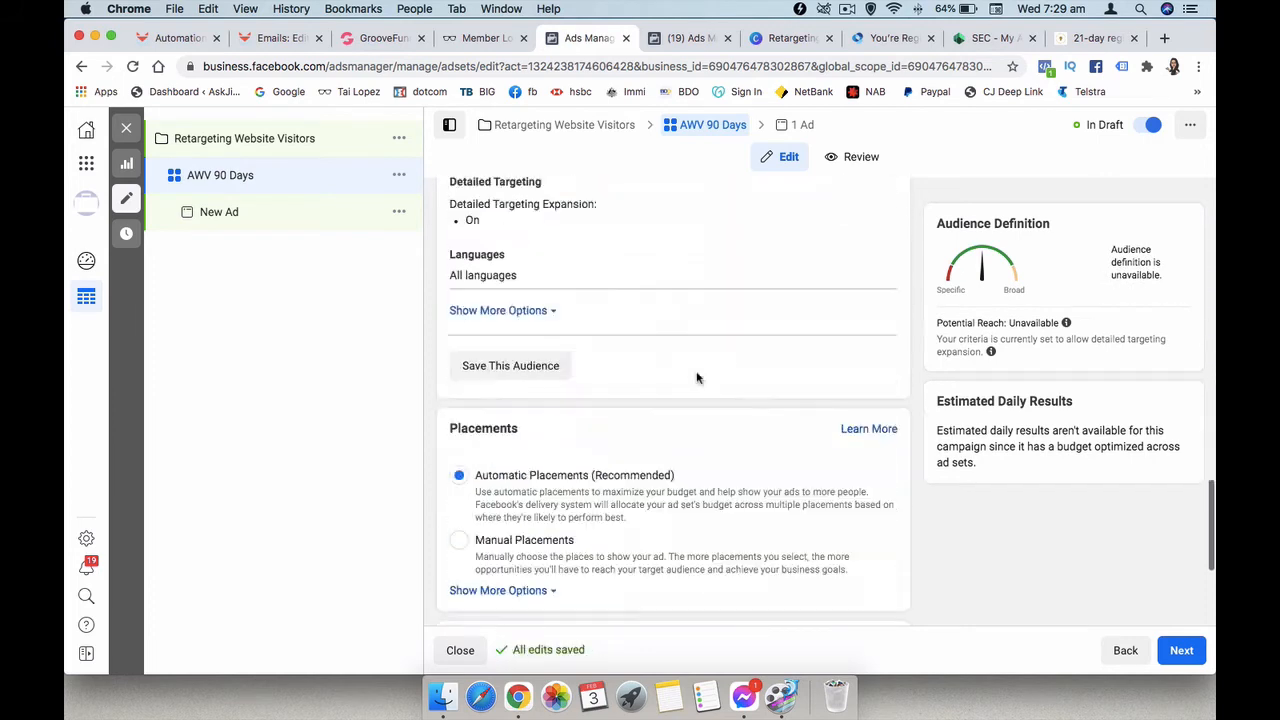
- Continue to the ad level of the ad set and rename the new ad "Dynamic Creatives"
click(1181, 655)
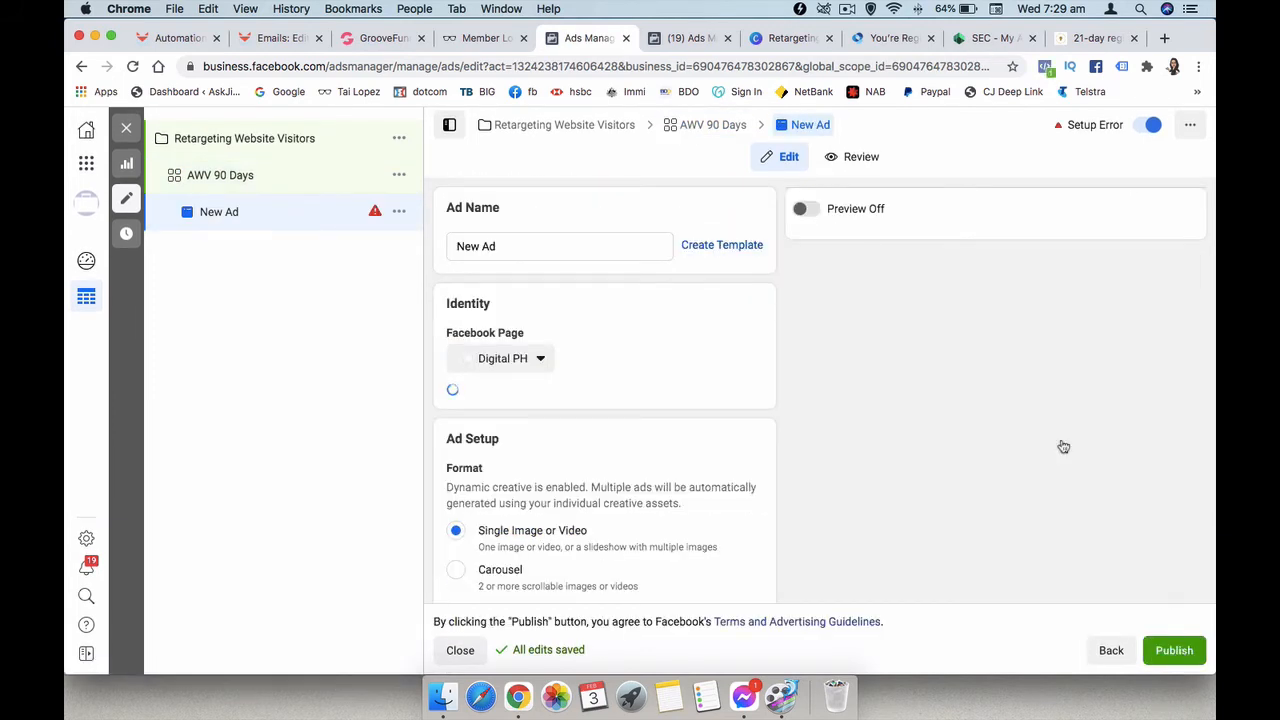
triple_click(517, 246)
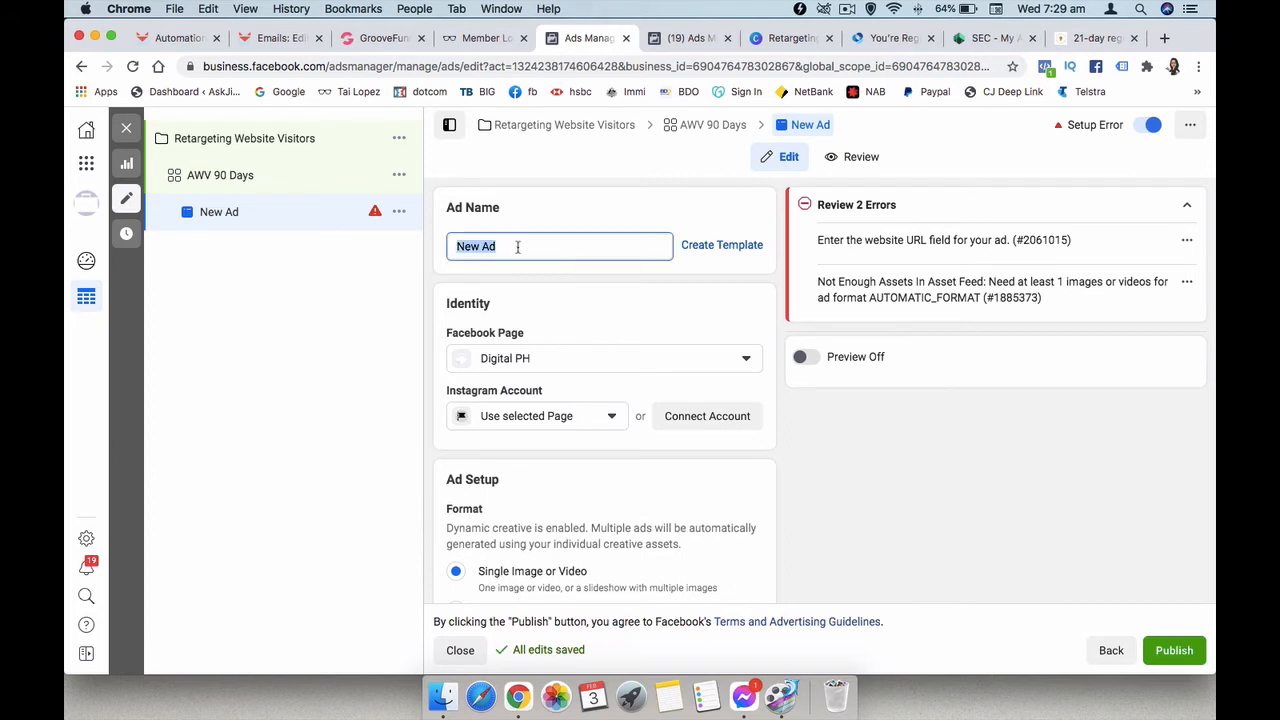
text(Dig)
key(BackSpace)
key(BackSpace)
key(BackSpace)
text(Dy)
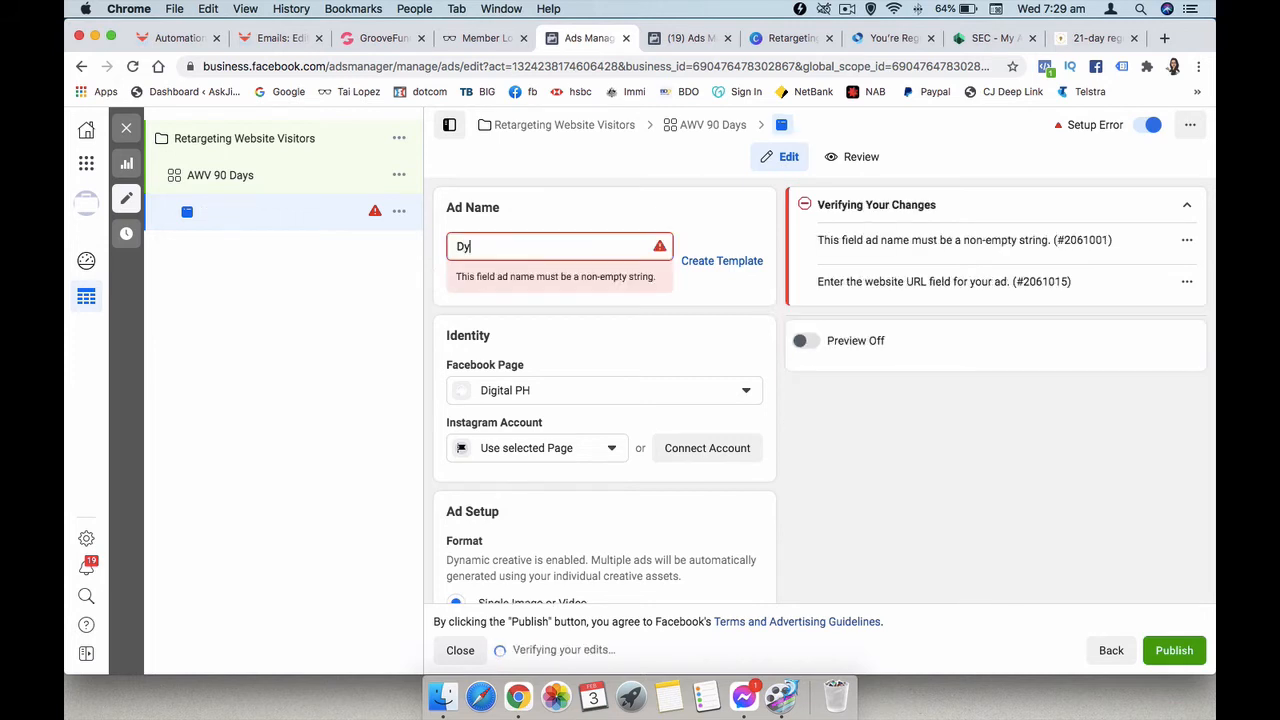
text(namic Cre)
key(BackSpace)
key(BackSpace)
key(BackSpace)
key(BackSpace)
key(BackSpace)
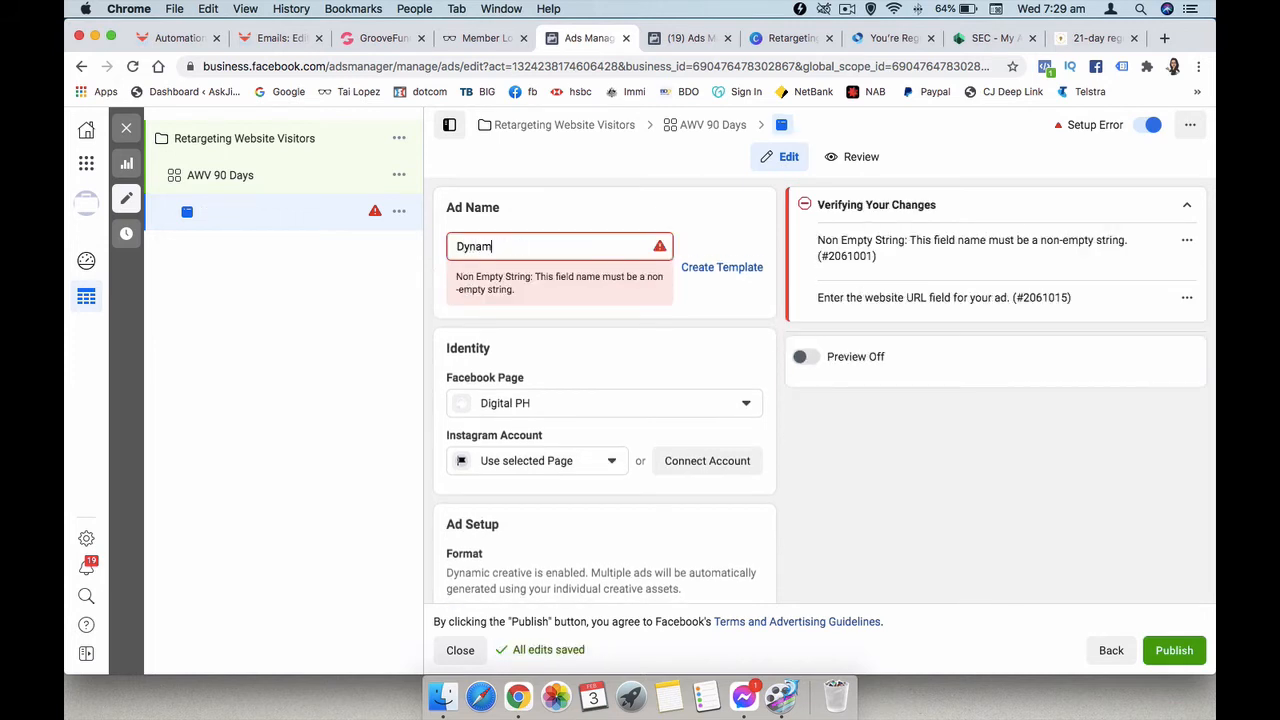
text(c Creatives)
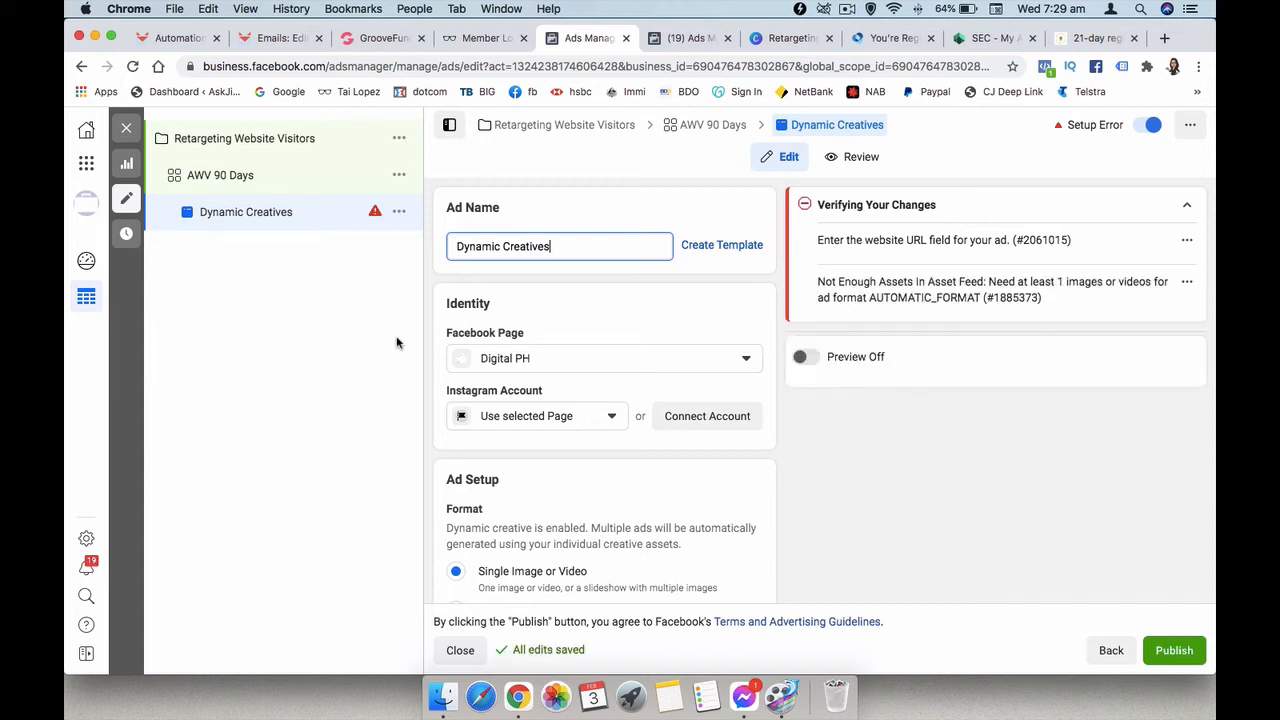
click(386, 307)
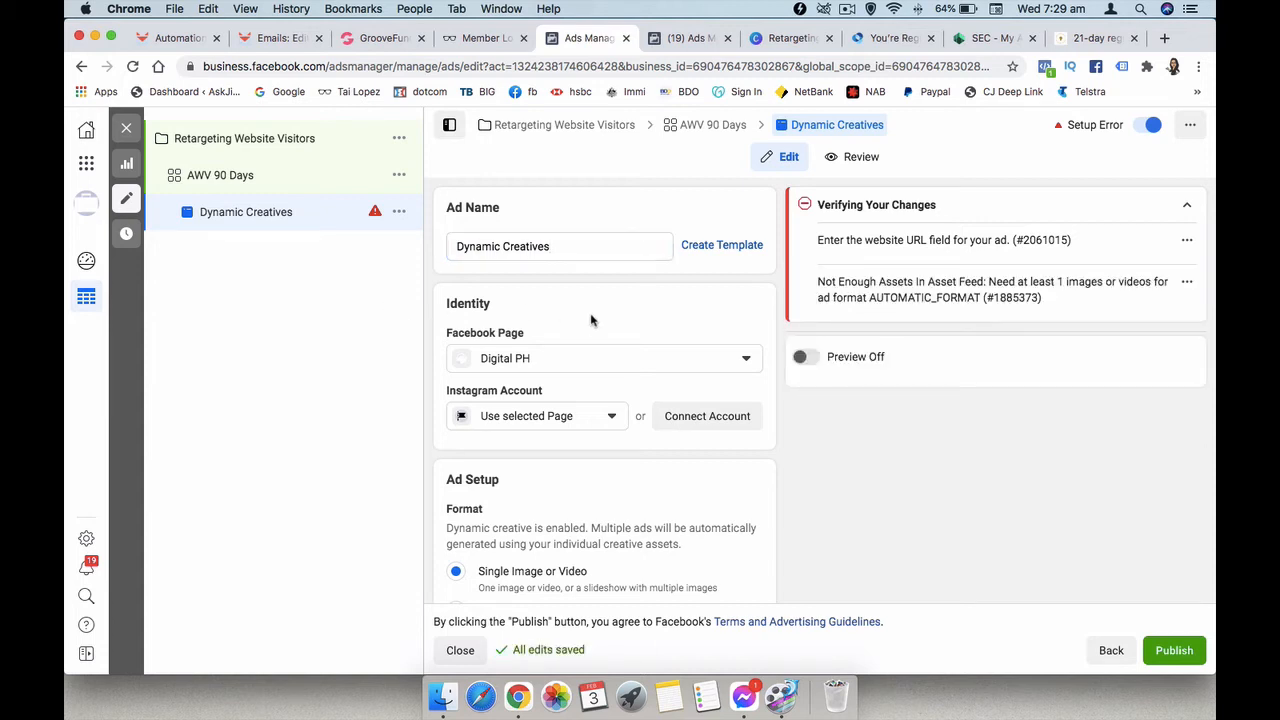
- Add the account images "24- hour (5)" and the first "Vicoy.png" to the ad's media
scroll(591, 320, down, 5)
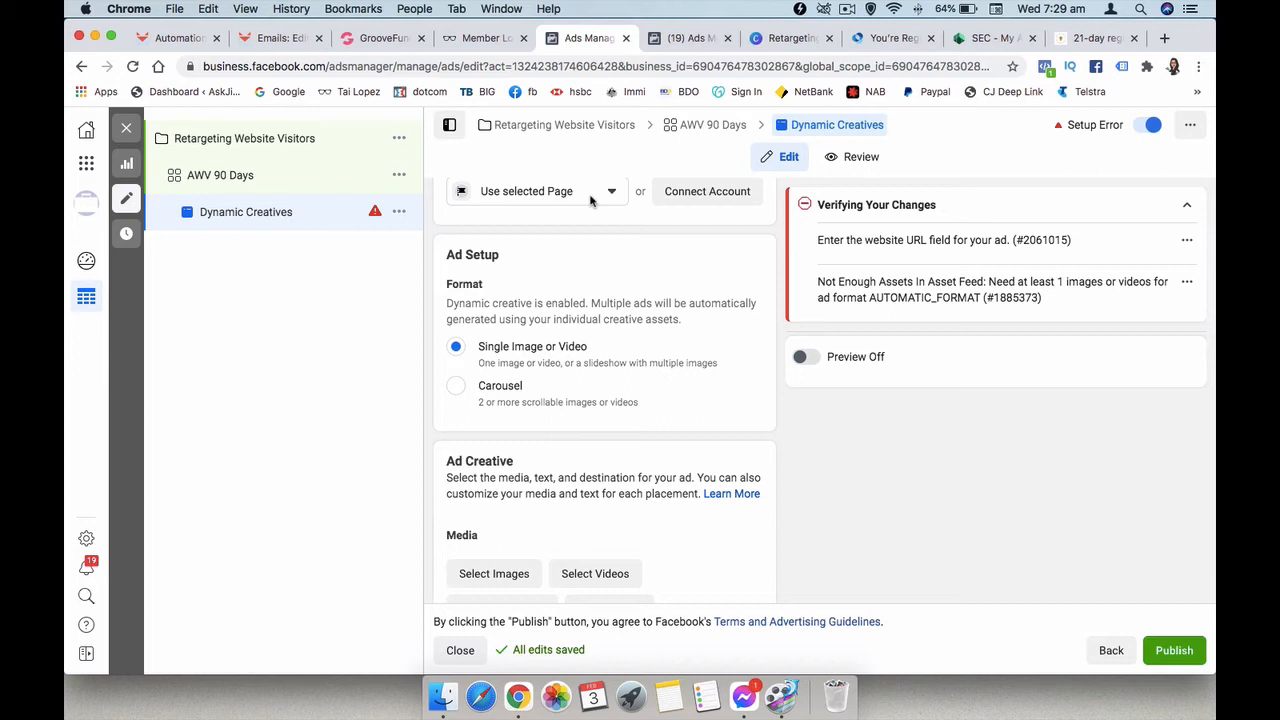
scroll(597, 268, up, 2)
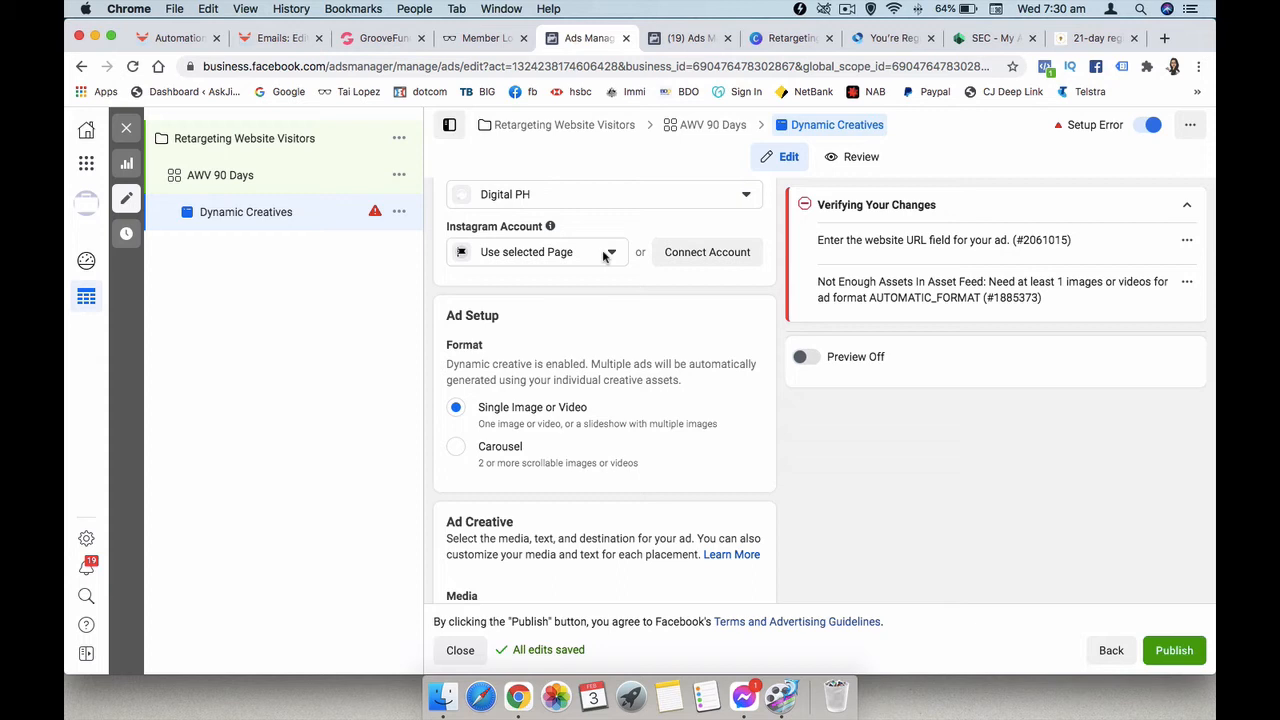
scroll(627, 340, down, 1)
scroll(627, 340, up, 1)
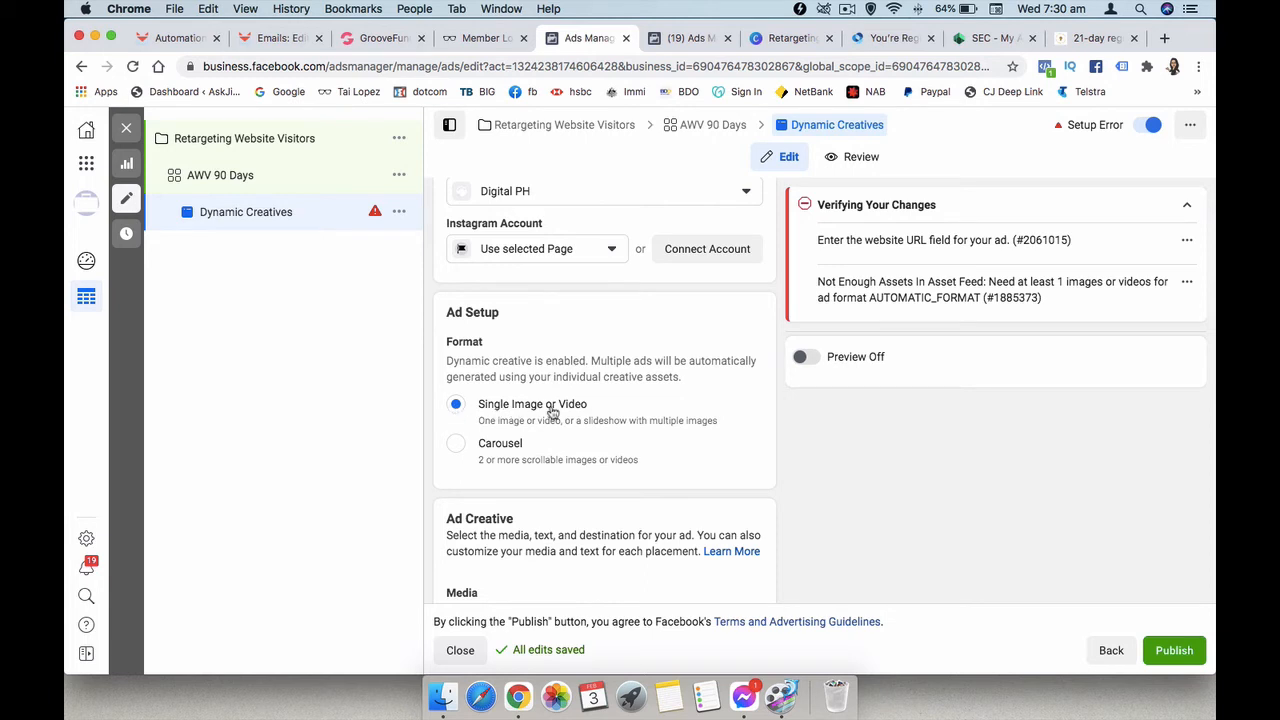
scroll(552, 407, down, 2)
scroll(556, 408, down, 4)
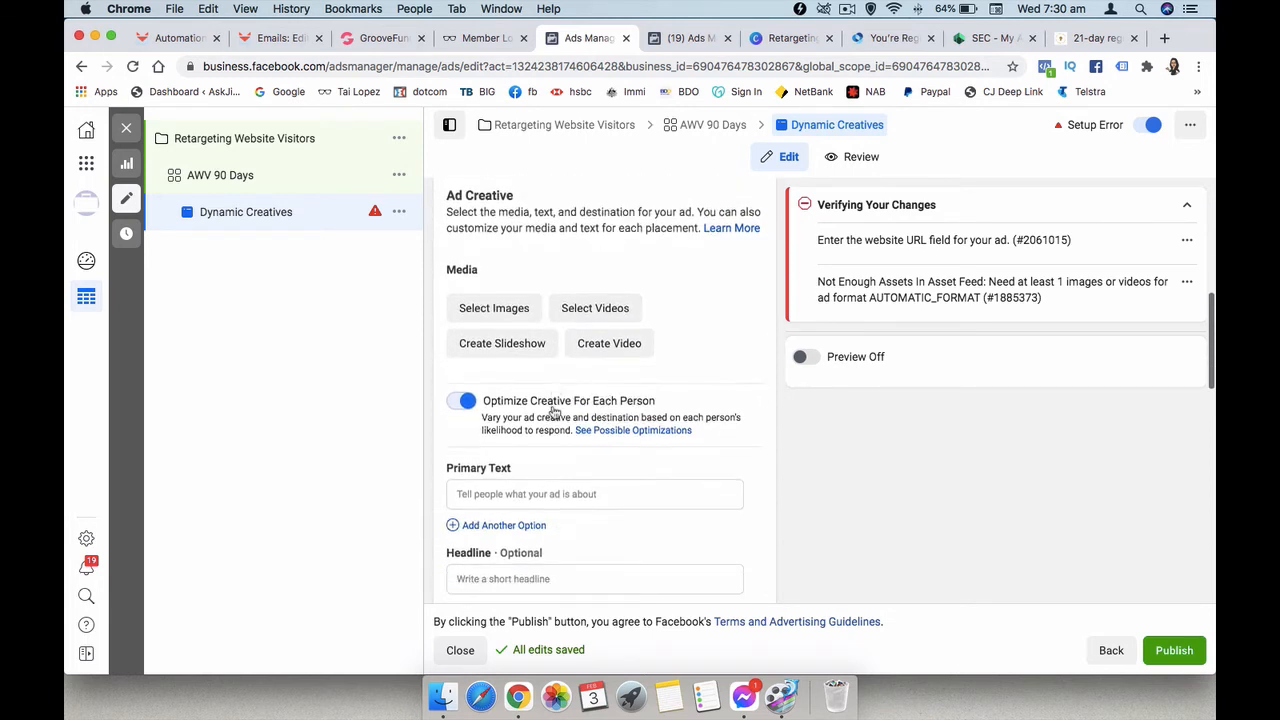
click(523, 316)
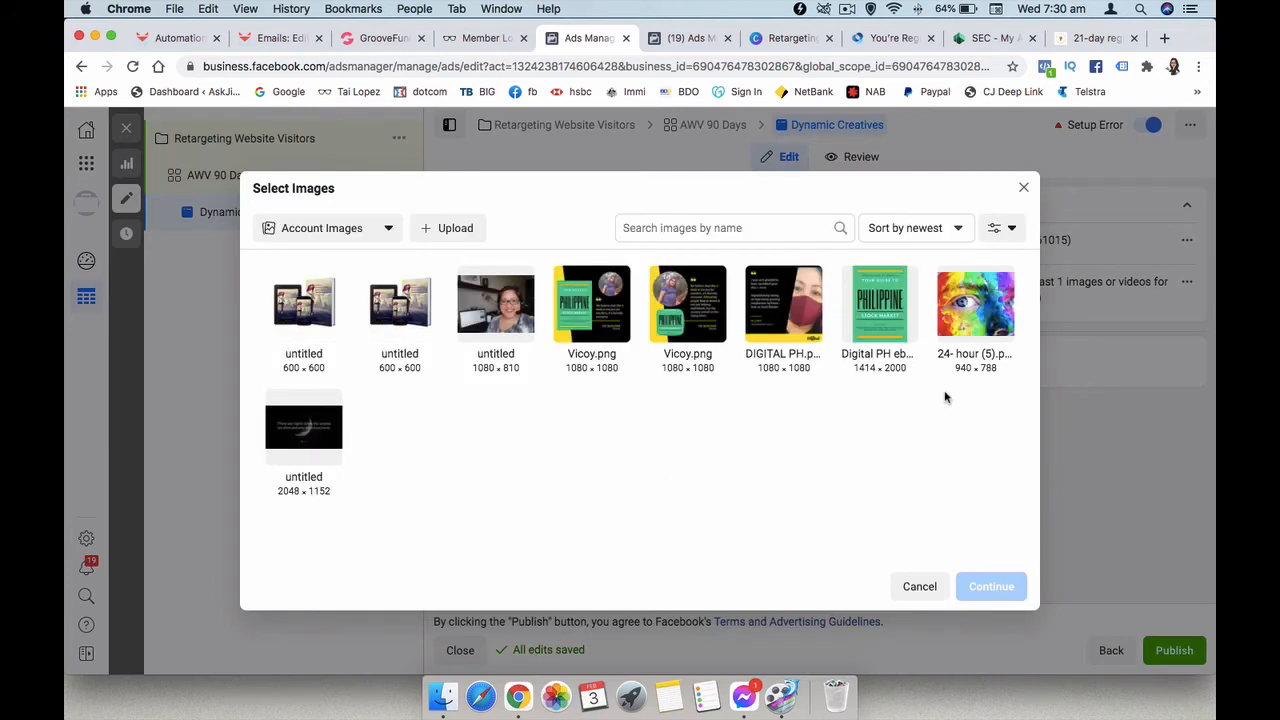
click(973, 317)
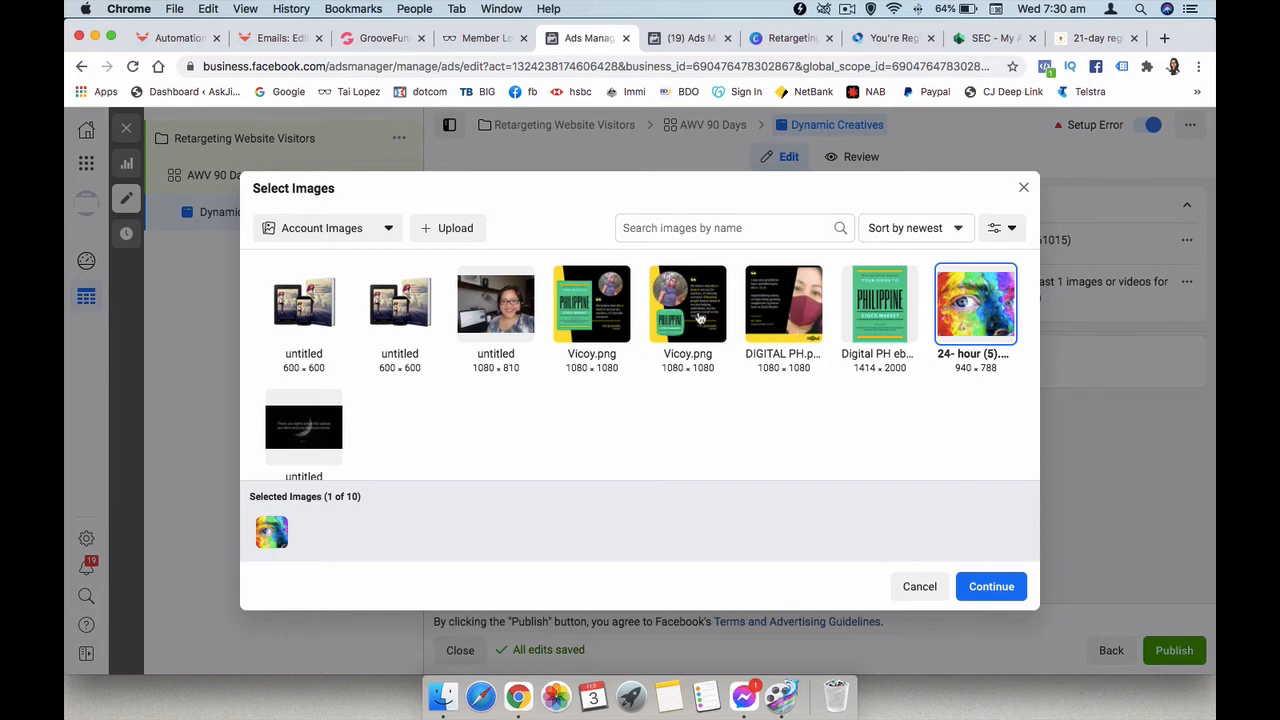
click(608, 316)
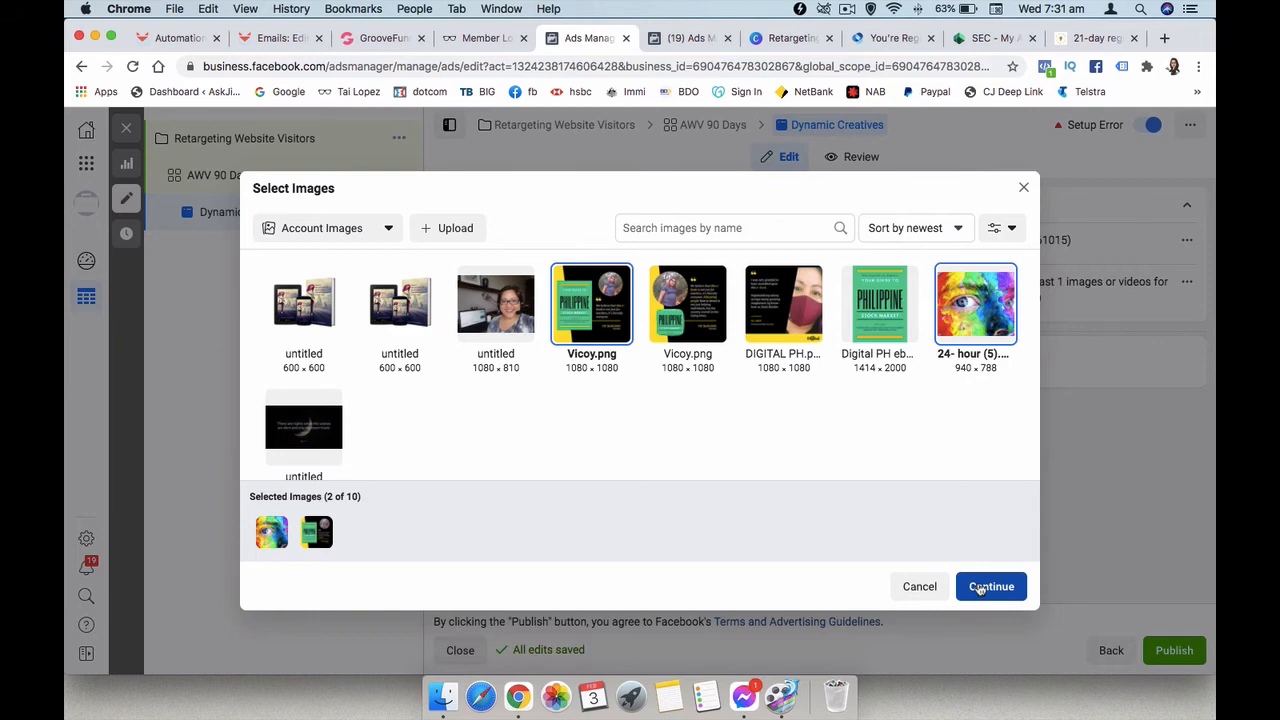
click(980, 589)
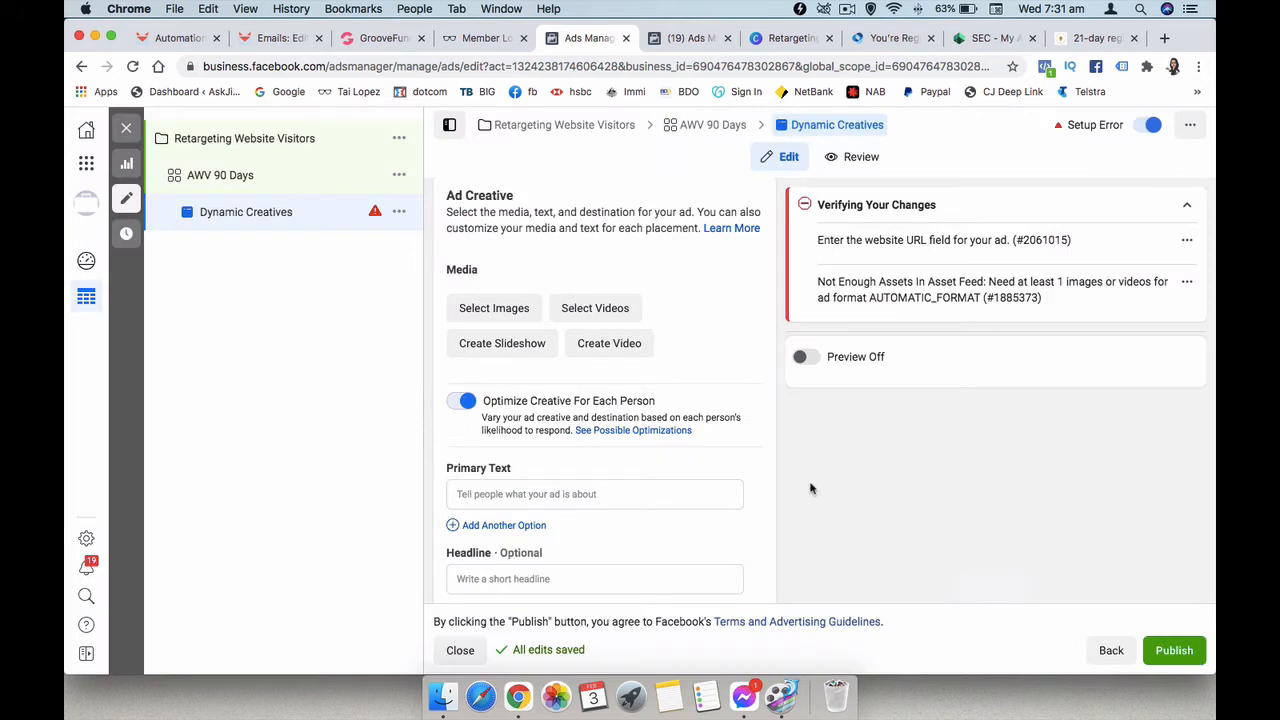
- Add the account video "new video.mp4" to the ad's media
click(583, 307)
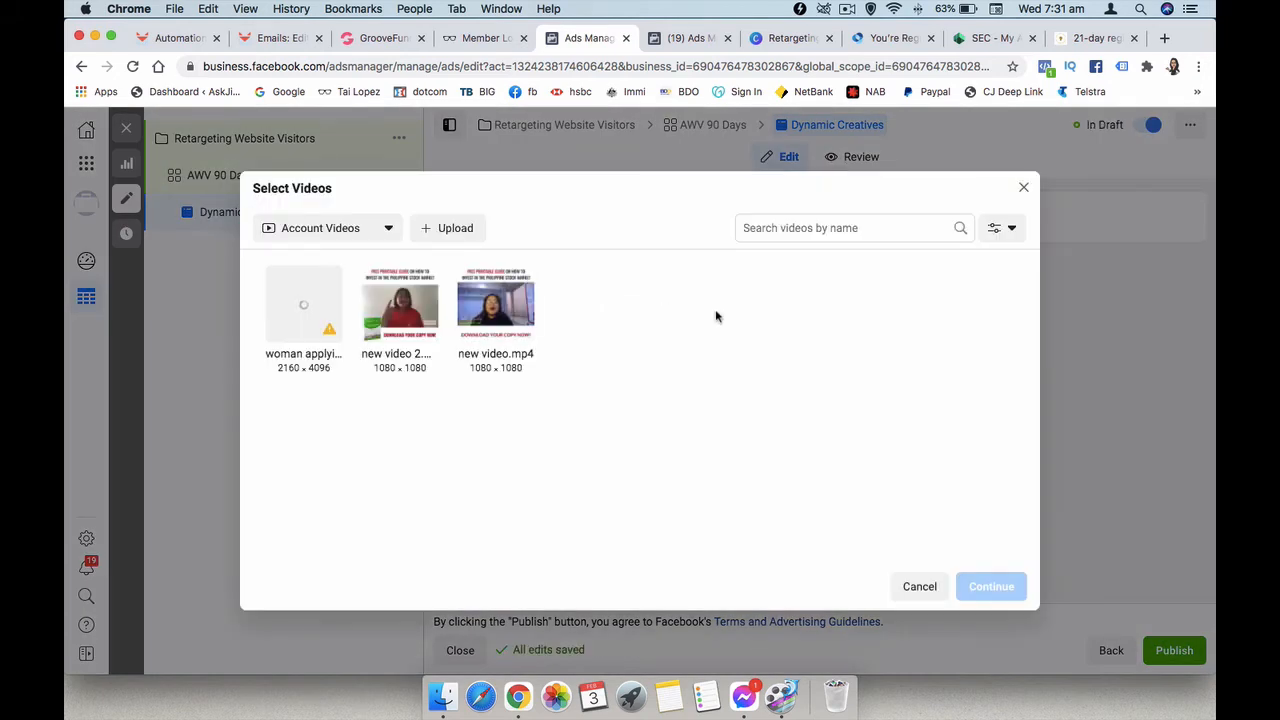
click(503, 313)
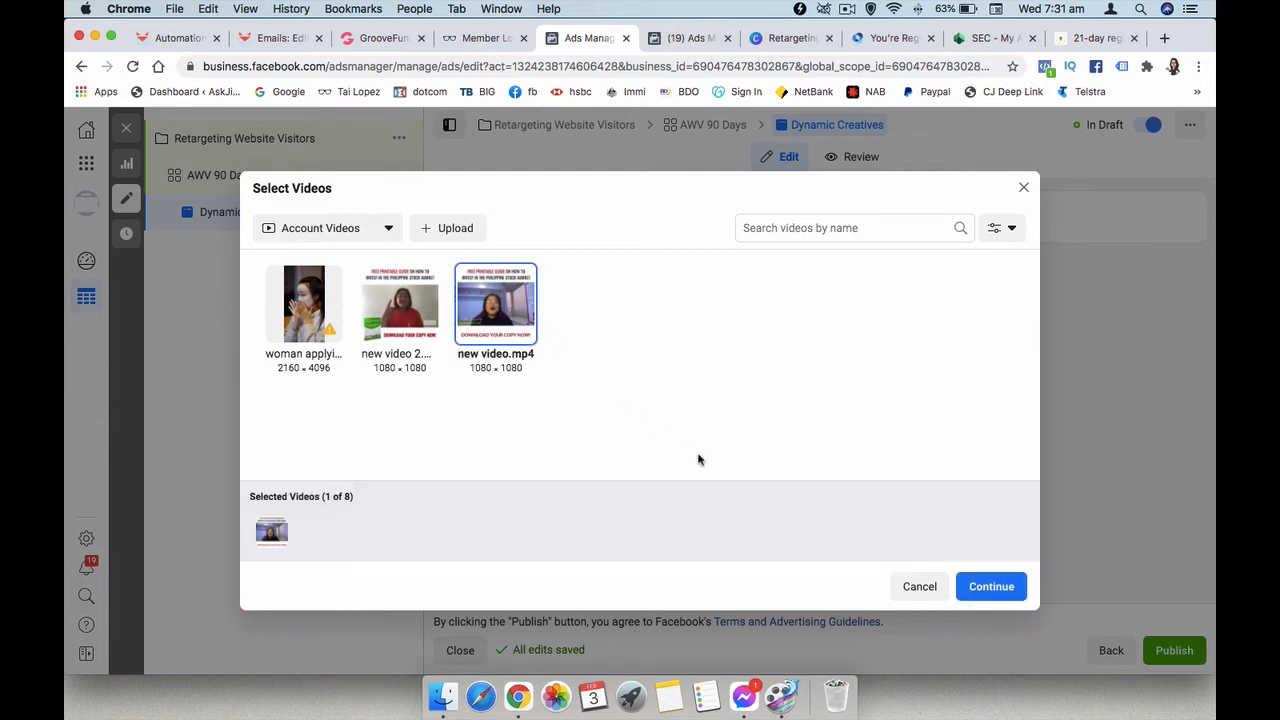
click(990, 587)
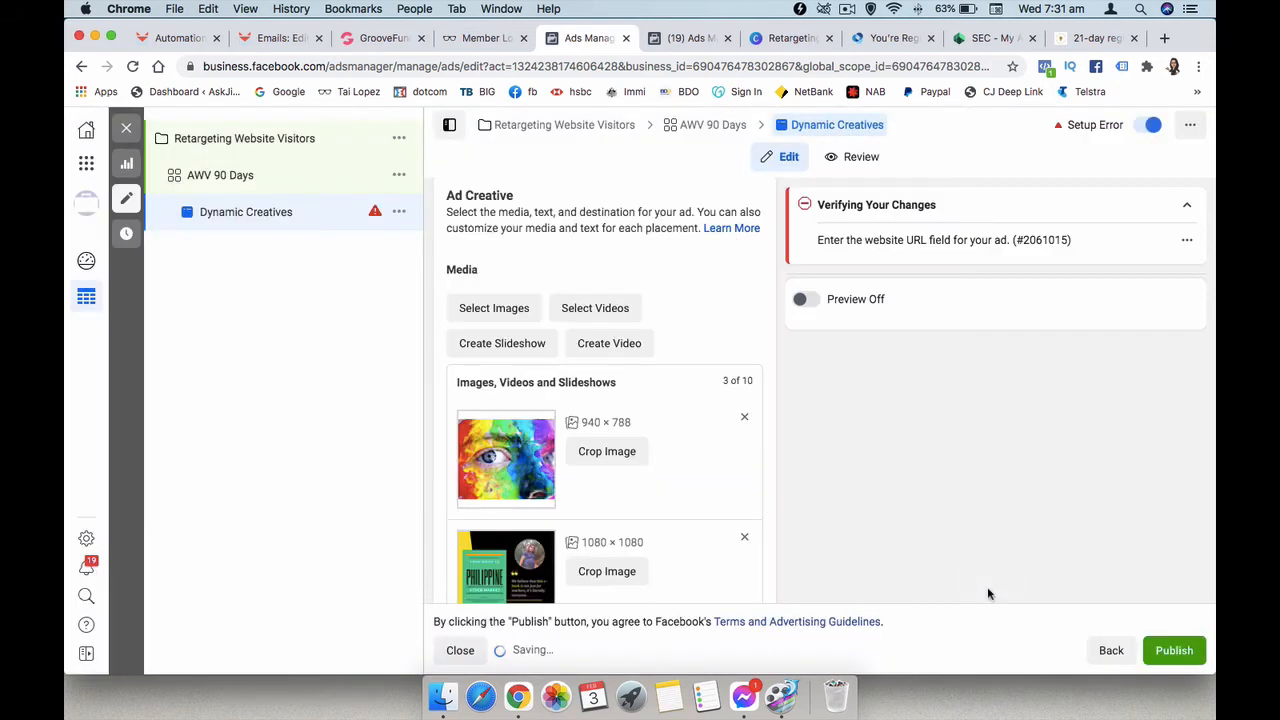
- Upload the video "boomerang 1.mp4" from the Copy And Face folder and add it to the ad's media
click(592, 316)
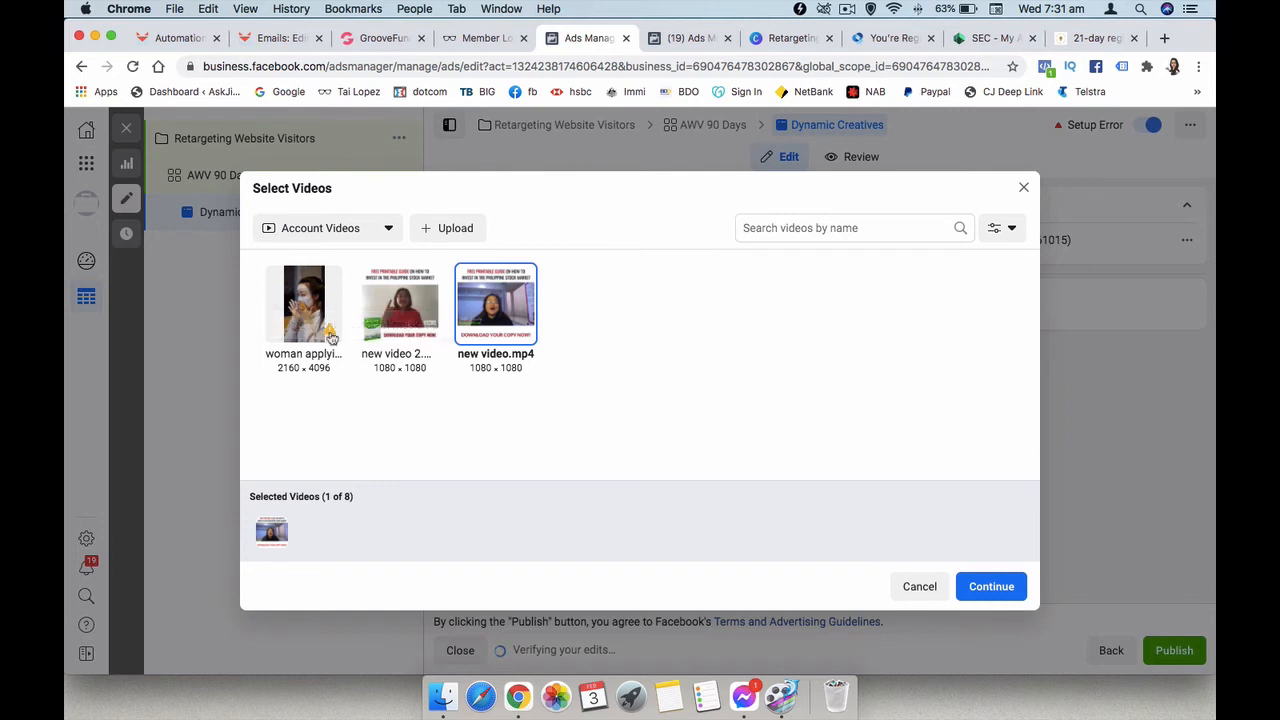
mouse_move(331, 337)
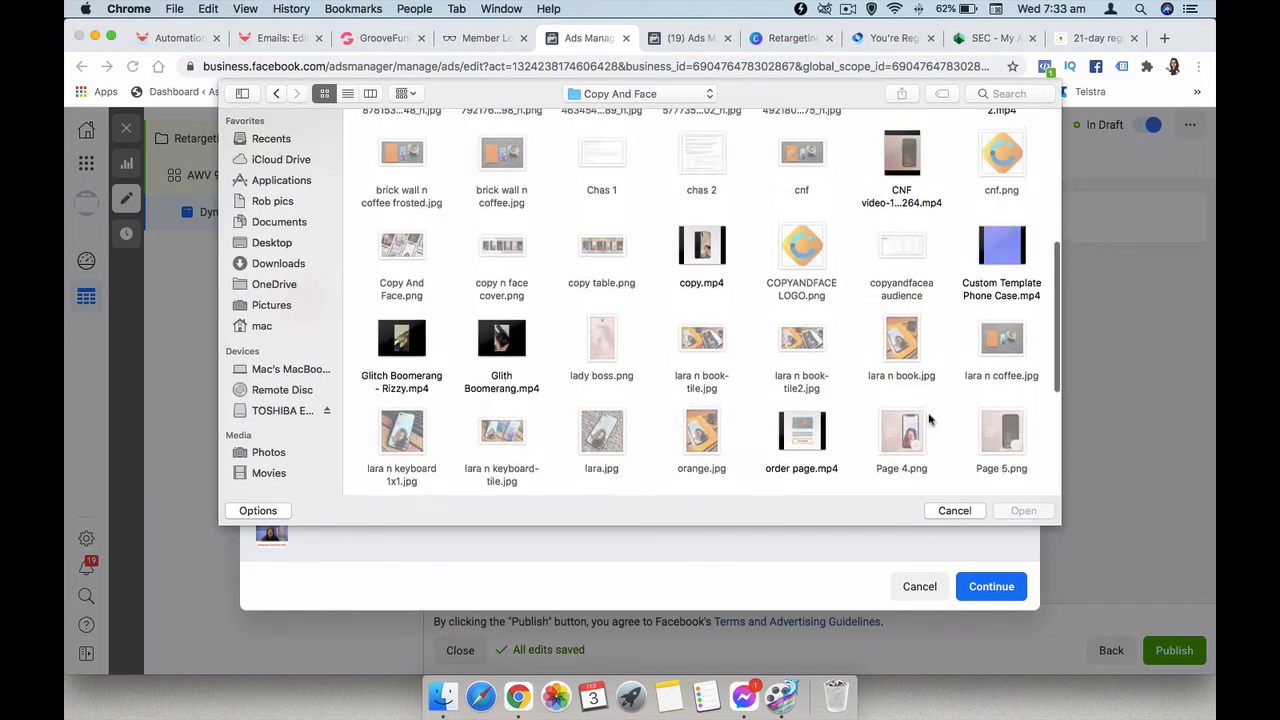
scroll(928, 420, up, 3)
scroll(928, 420, up, 1)
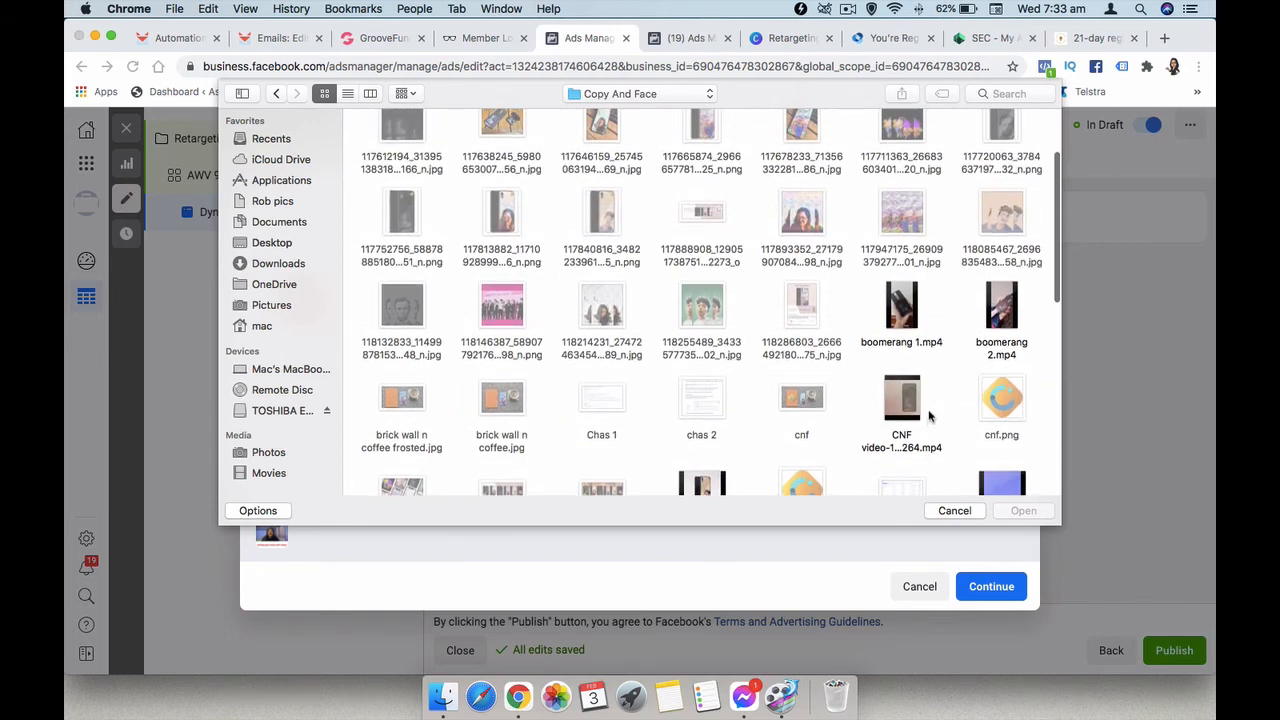
click(904, 322)
click(1021, 511)
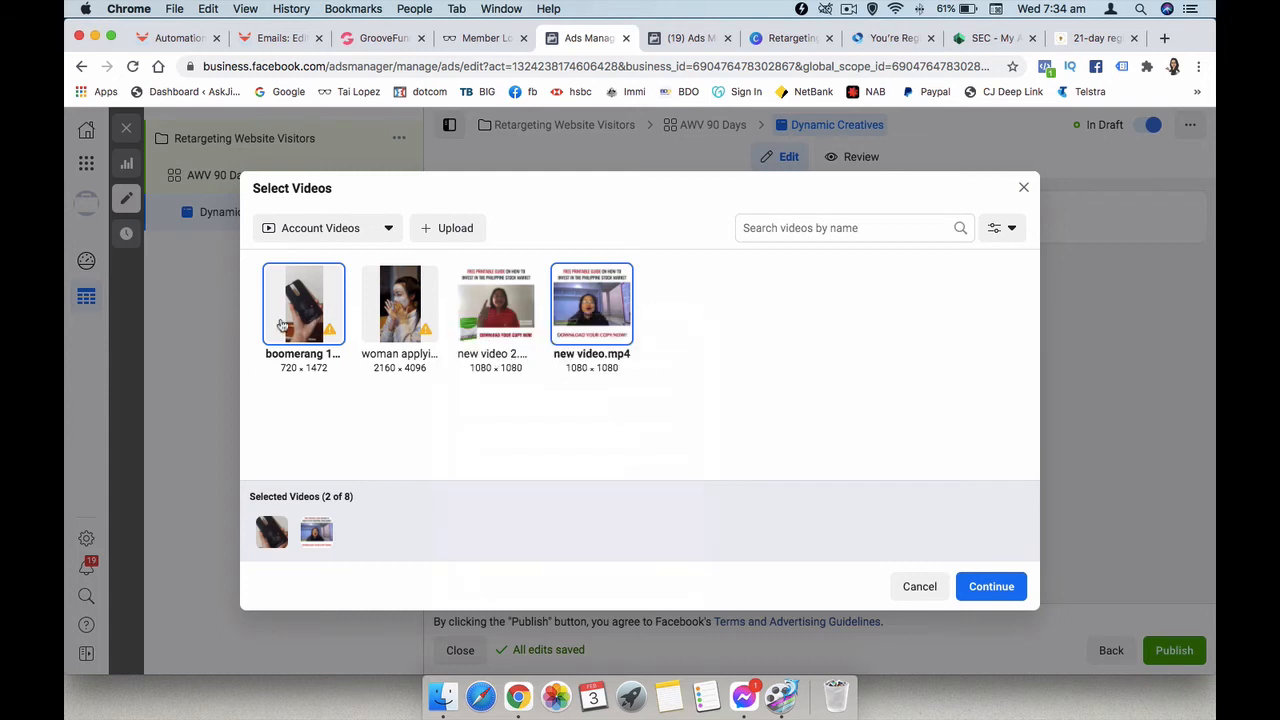
click(1005, 588)
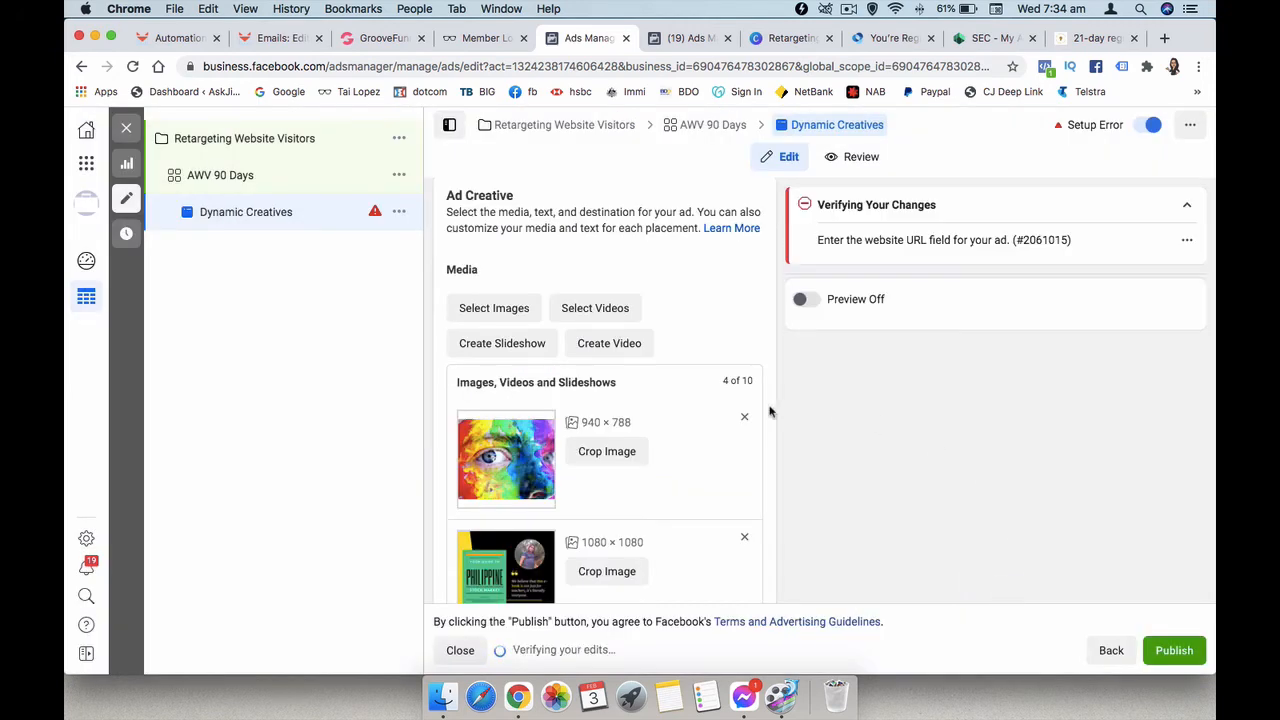
- Set the ad's website URL to digitalph.groovepages.com/free-ebook/index
scroll(684, 412, down, 10)
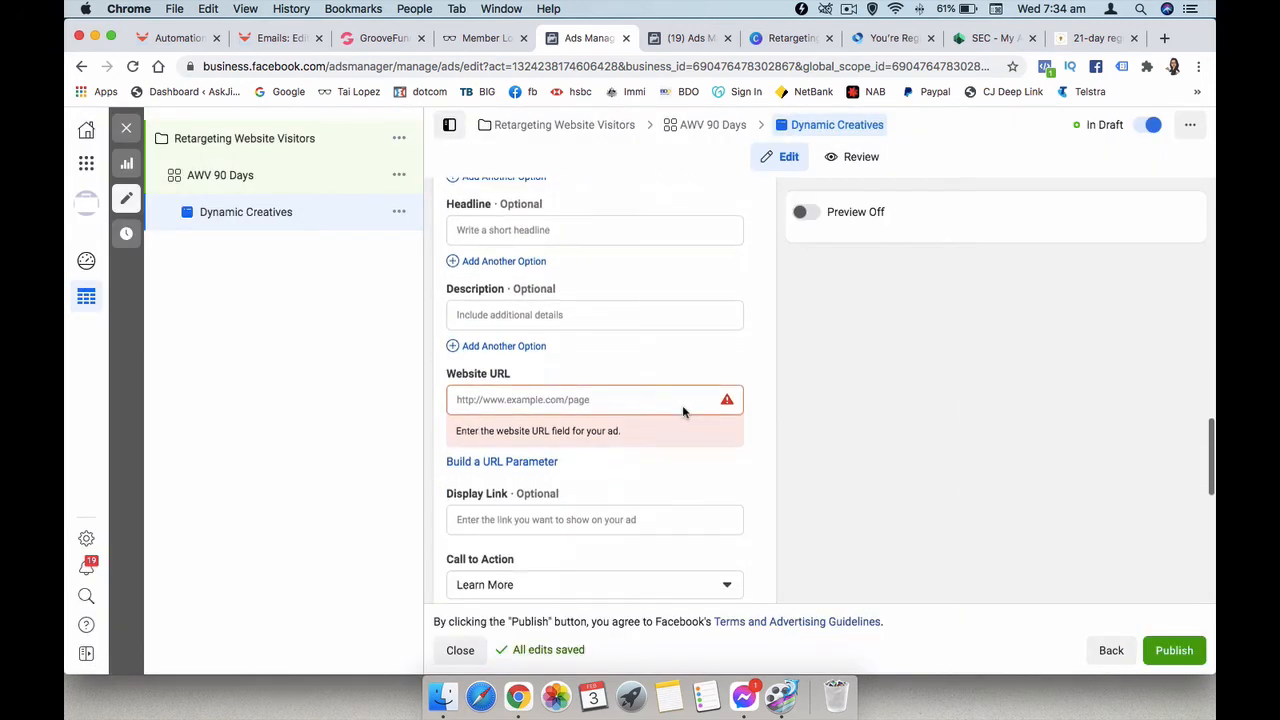
click(538, 397)
text(di)
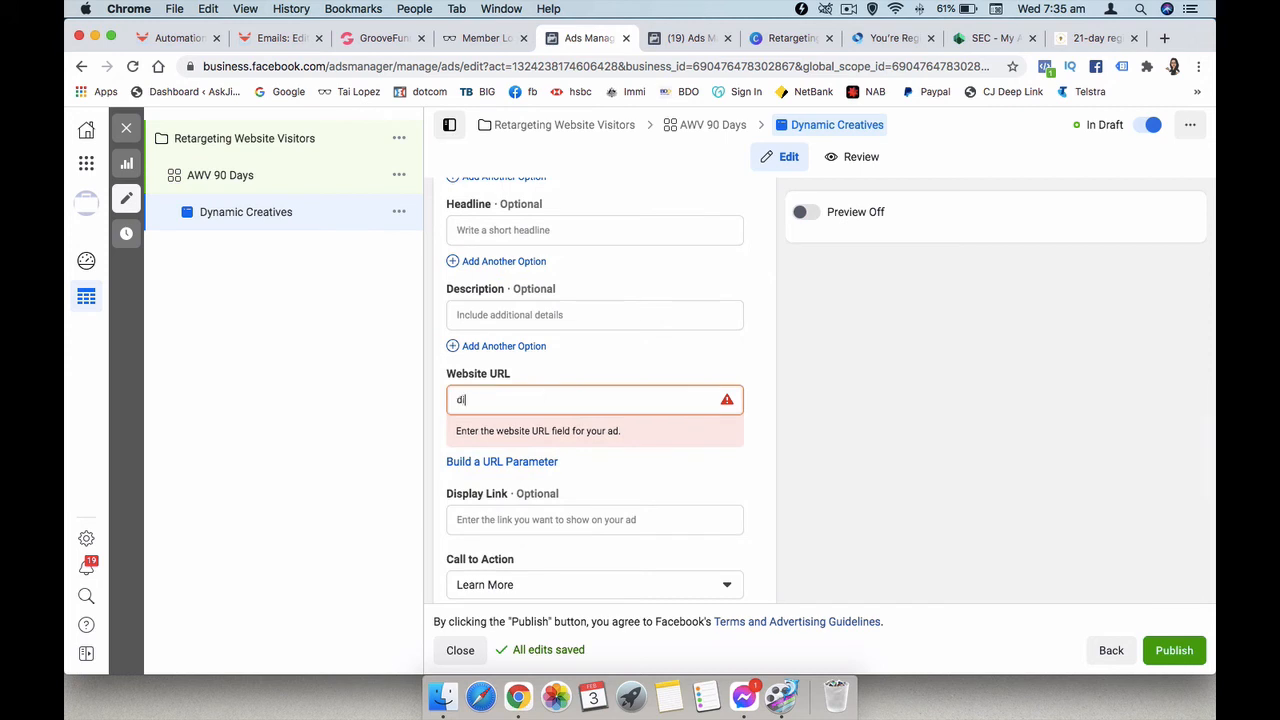
text(gitalph)
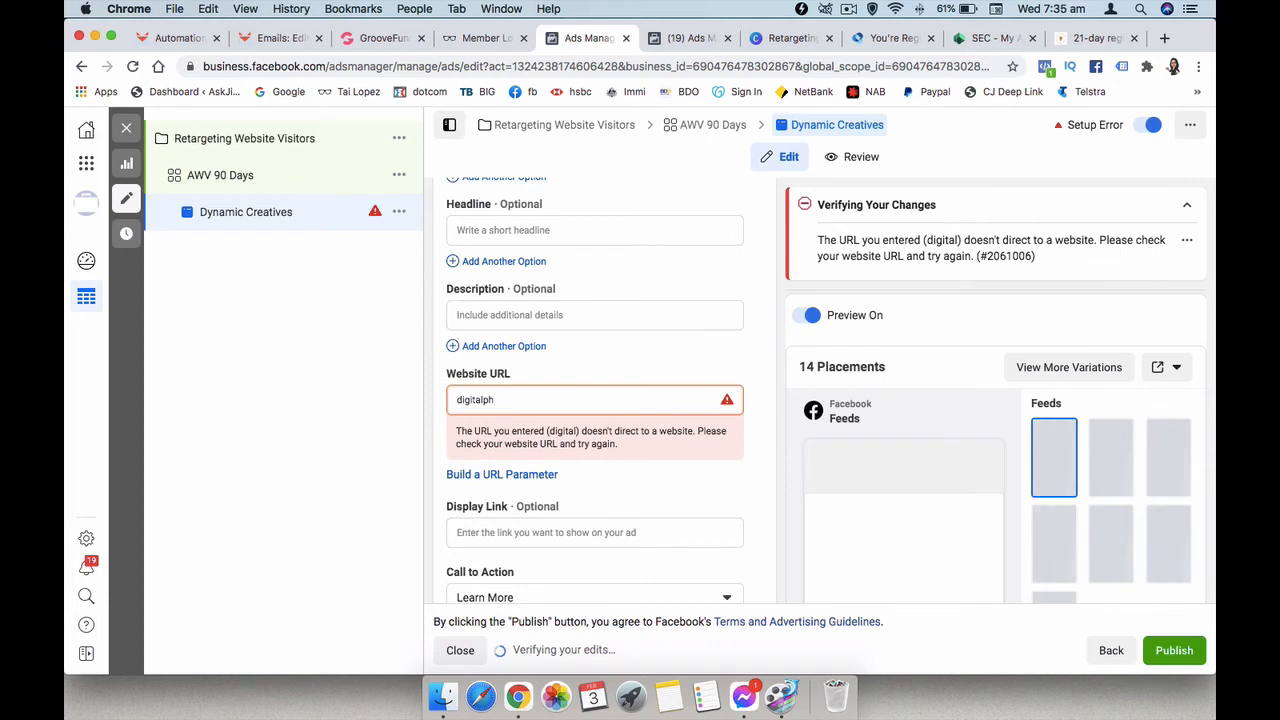
text(.)
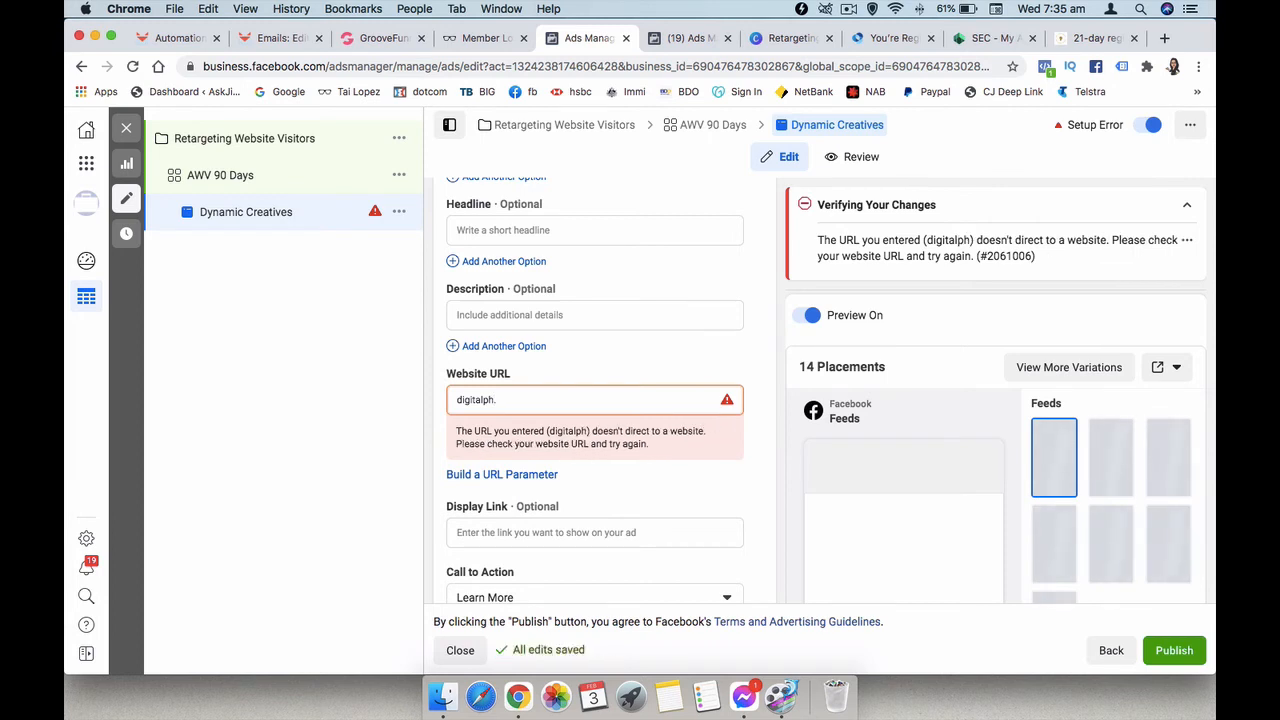
text(groove)
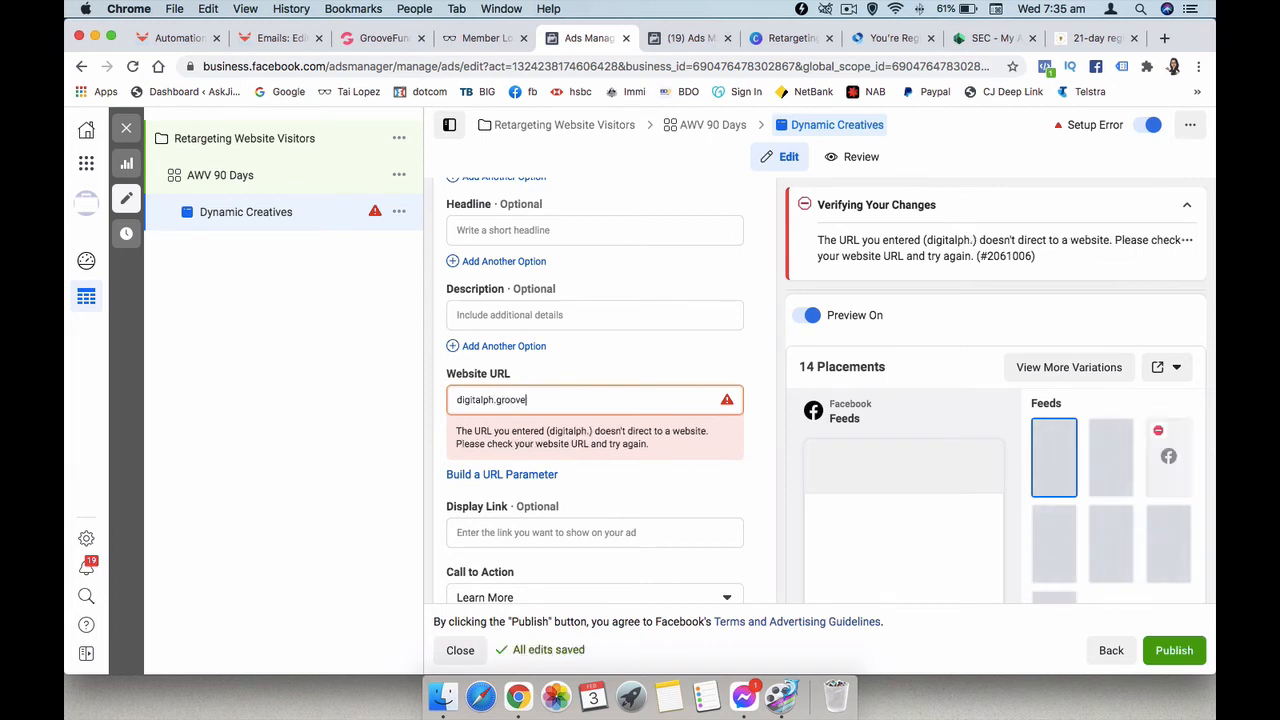
text(pages.)
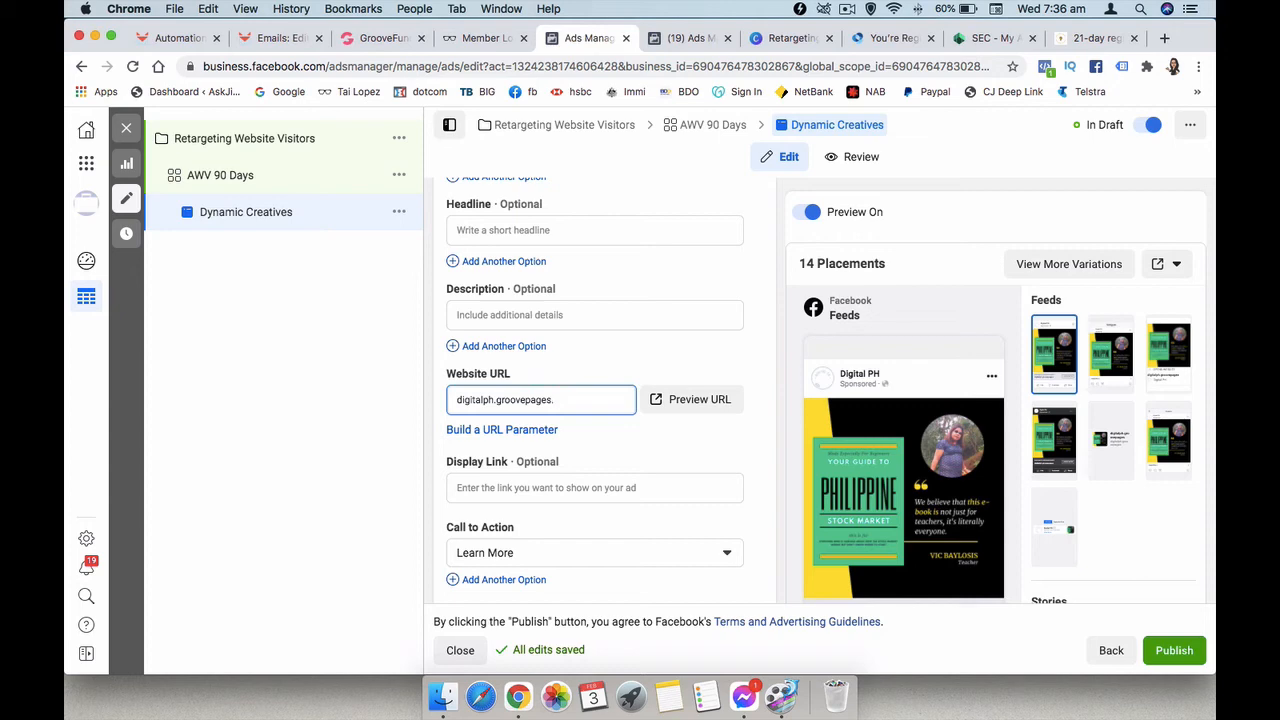
text(c)
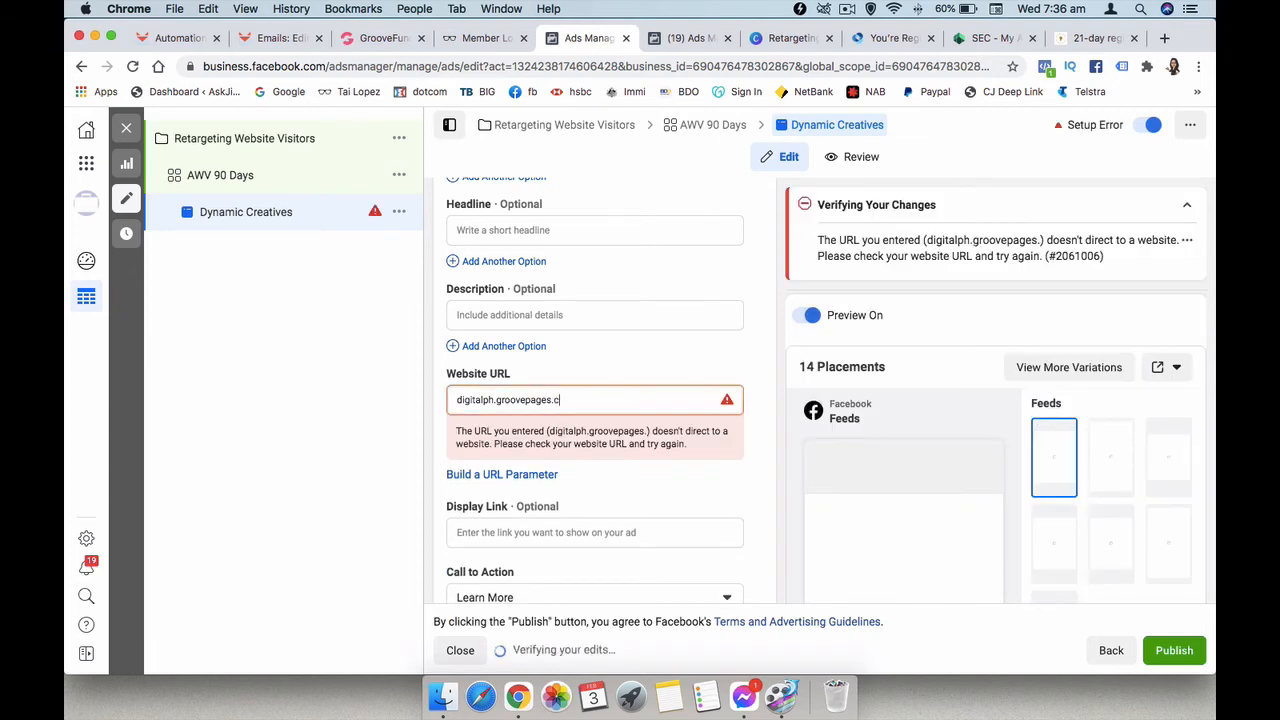
text(om/)
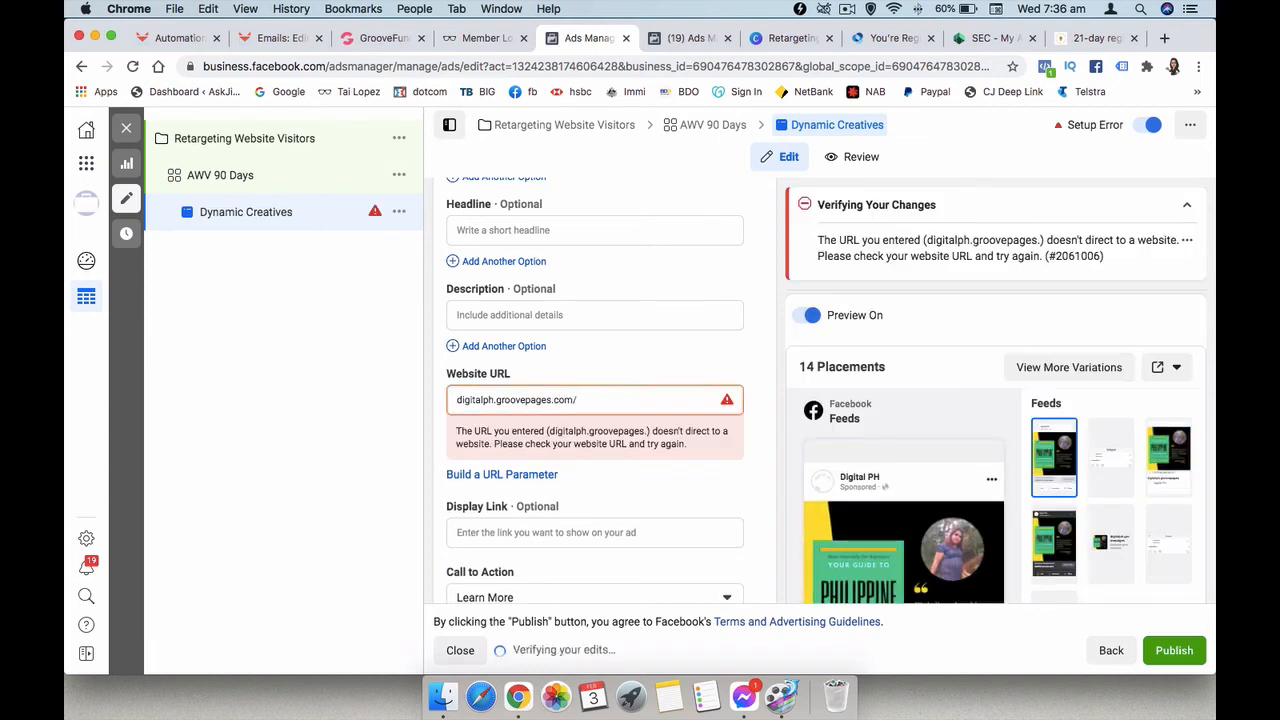
text(free-eb)
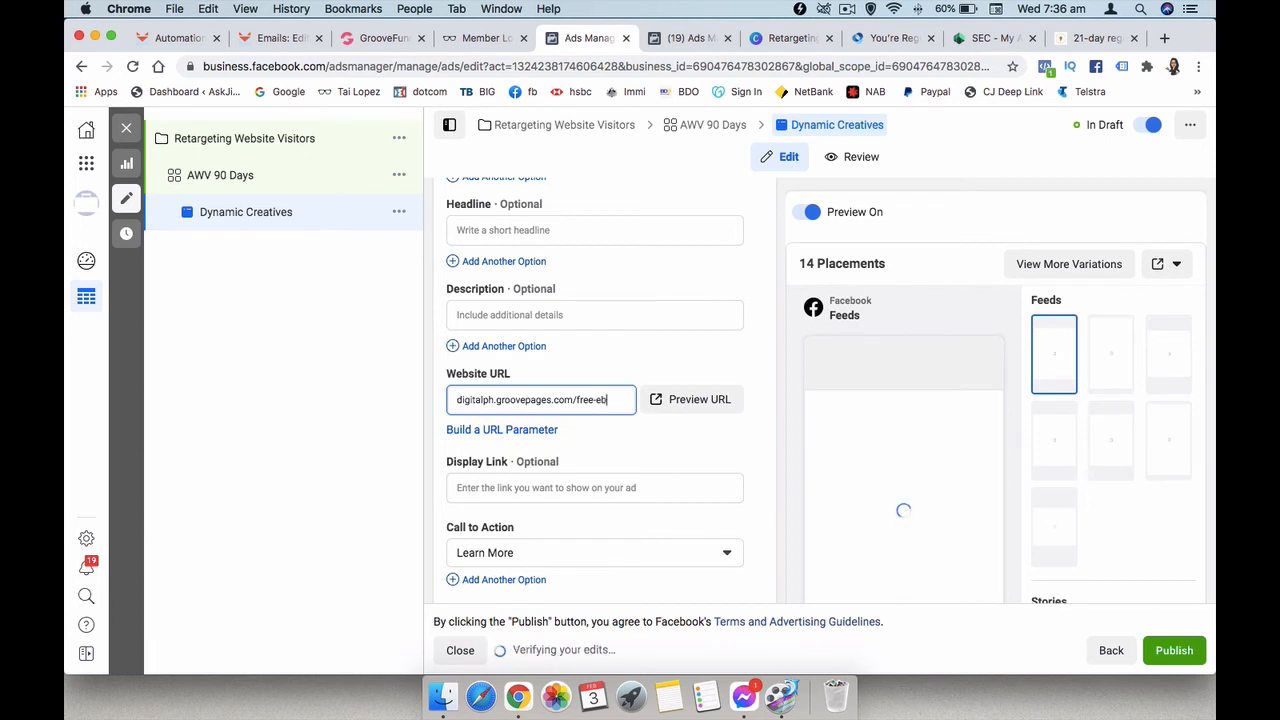
text(ook/)
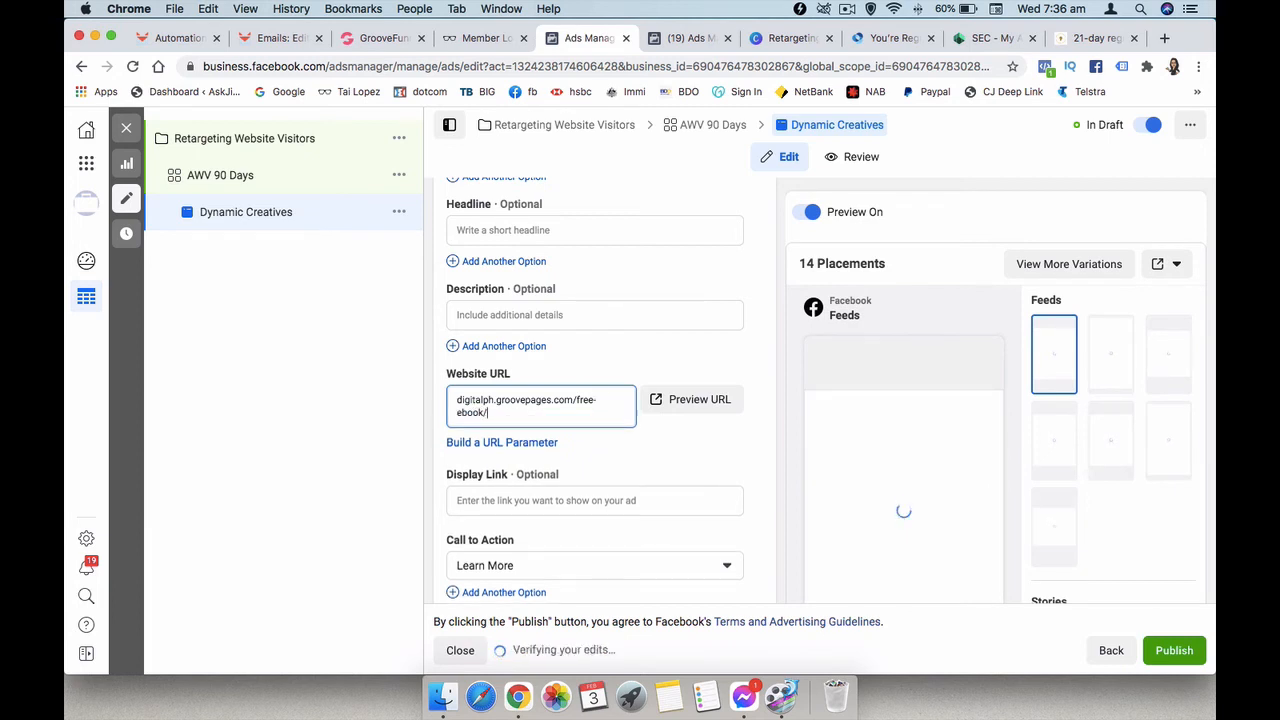
text(index)
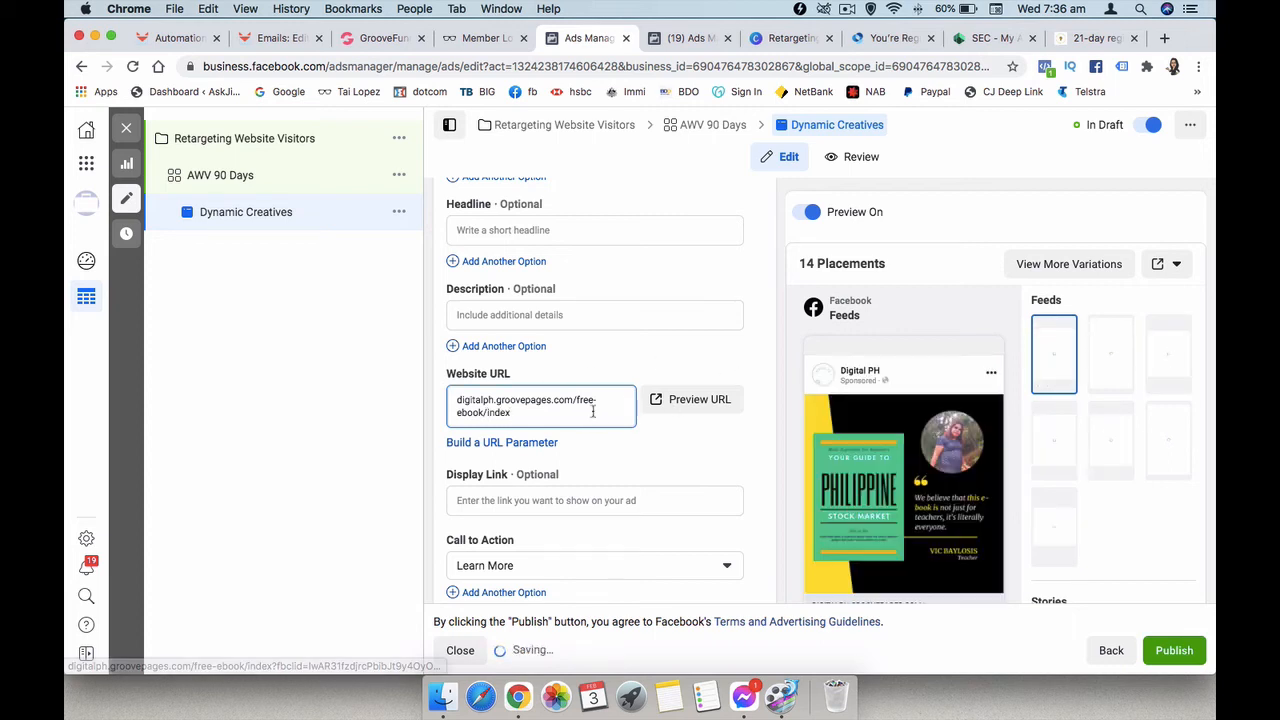
click(590, 343)
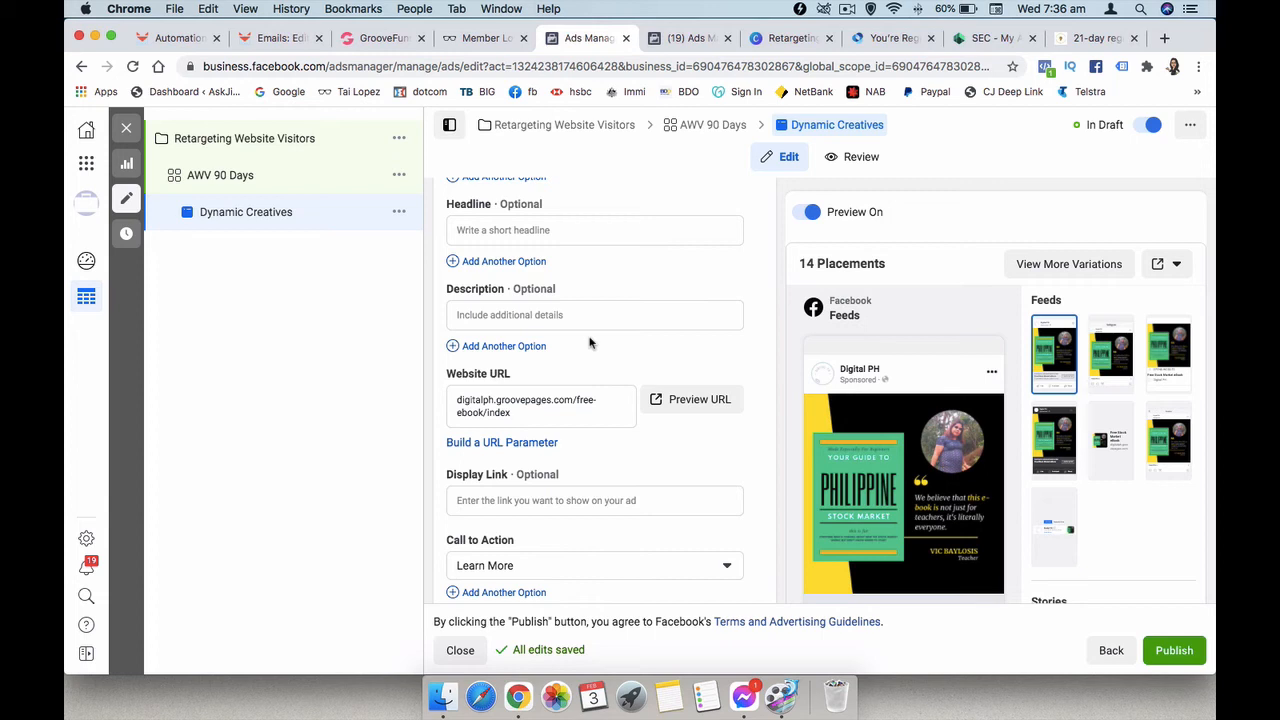
scroll(600, 475, down, 3)
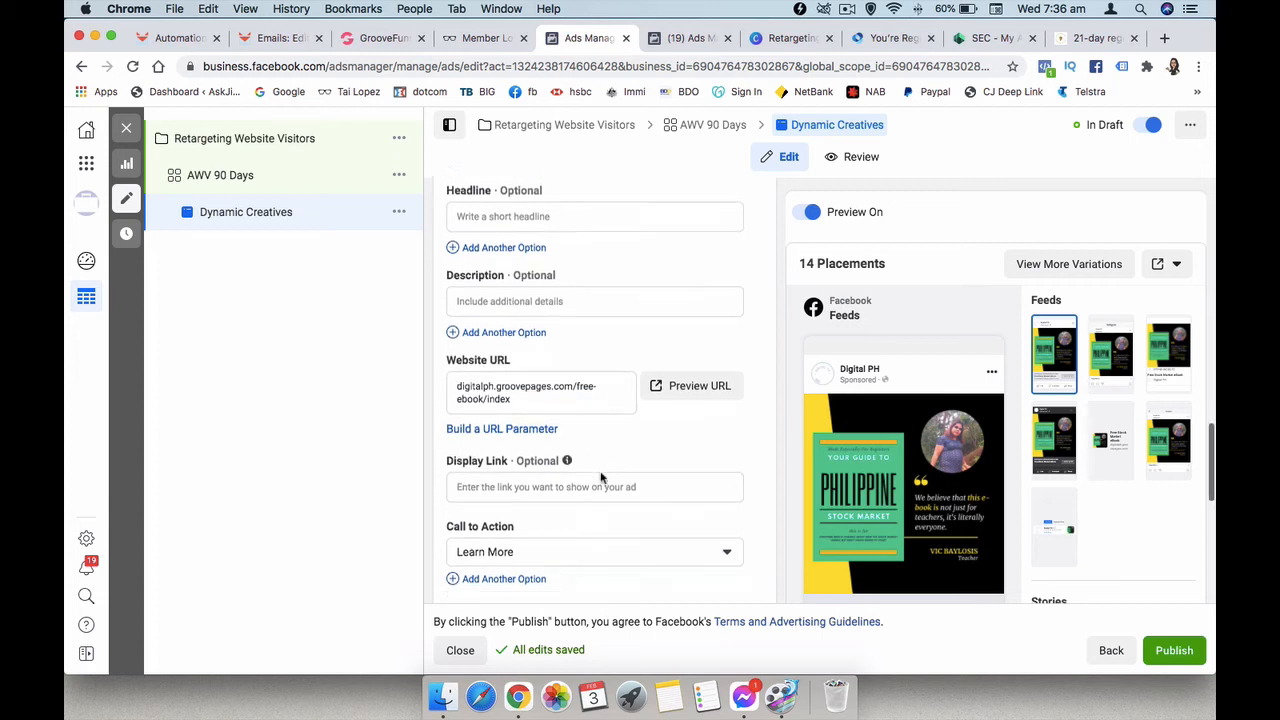
- Set the ad's call to action to Download and review the website events in the tracking section
click(603, 432)
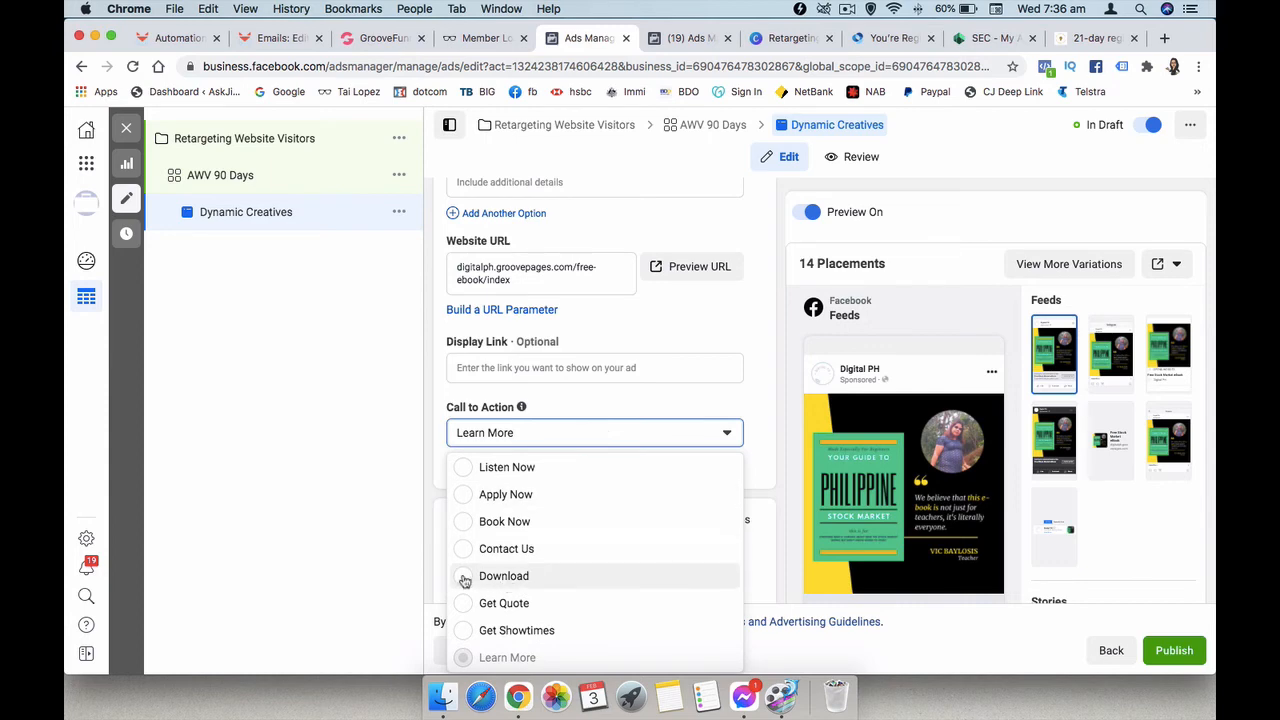
click(634, 436)
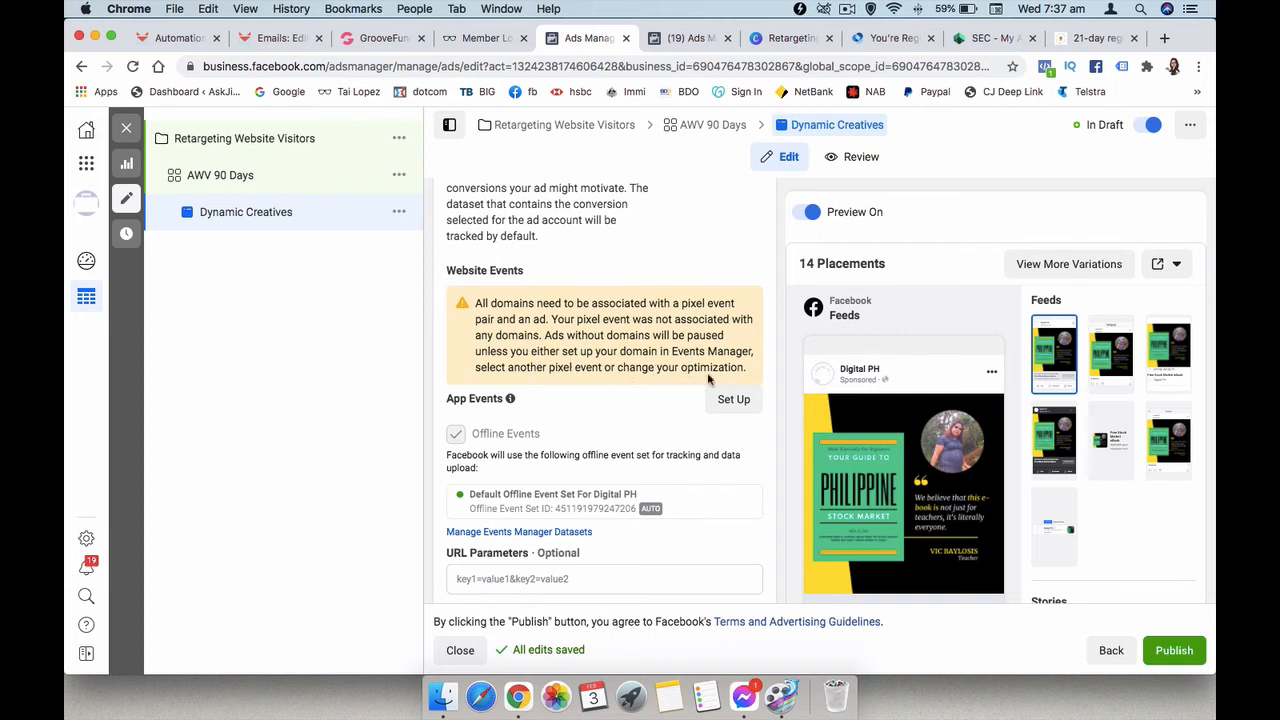
scroll(526, 334, up, 1)
scroll(526, 334, down, 2)
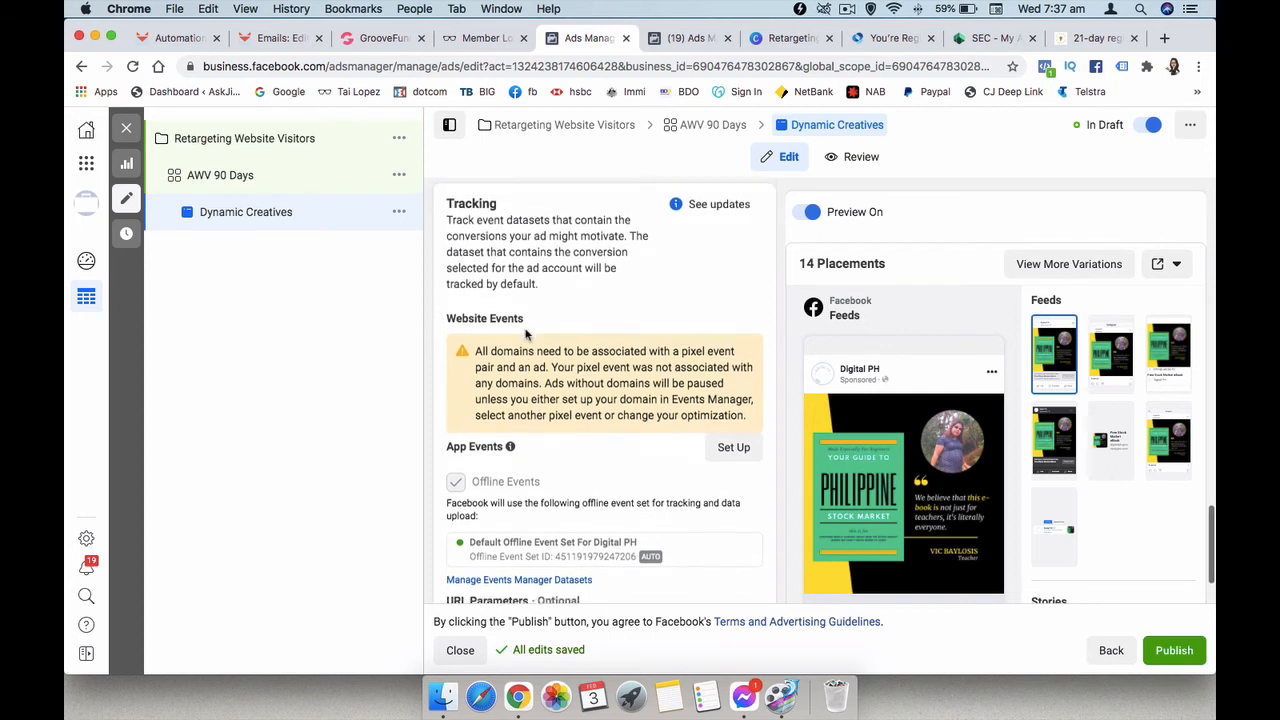
scroll(526, 332, up, 2)
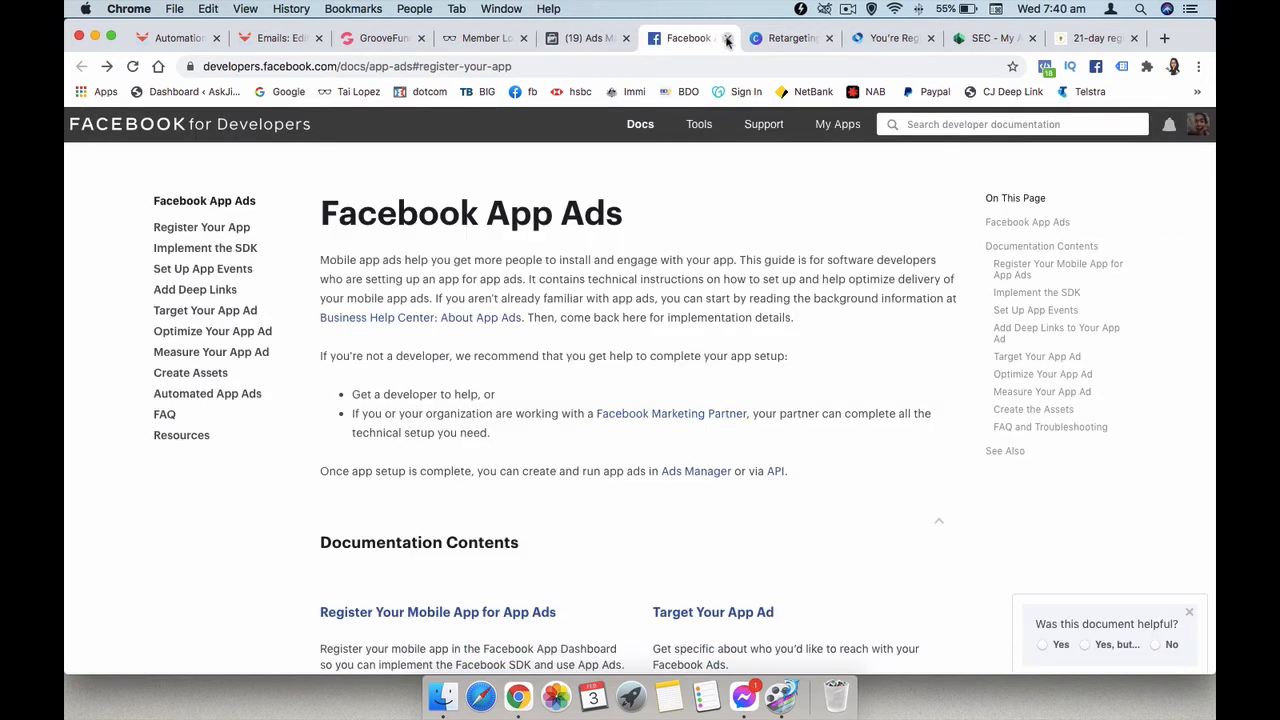
- Close the Facebook App Ads documentation page and open Events Manager in a separate browser tab
click(729, 39)
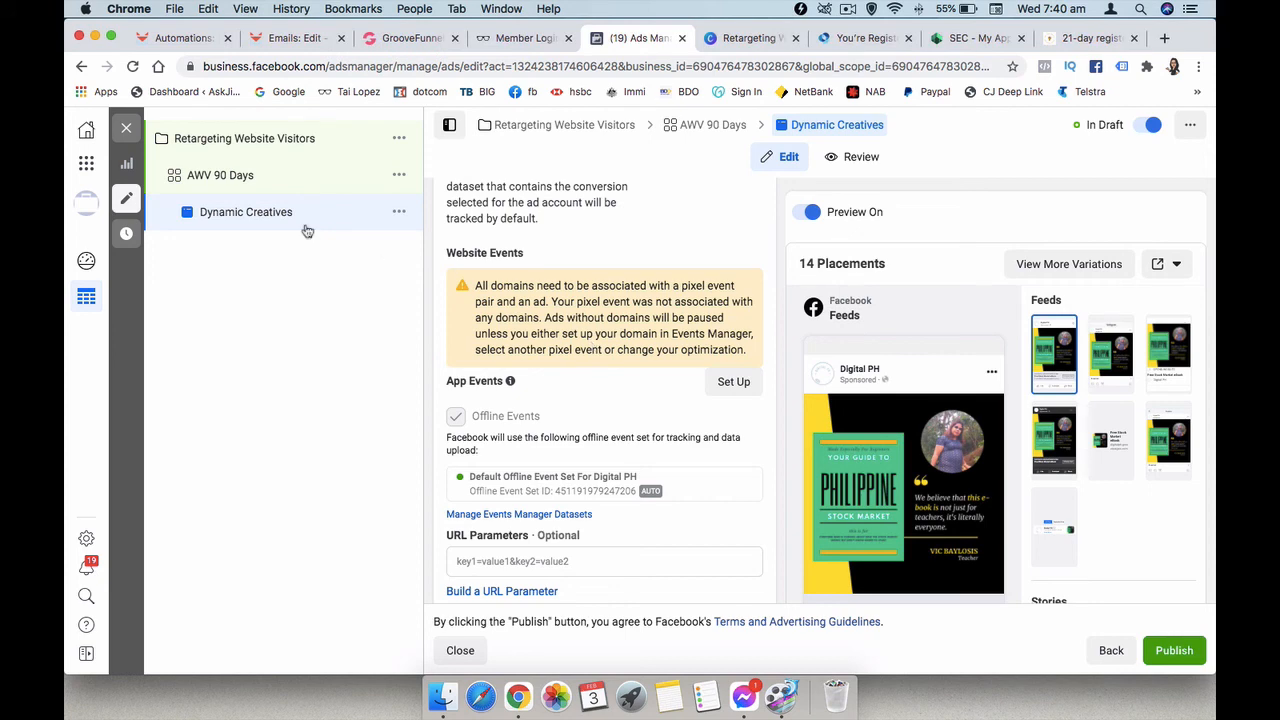
click(86, 162)
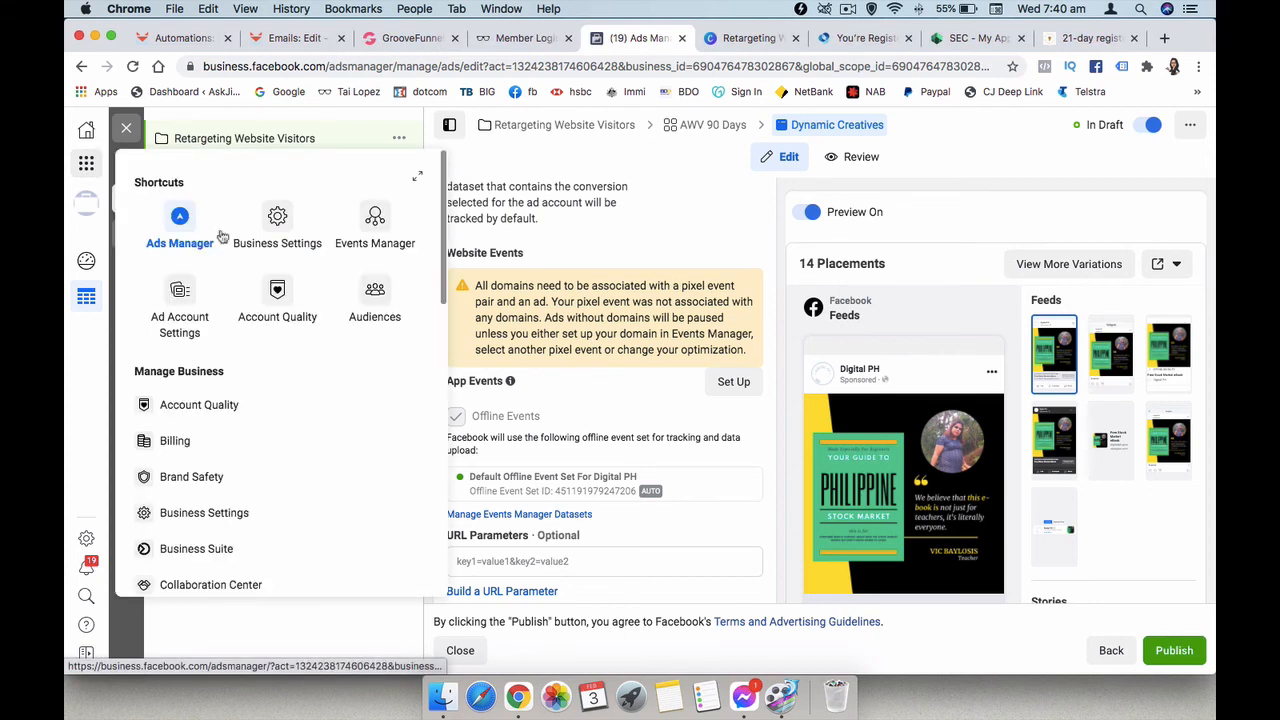
right_click(372, 215)
click(447, 227)
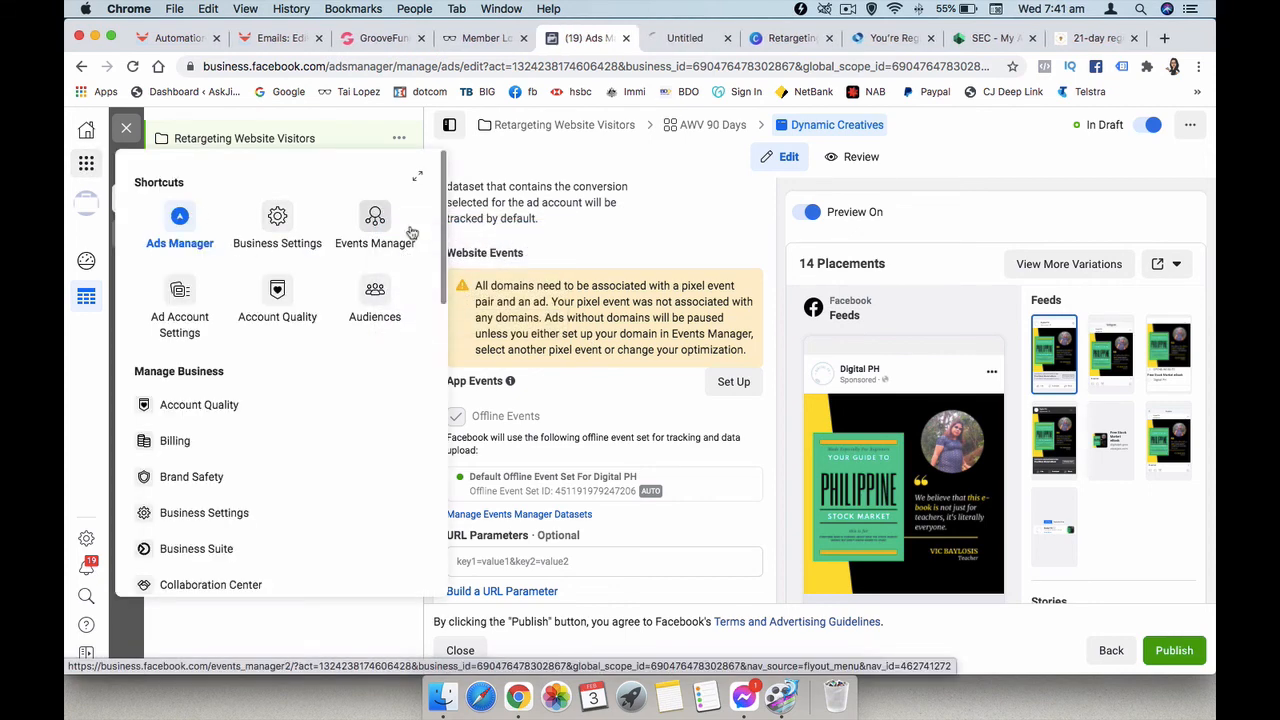
click(684, 38)
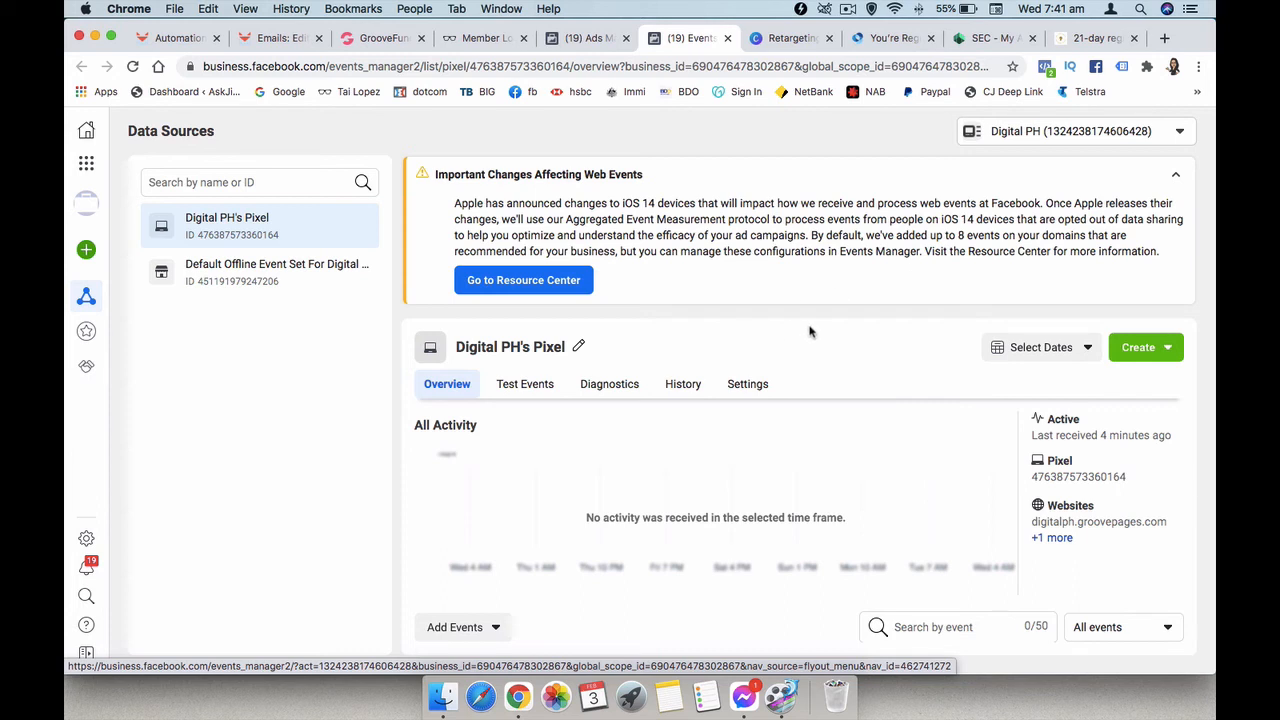
- Check the diagnostics of Digital PH's Pixel for active and ignored issues
click(603, 391)
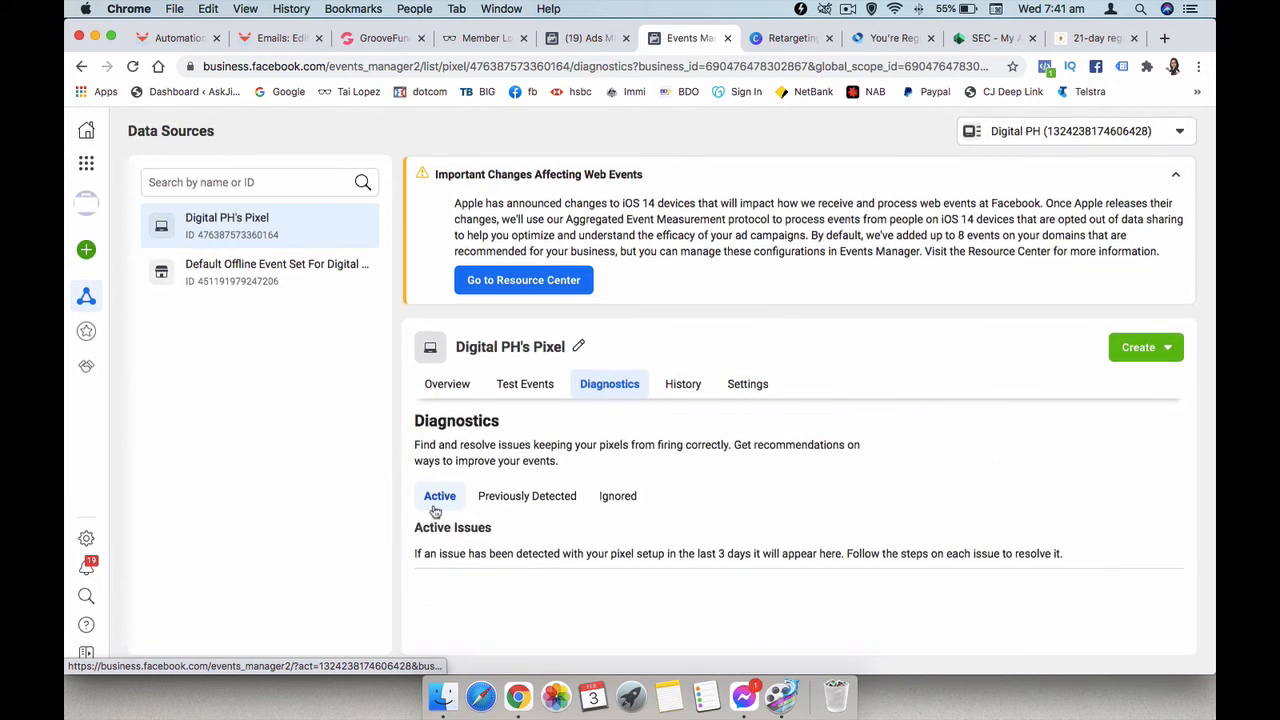
scroll(598, 549, down, 2)
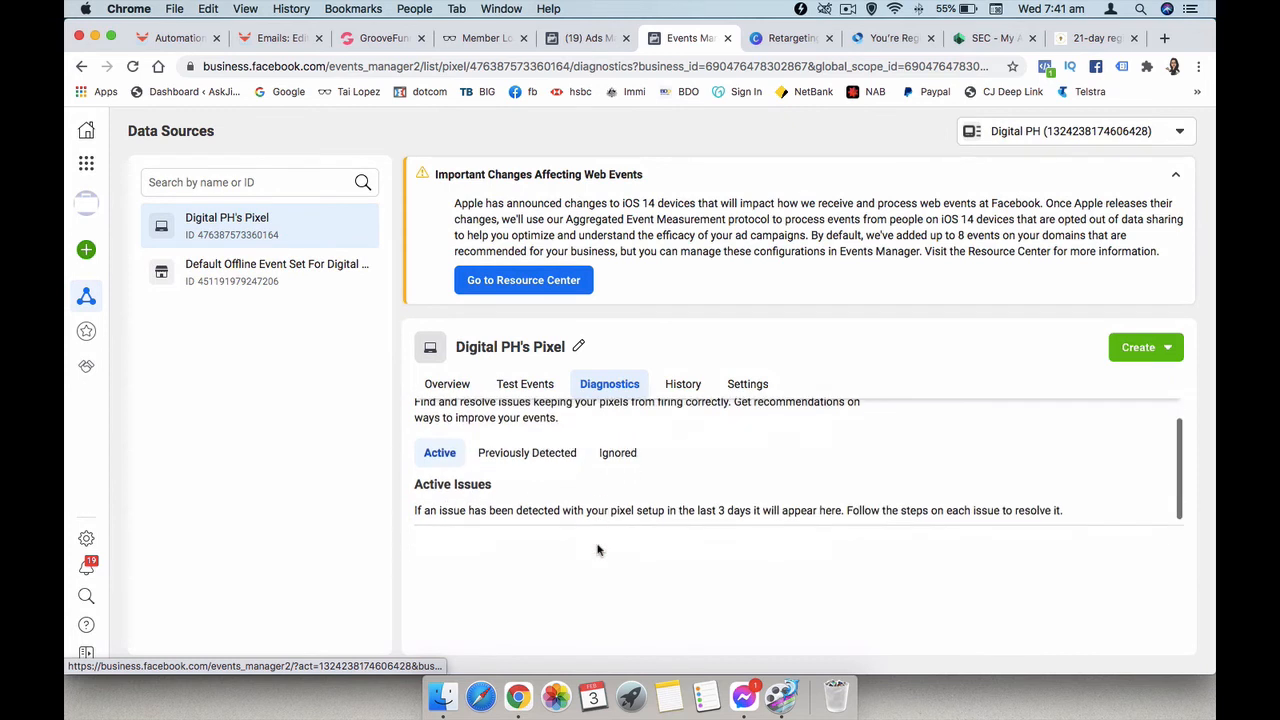
scroll(598, 549, down, 5)
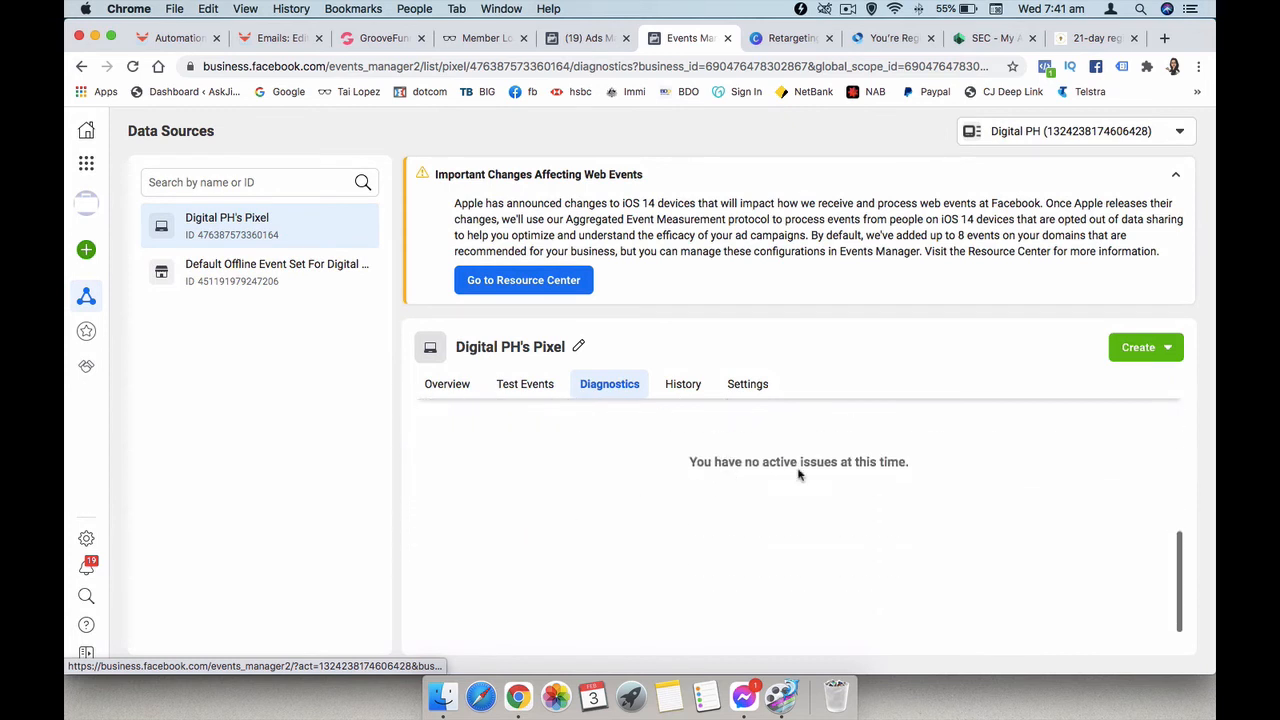
scroll(905, 481, up, 3)
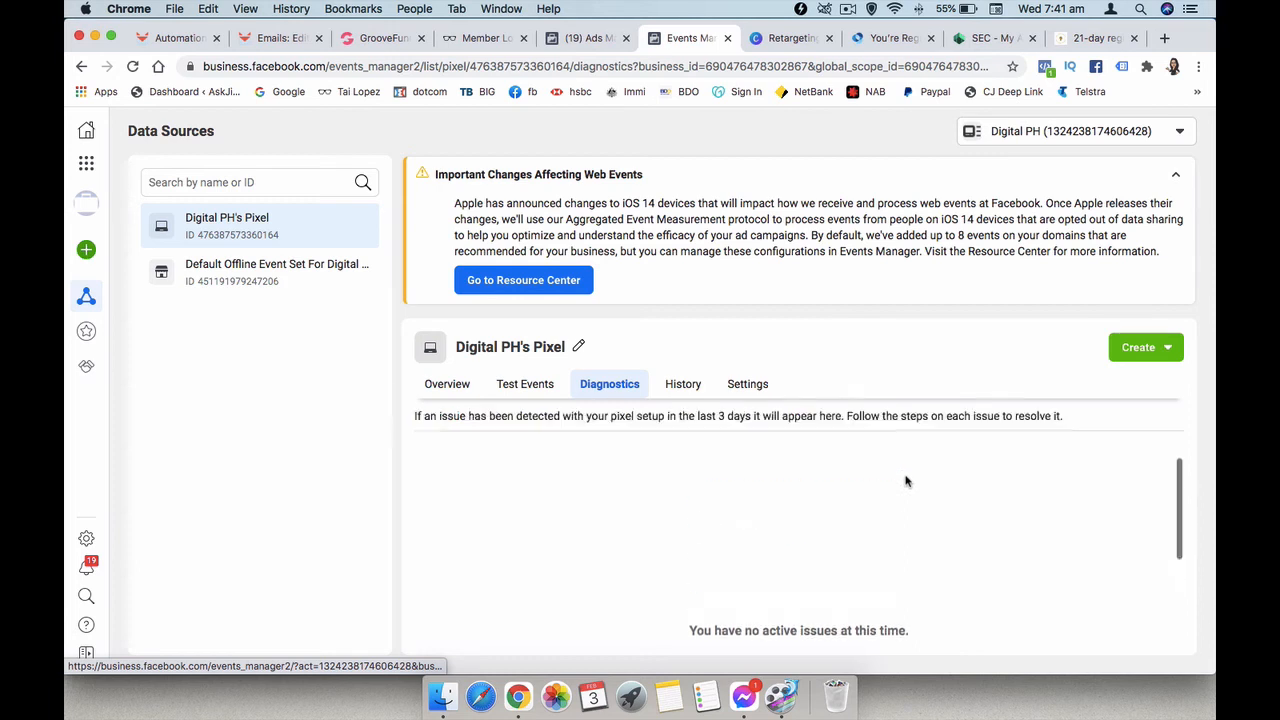
scroll(905, 481, up, 3)
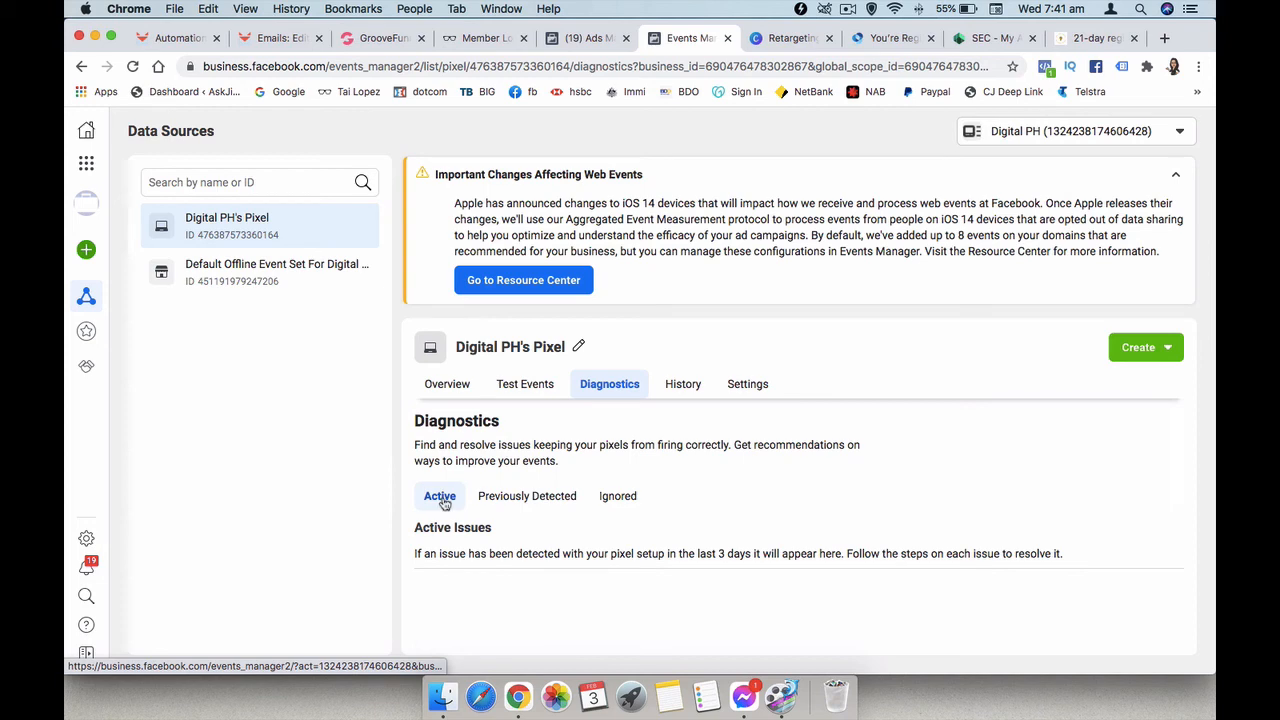
click(617, 496)
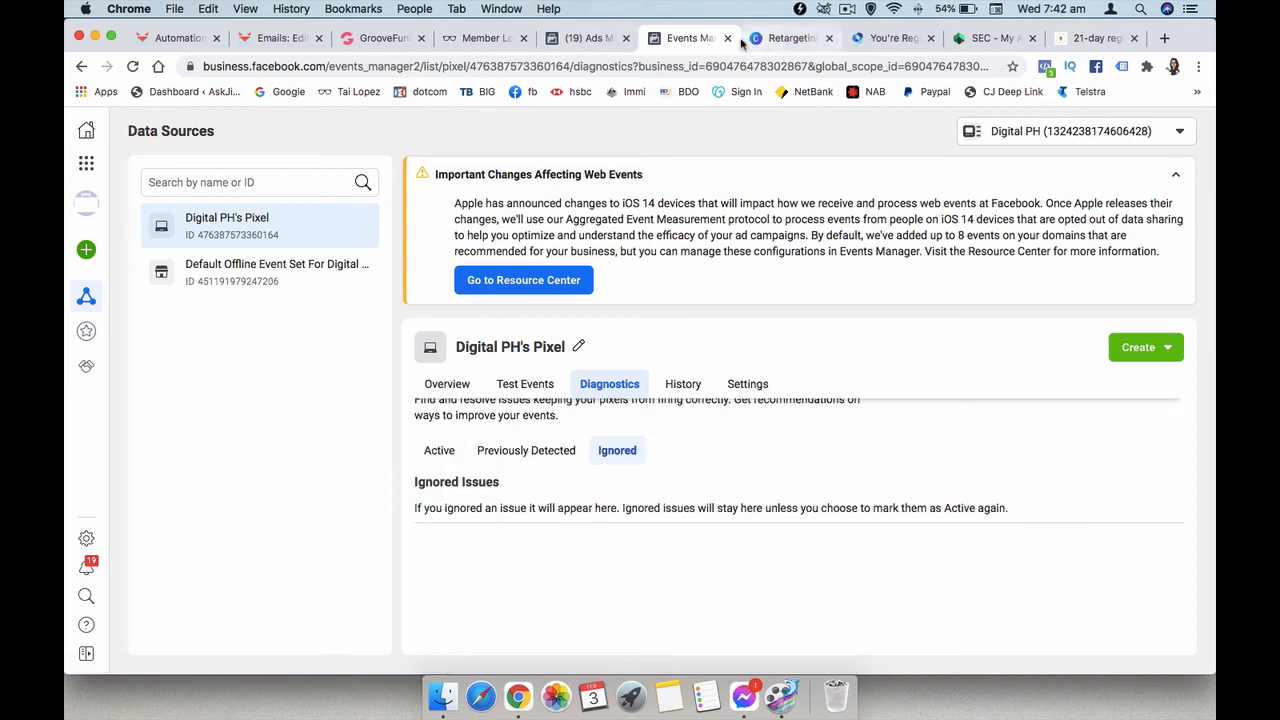
- Return to the Dynamic Creatives ad draft and enter "Download your copy now!" as its primary text
click(590, 38)
scroll(666, 452, up, 3)
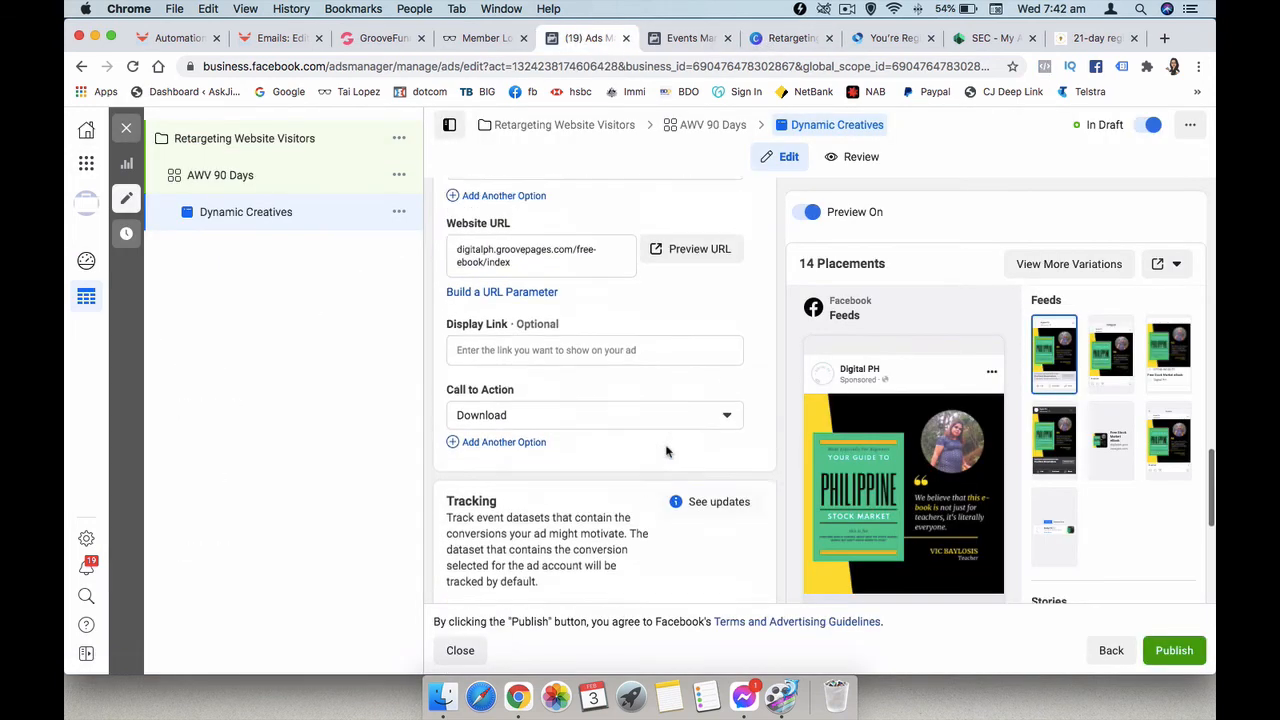
scroll(666, 452, up, 2)
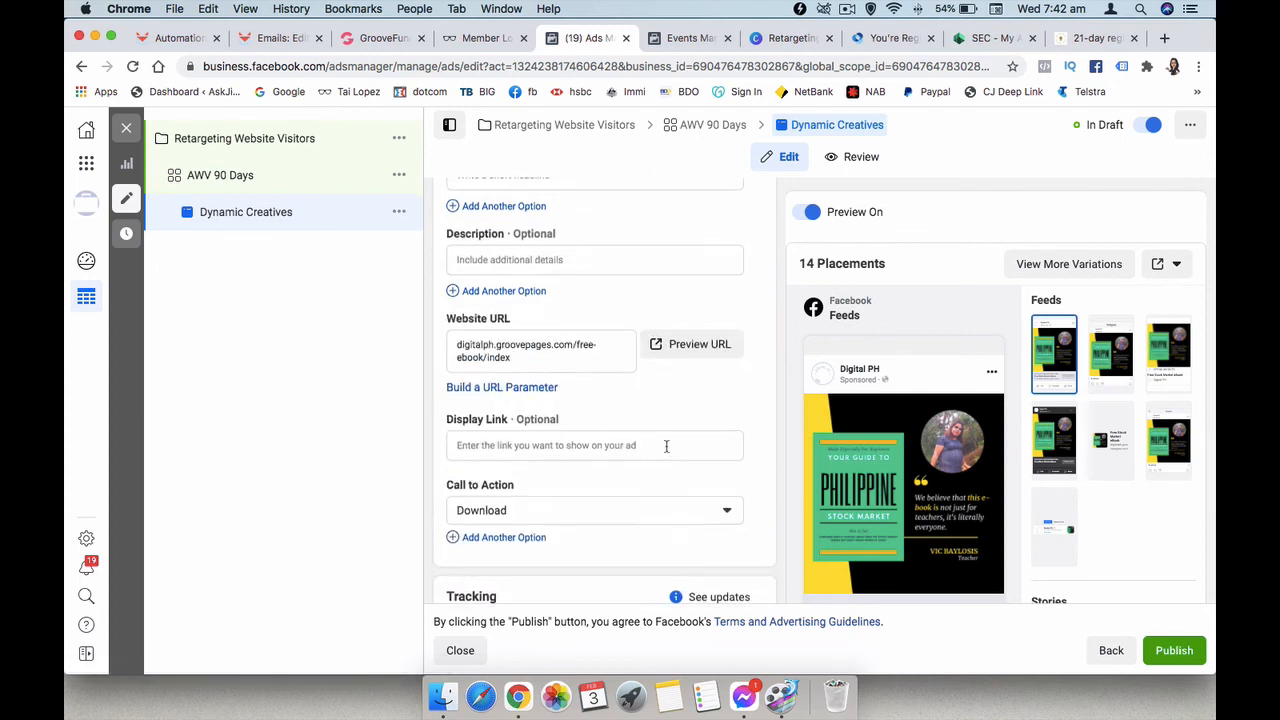
scroll(666, 446, down, 5)
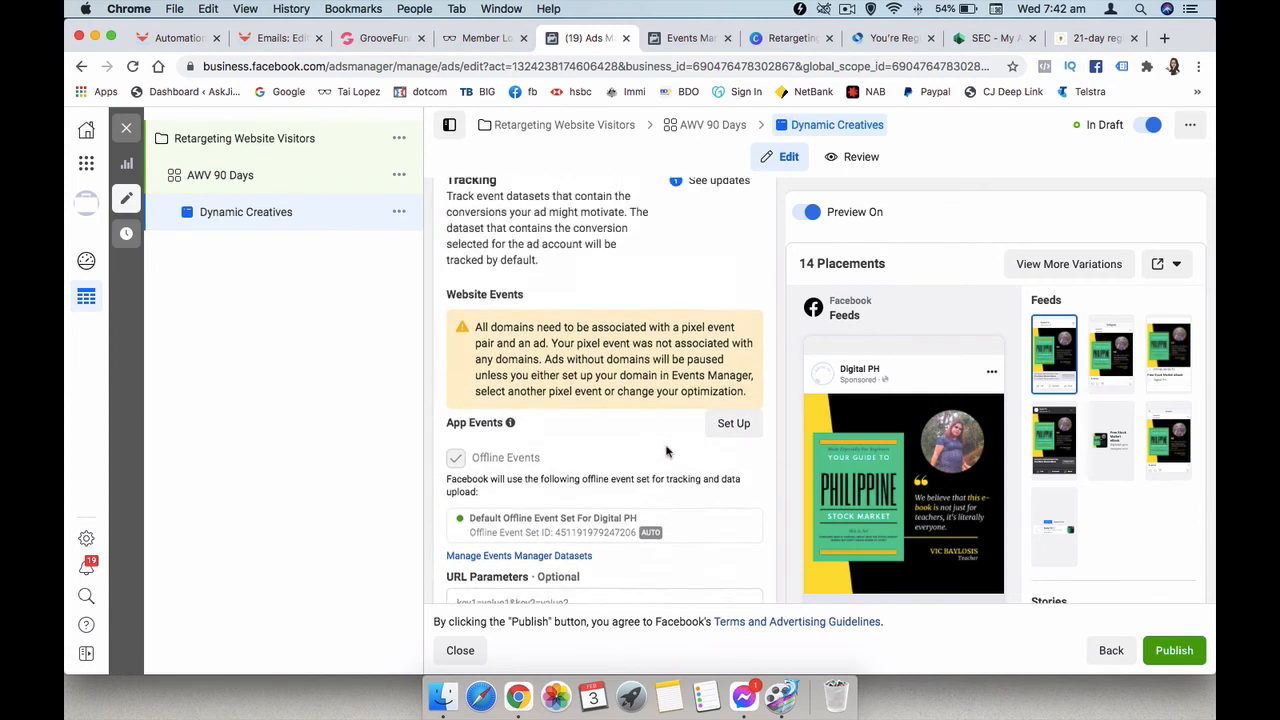
scroll(666, 452, up, 6)
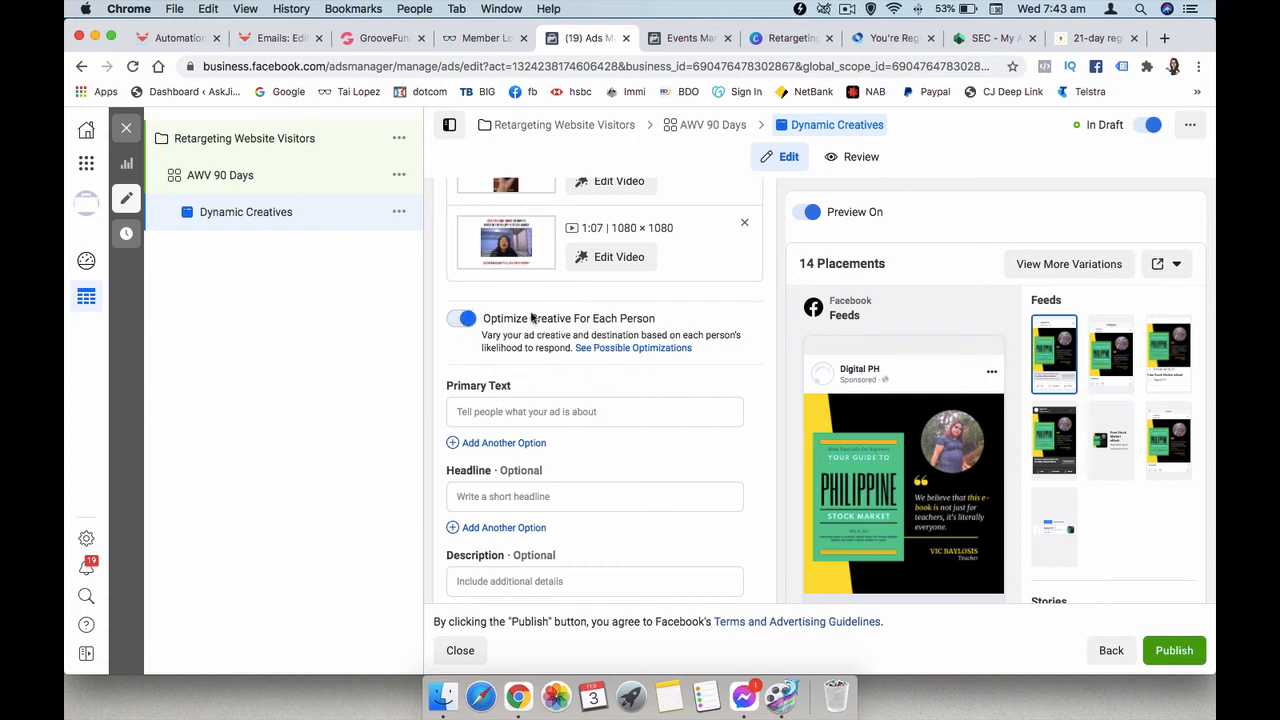
click(559, 413)
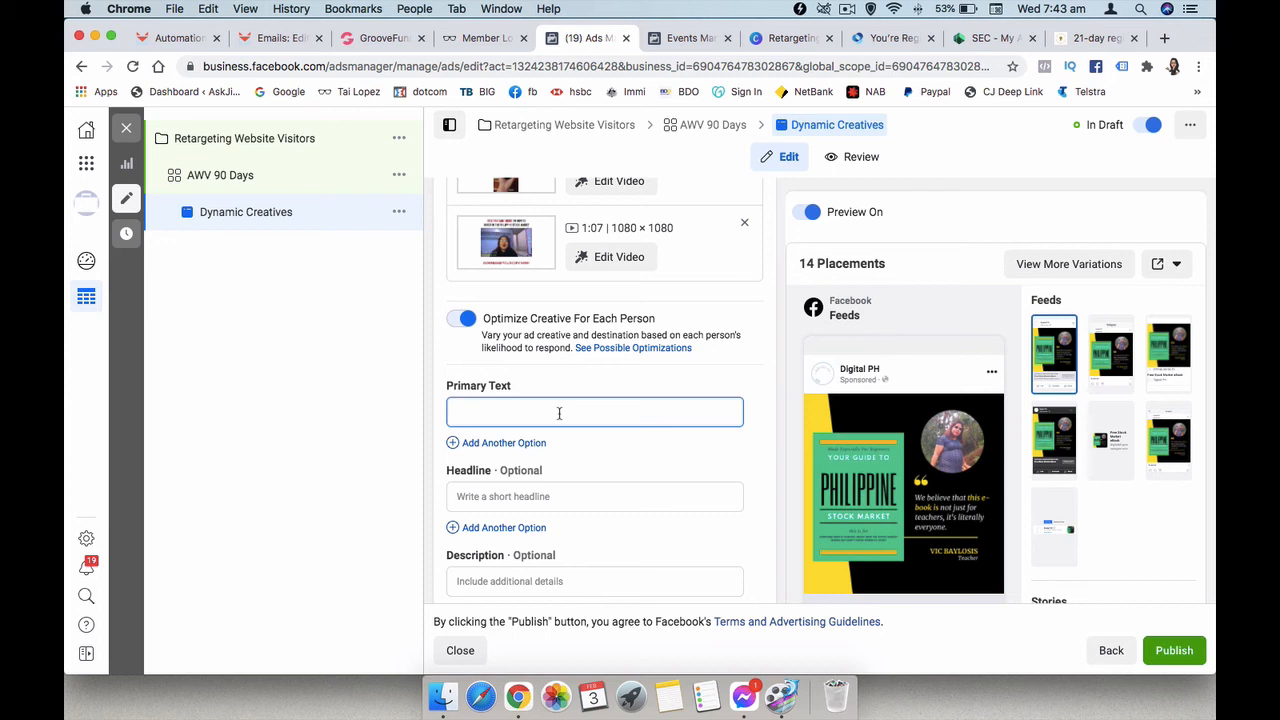
mouse_move(522, 444)
text(Download your copy now)
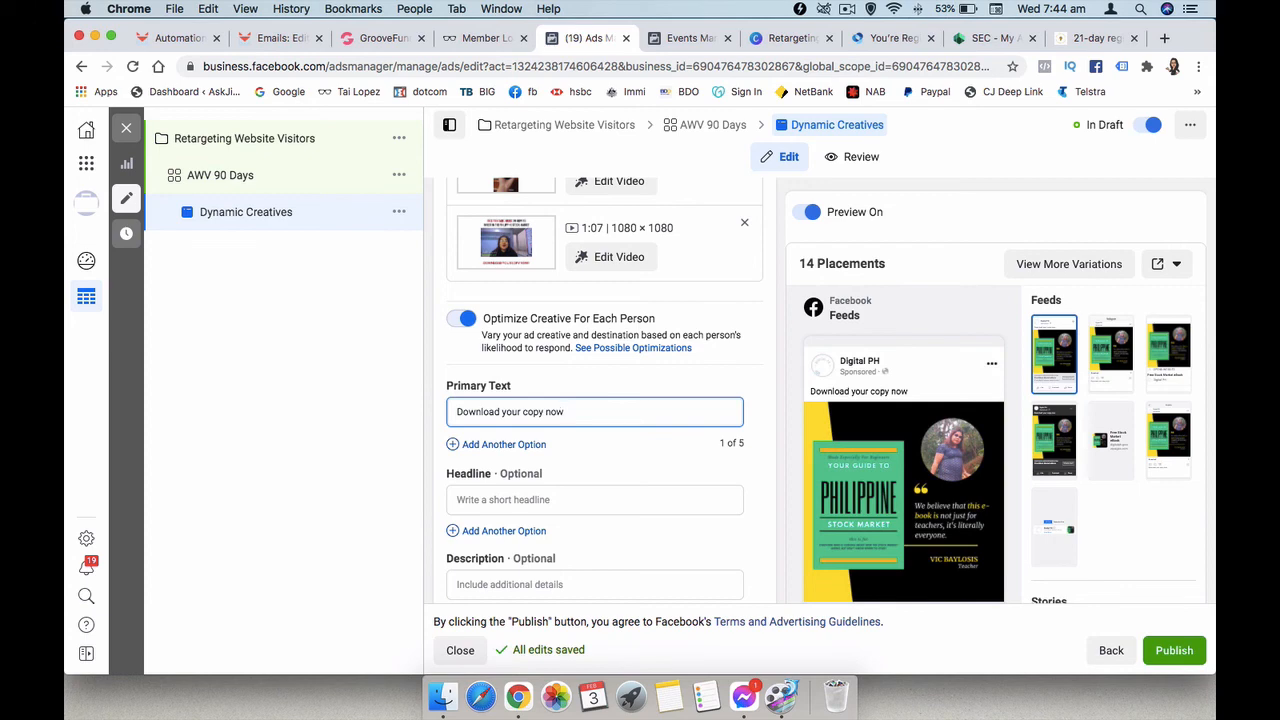
text(!)
- Add three lines to the primary text, each starting with a check mark emoji: "Learn", "Discover" and "Enjoy"
key(Return)
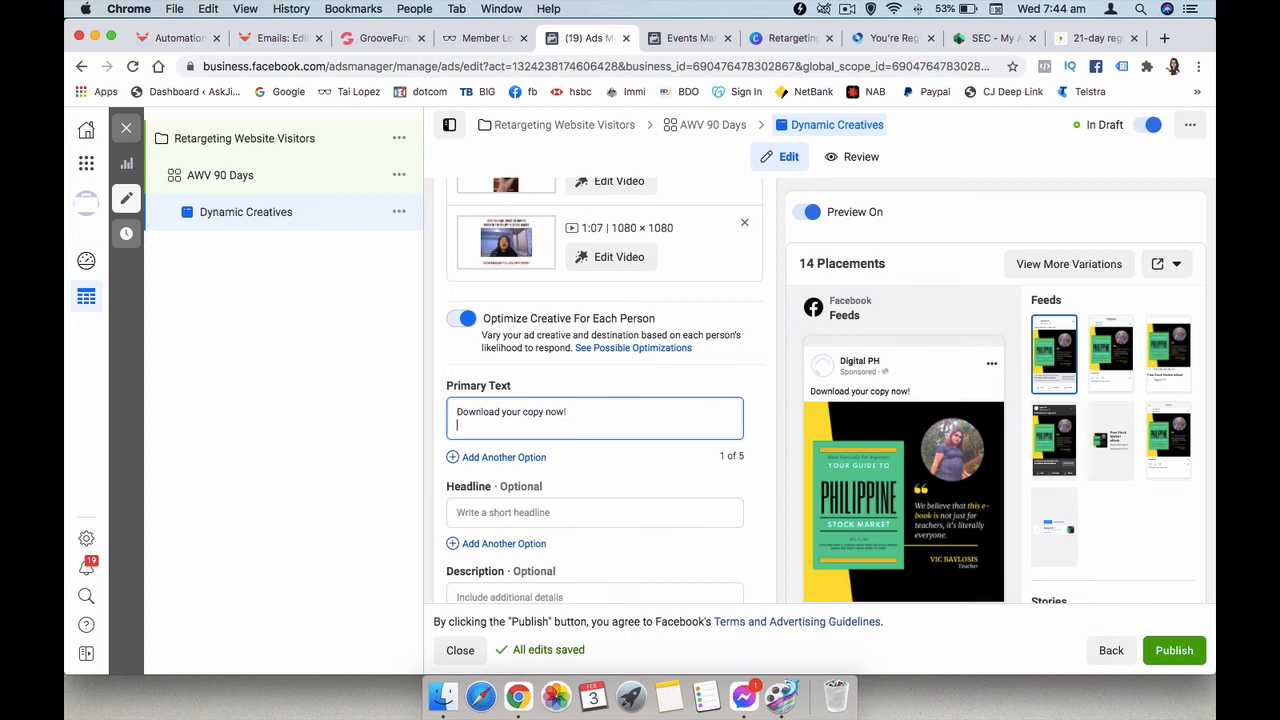
key(ctrl+super+space)
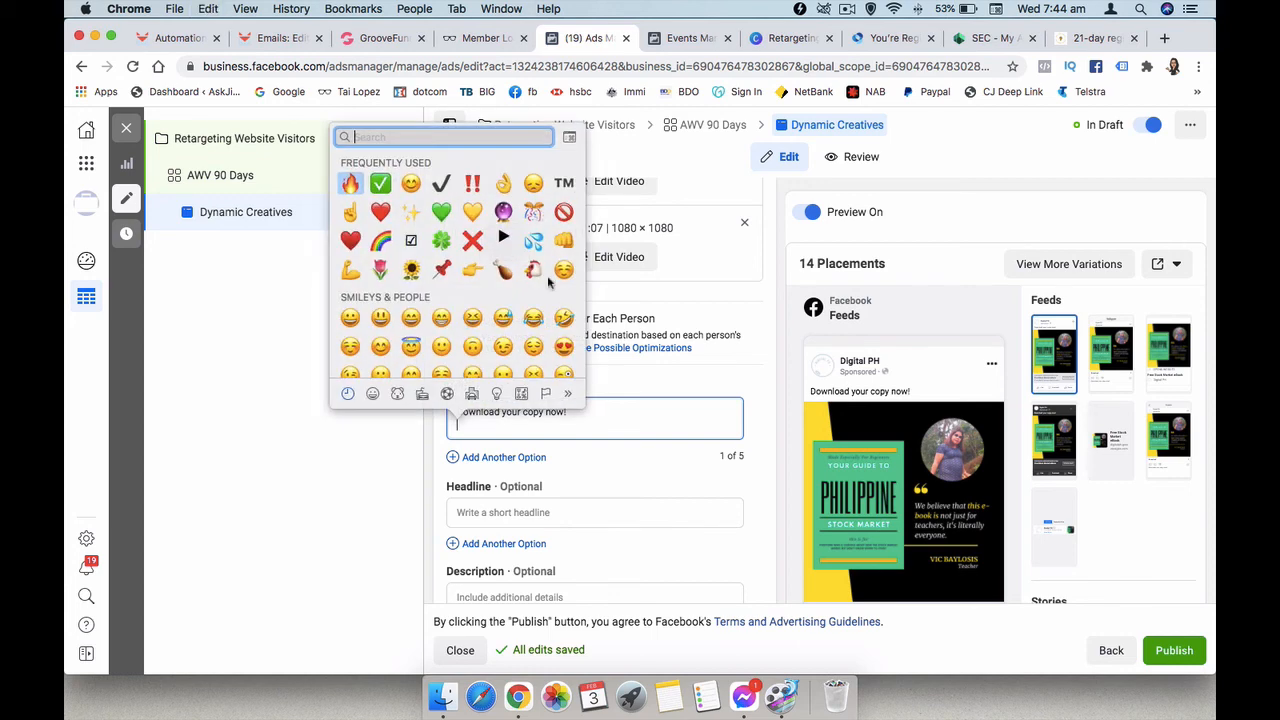
click(441, 184)
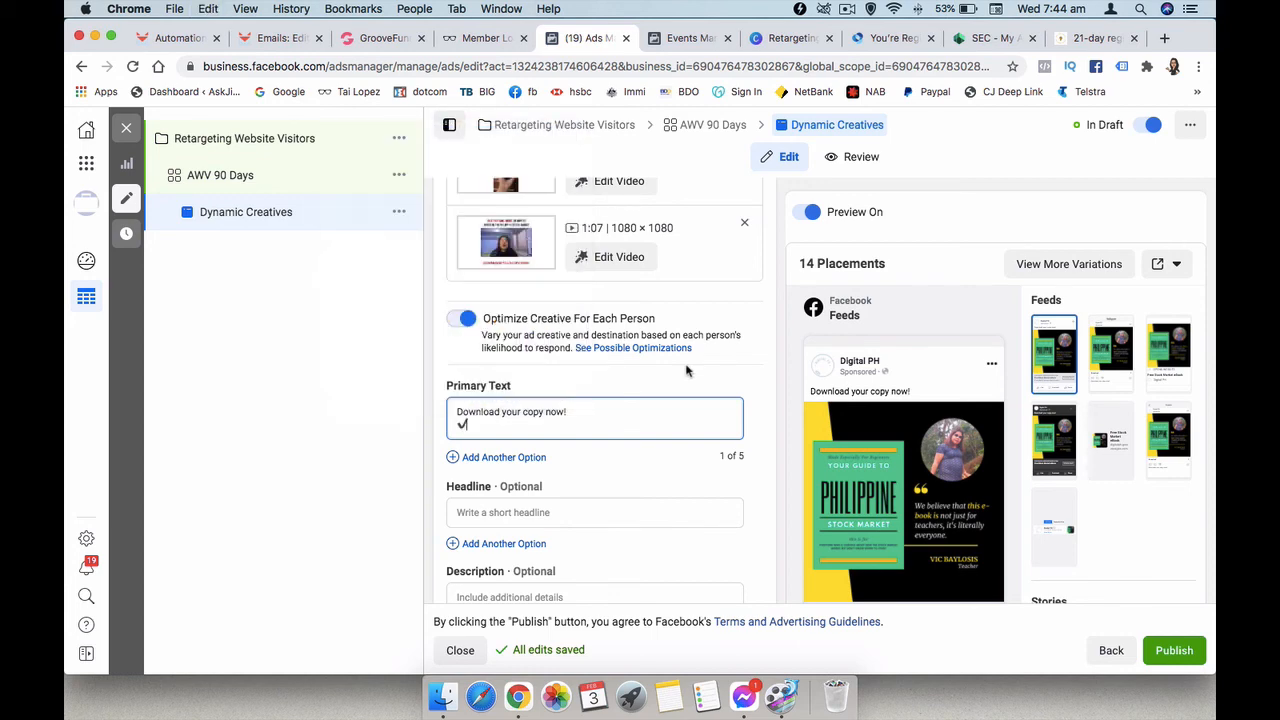
text(Learn)
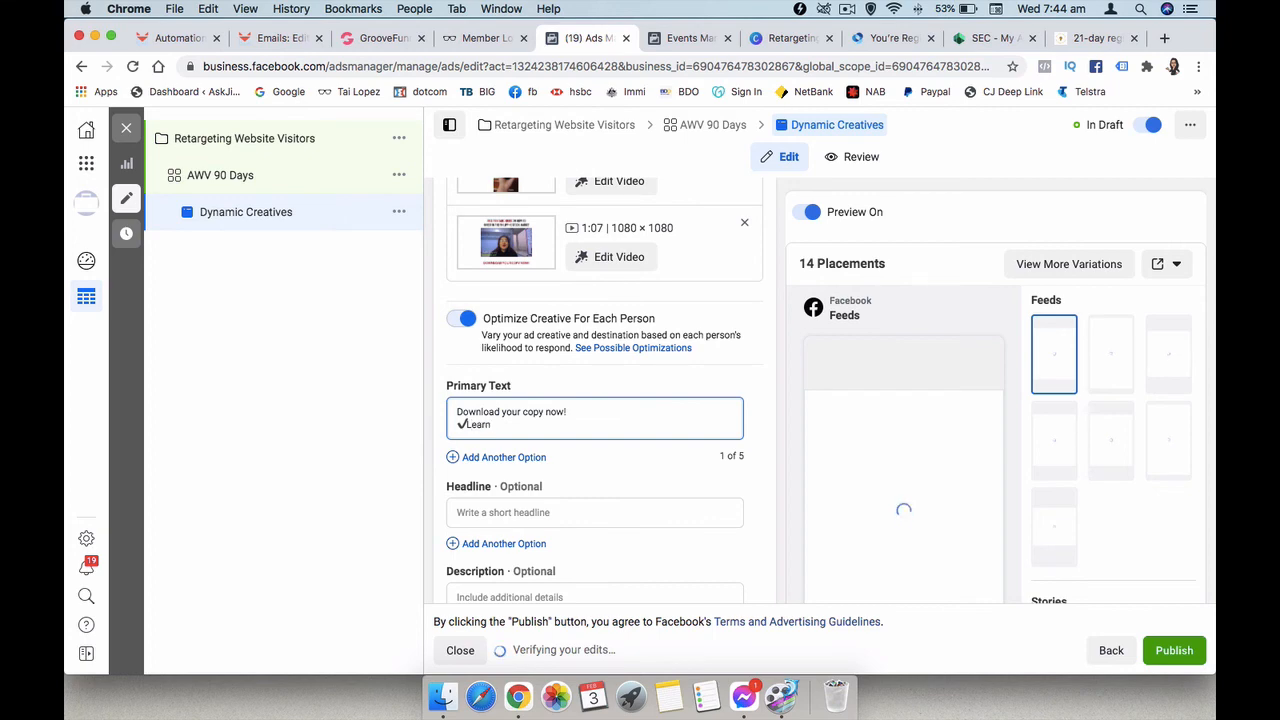
key(Return)
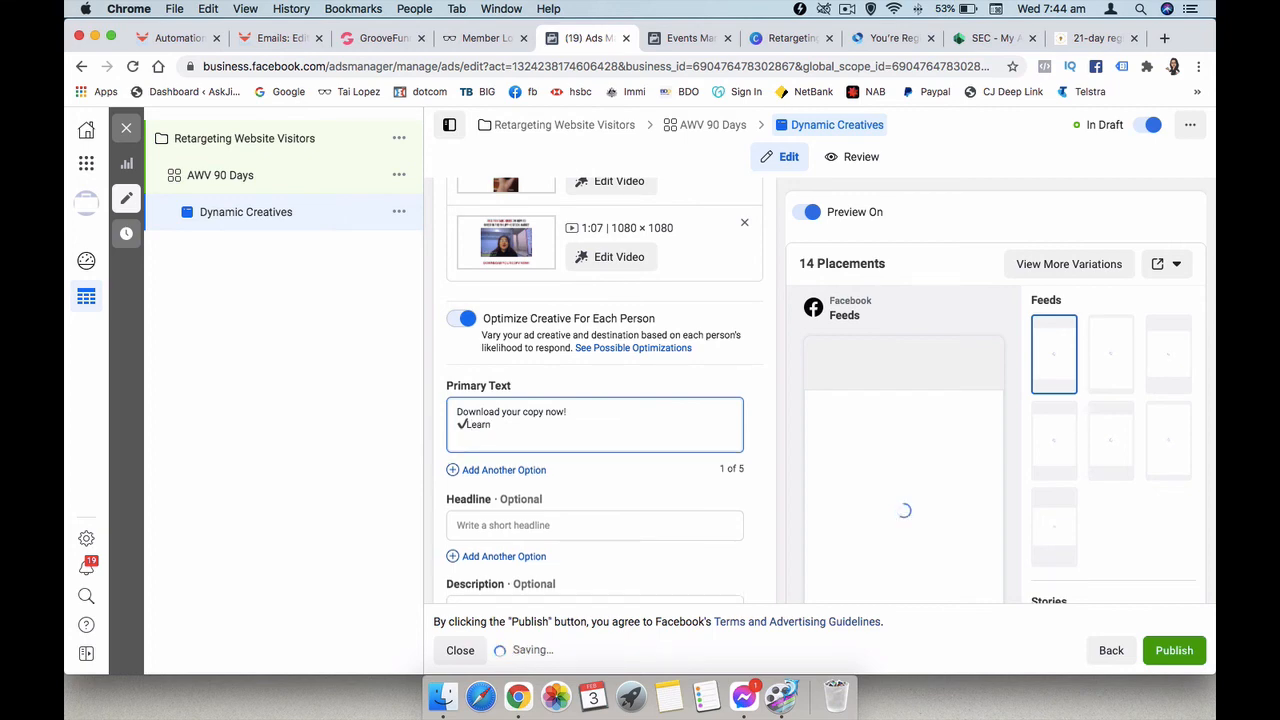
key(ctrl+super+space)
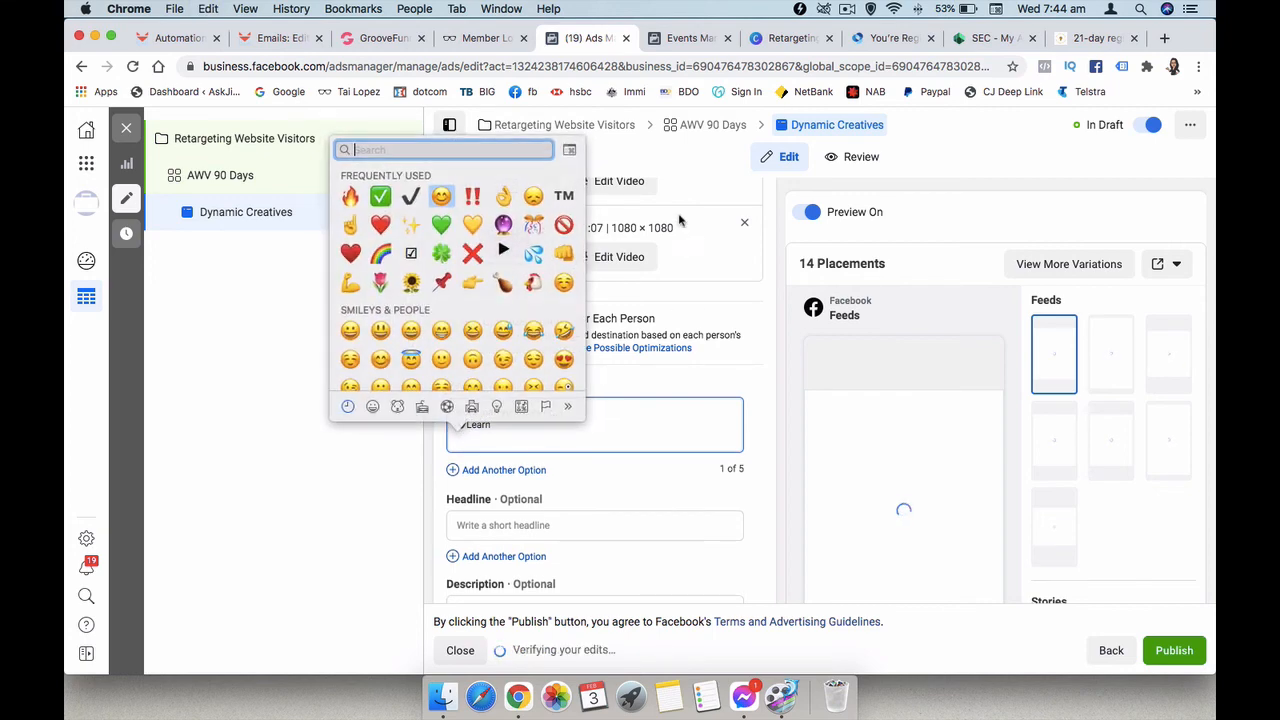
click(413, 196)
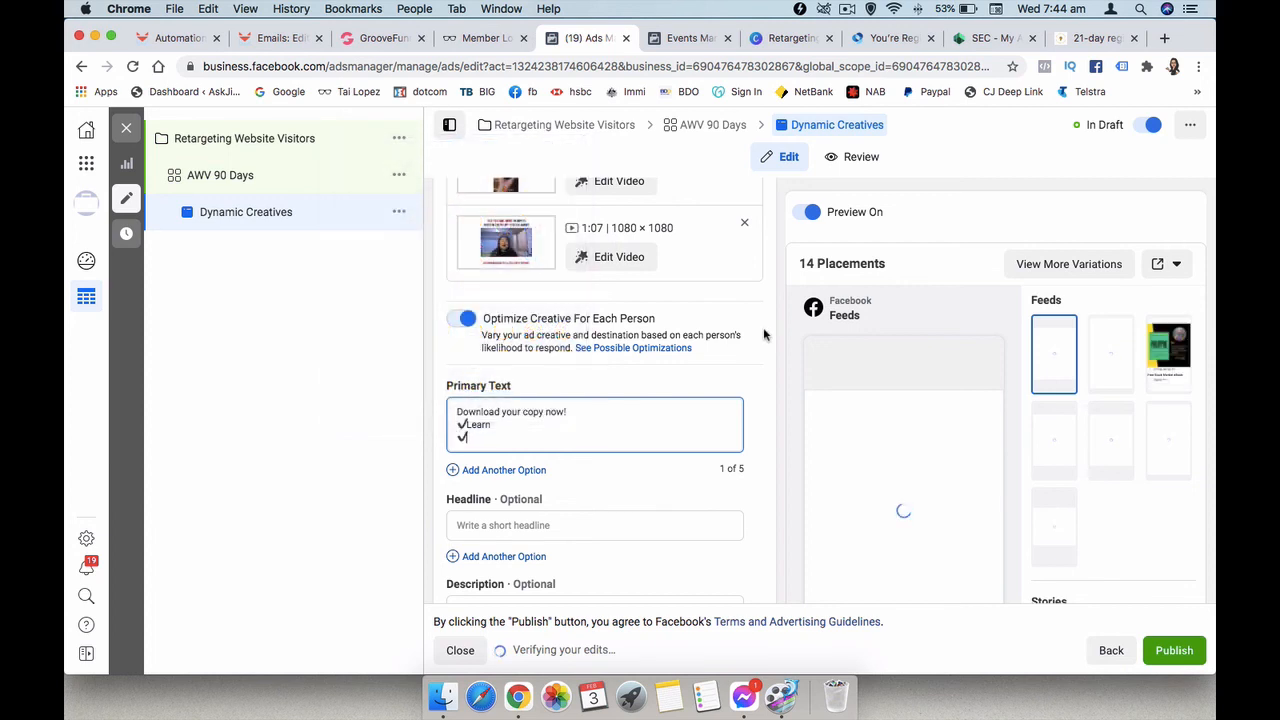
text(Discover)
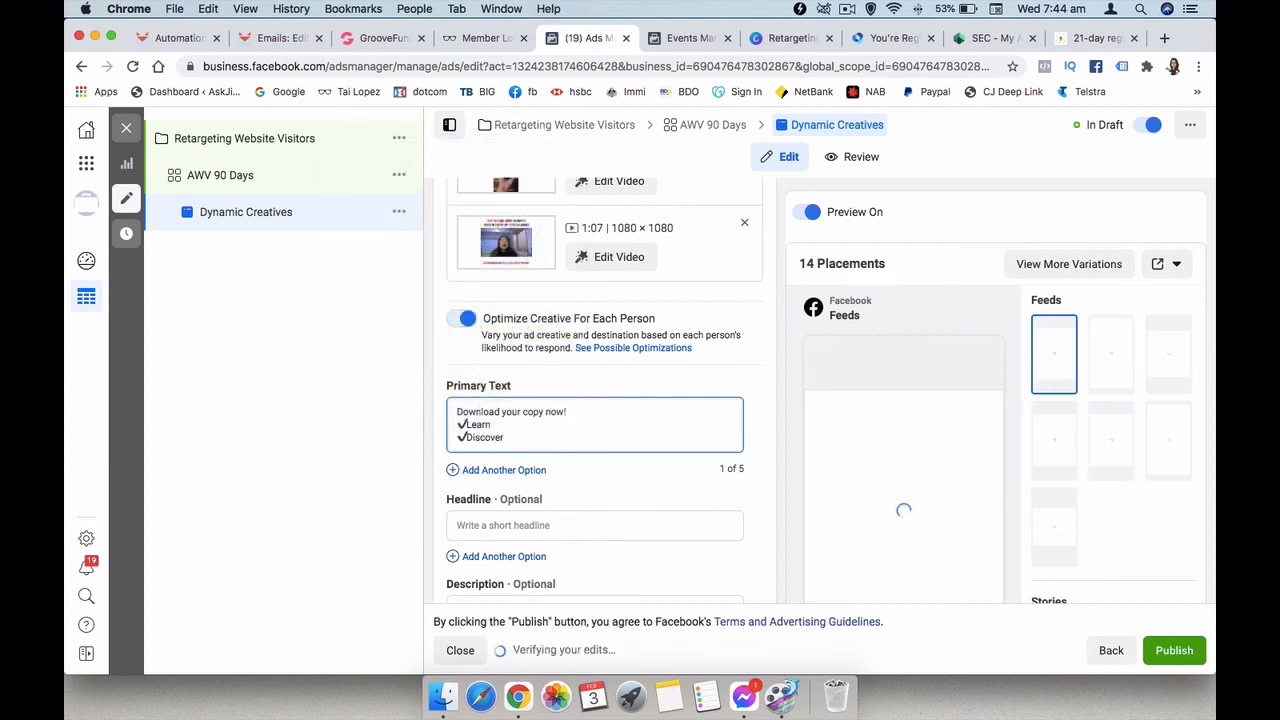
key(Return)
key(ctrl+super+space)
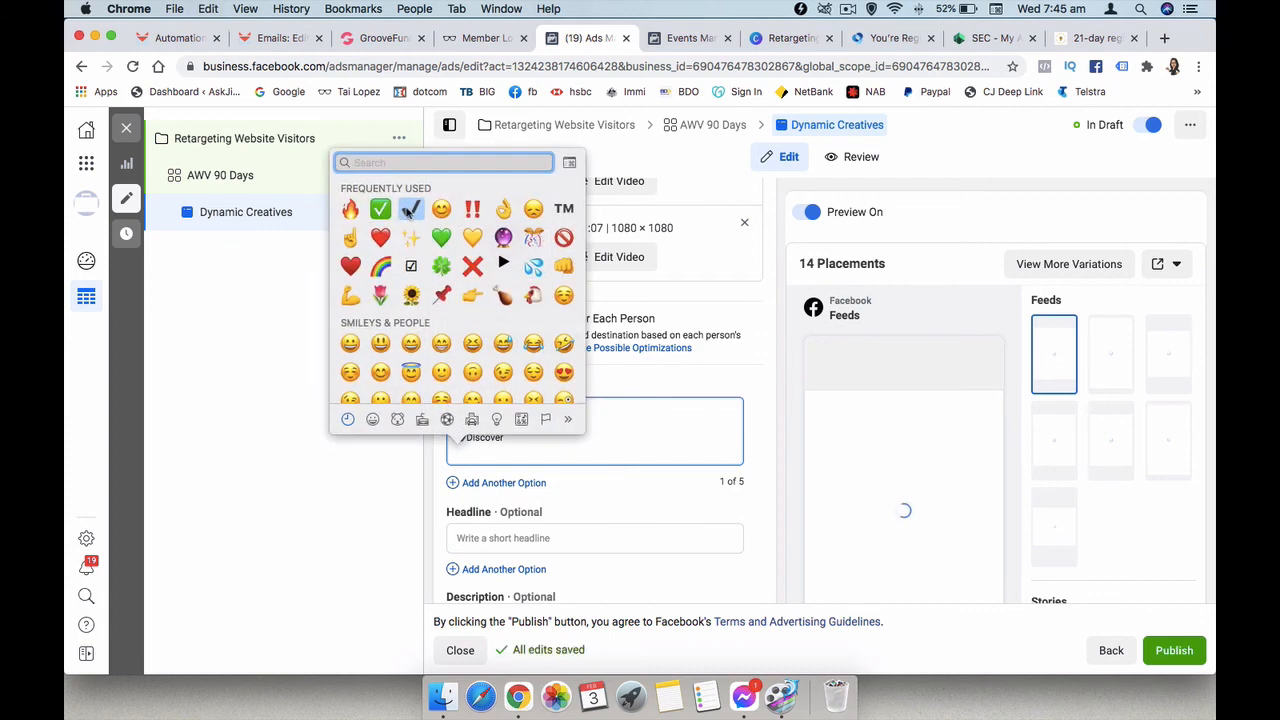
click(410, 210)
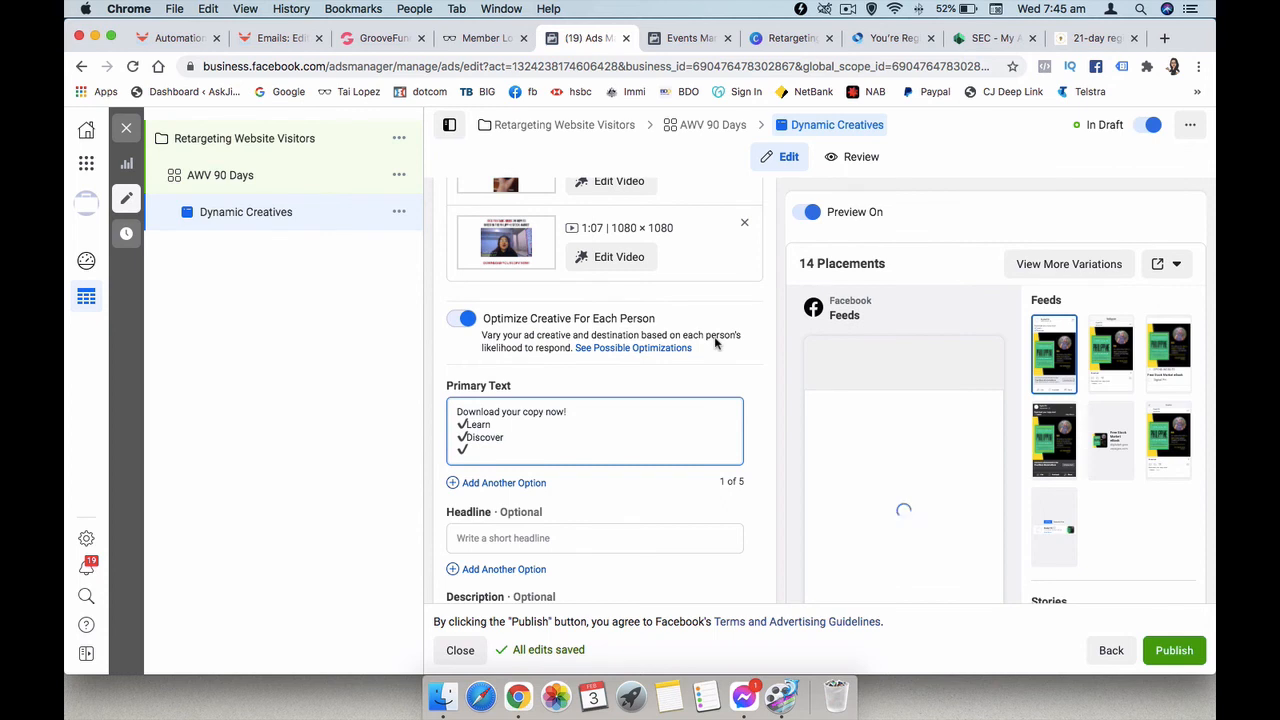
text(Enjoy)
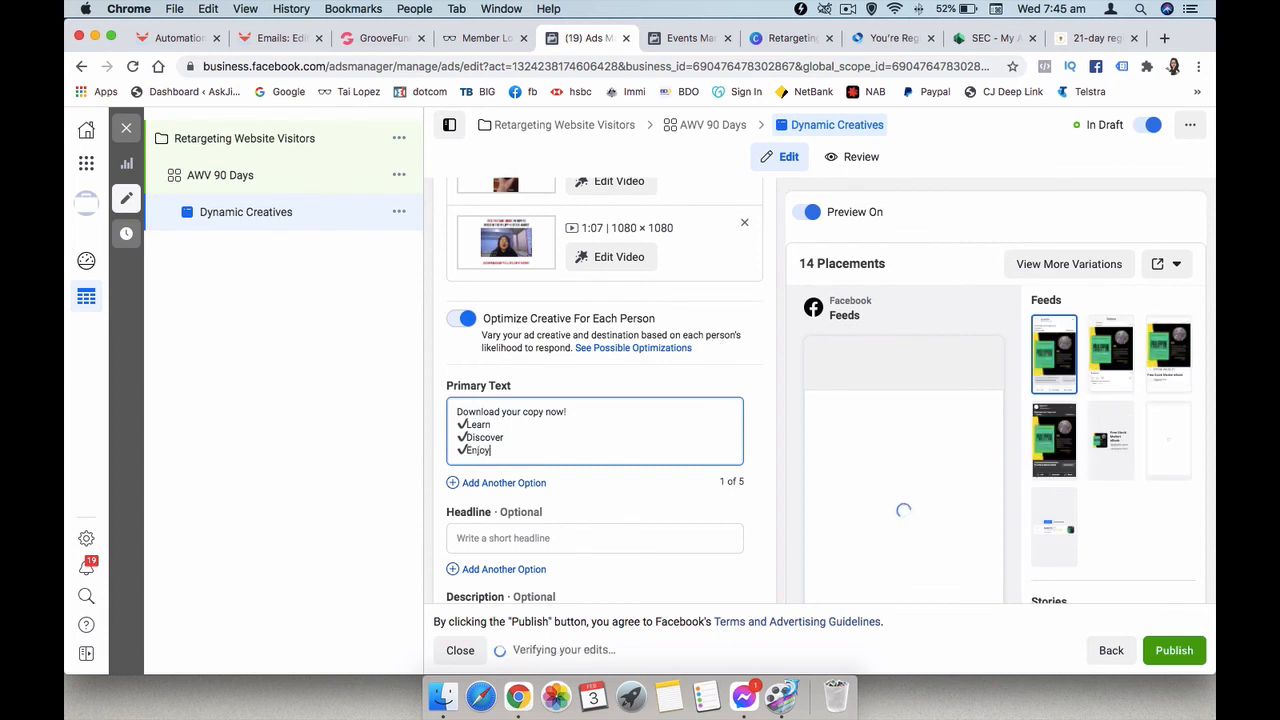
- Finish the primary text with the placeholder lines "CTA" and "Link"
key(Return)
text(CTA)
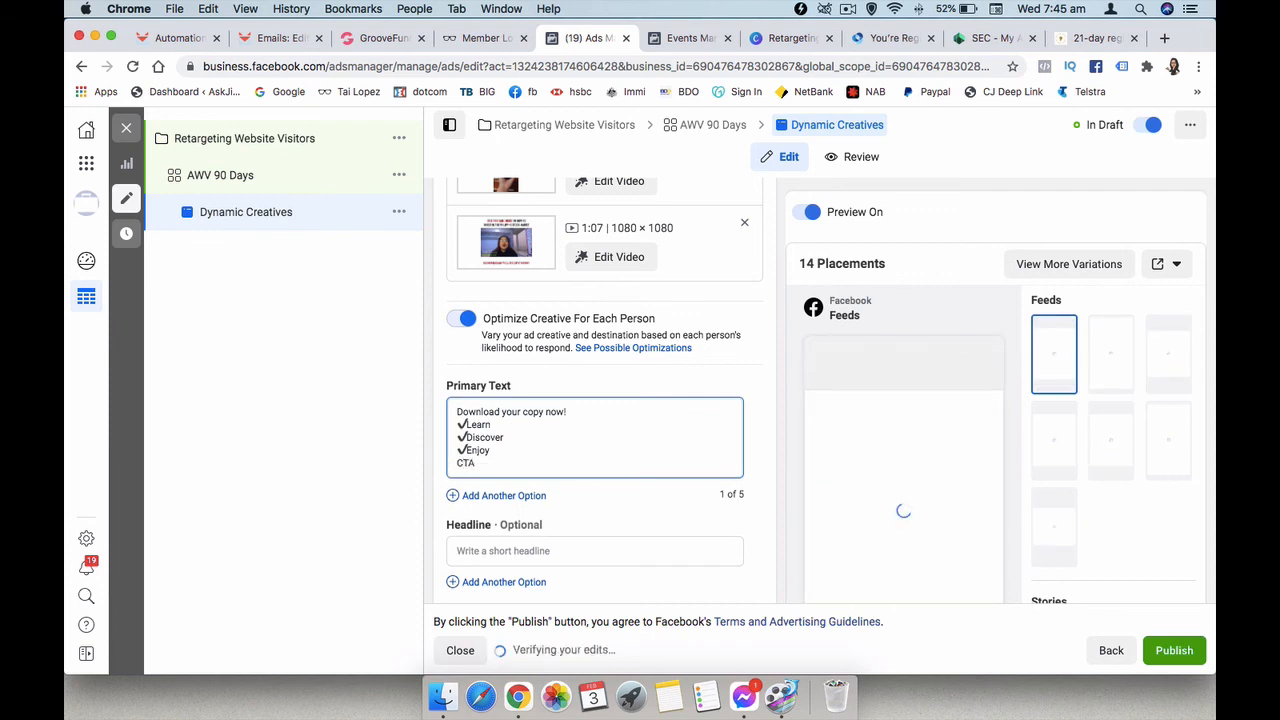
key(Return)
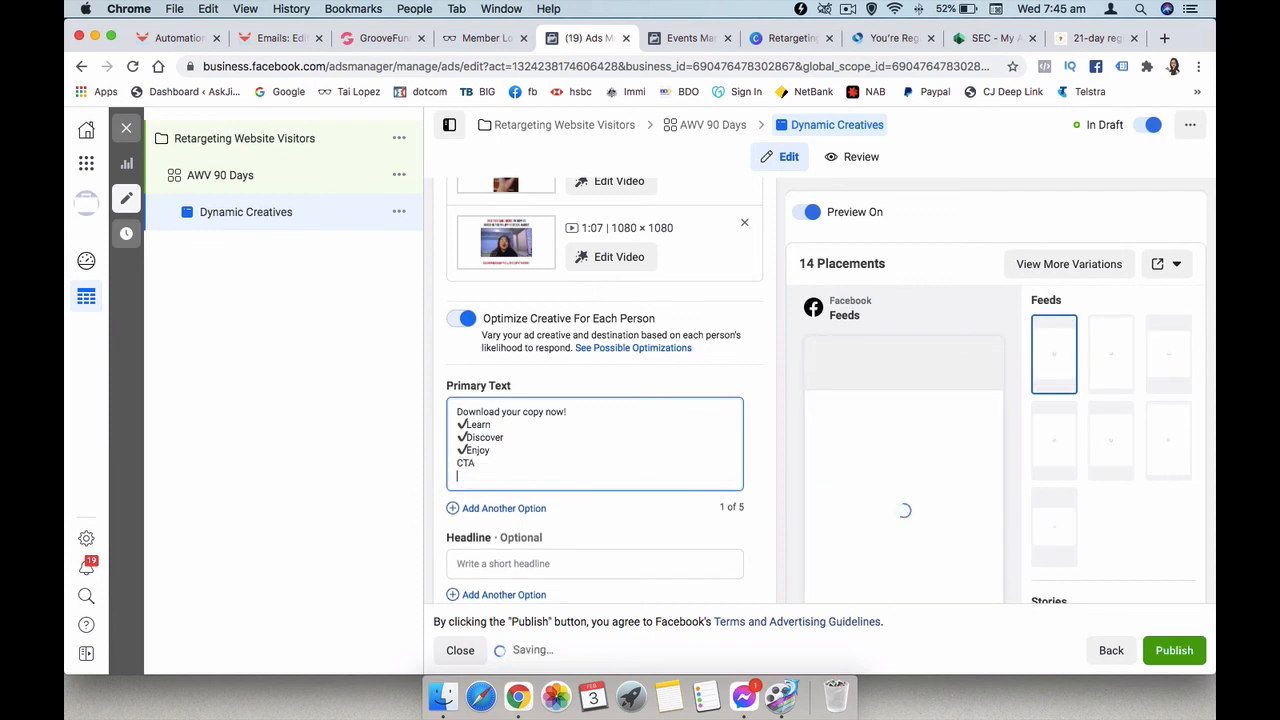
text(Link)
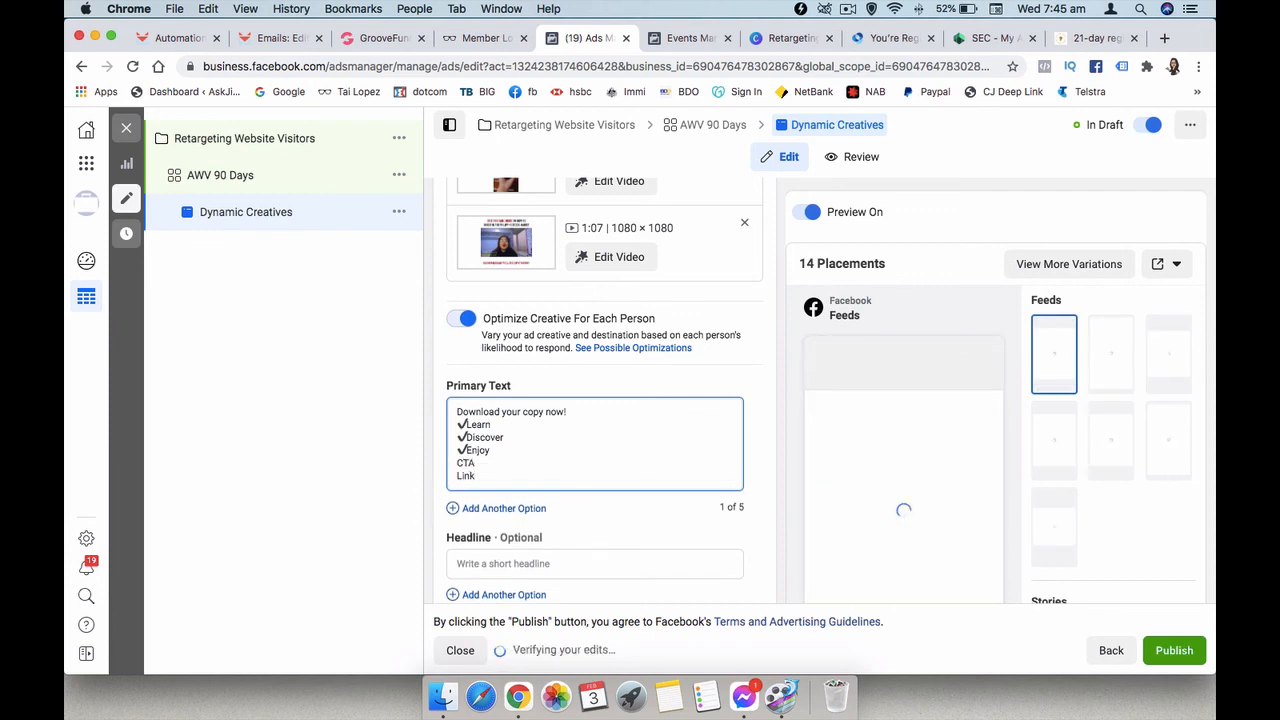
scroll(680, 414, down, 3)
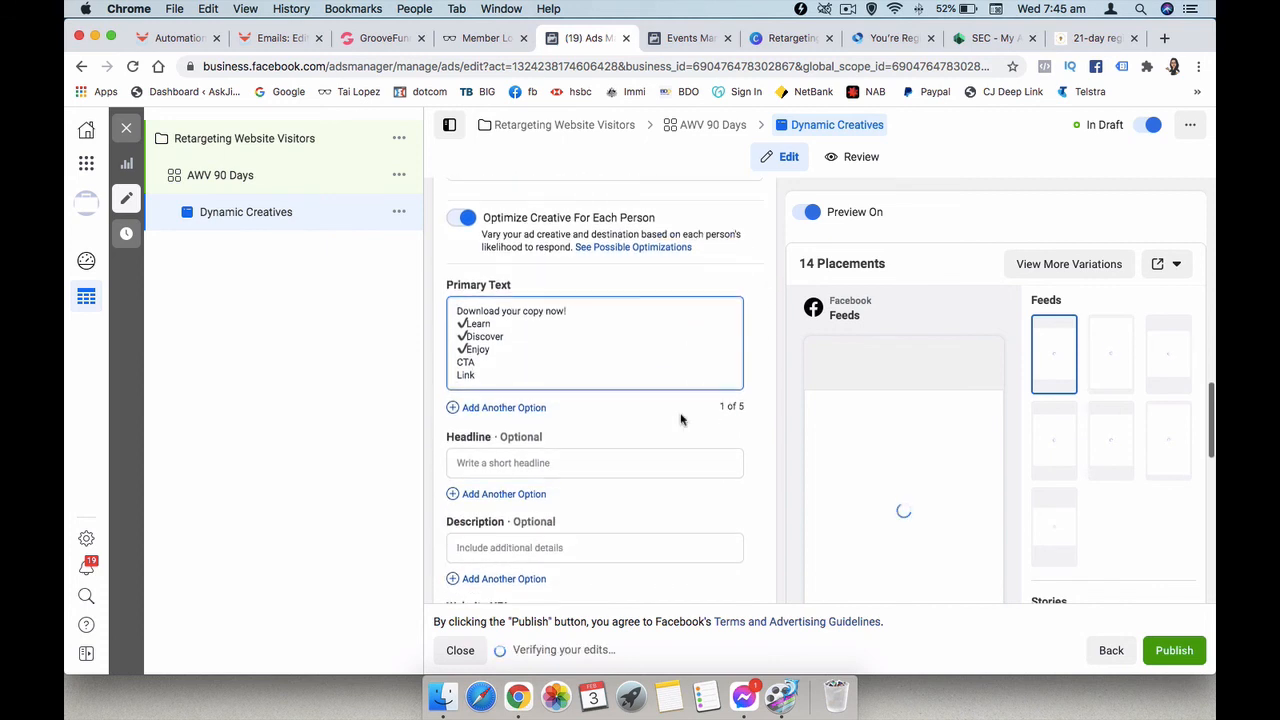
- Add a second primary text option containing a copy of the full first primary text
drag(504, 368, 455, 313)
key(super+c)
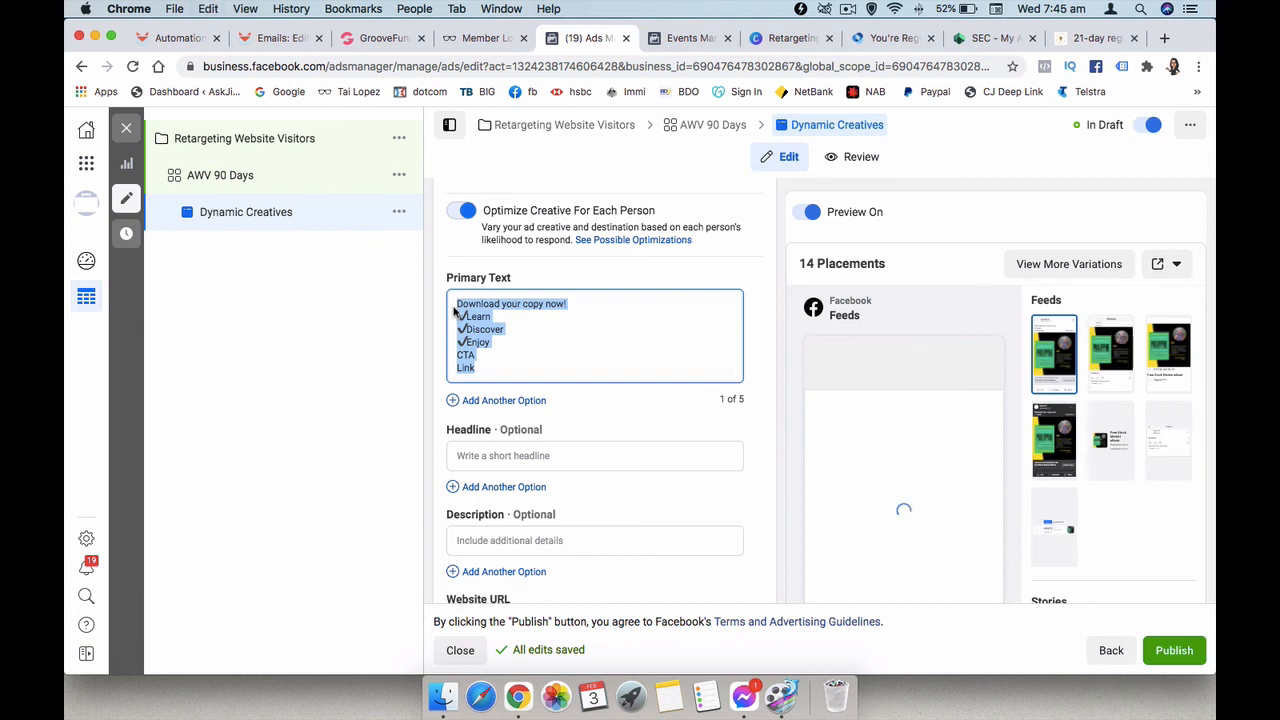
click(500, 403)
click(557, 407)
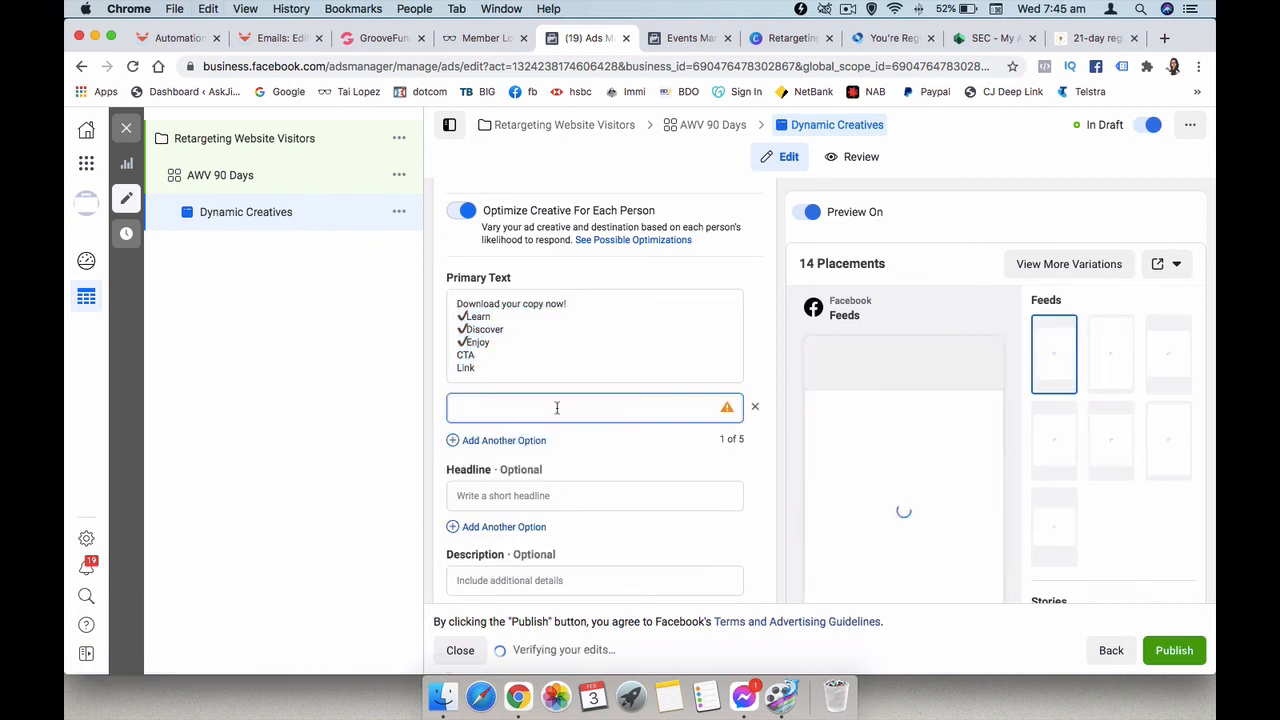
key(super+v)
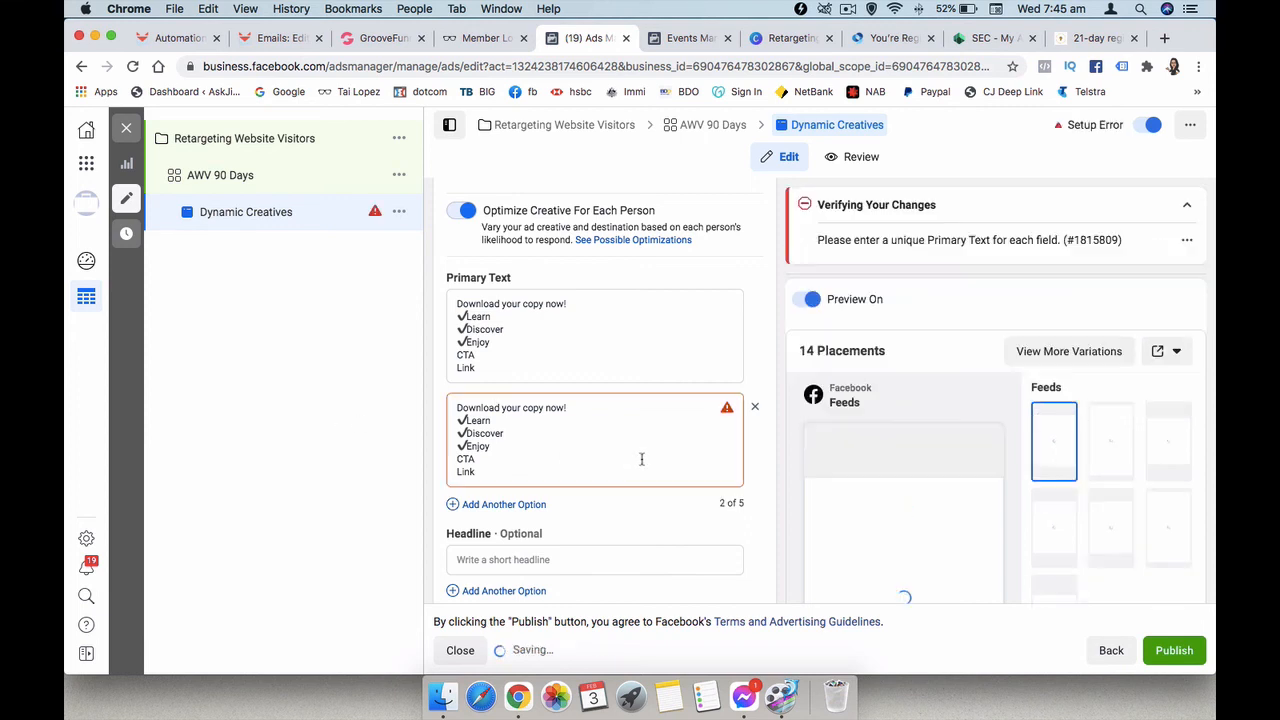
- Change the opening line of the second primary text option to "Grab your copy now!"
scroll(642, 459, down, 1)
drag(569, 325, 462, 317)
text(Grab)
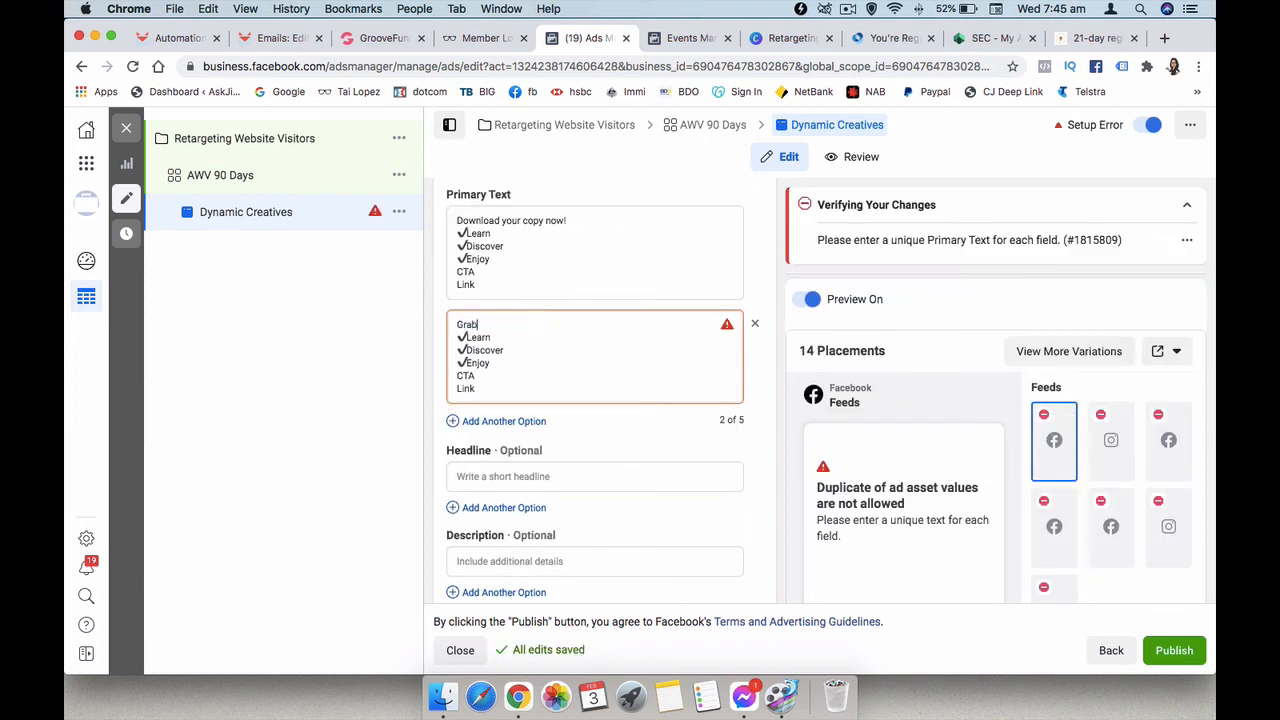
text( your copy now!)
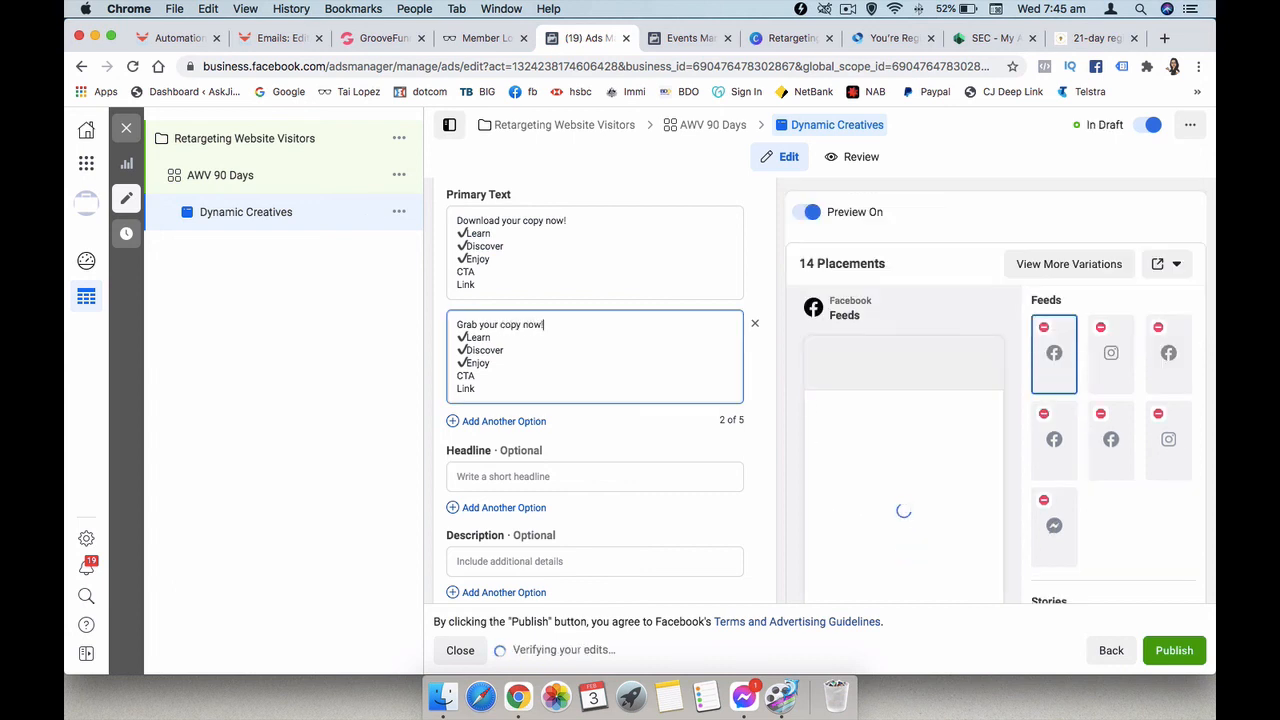
- Add a third primary text option with the copied "Download your copy now!" text
click(545, 424)
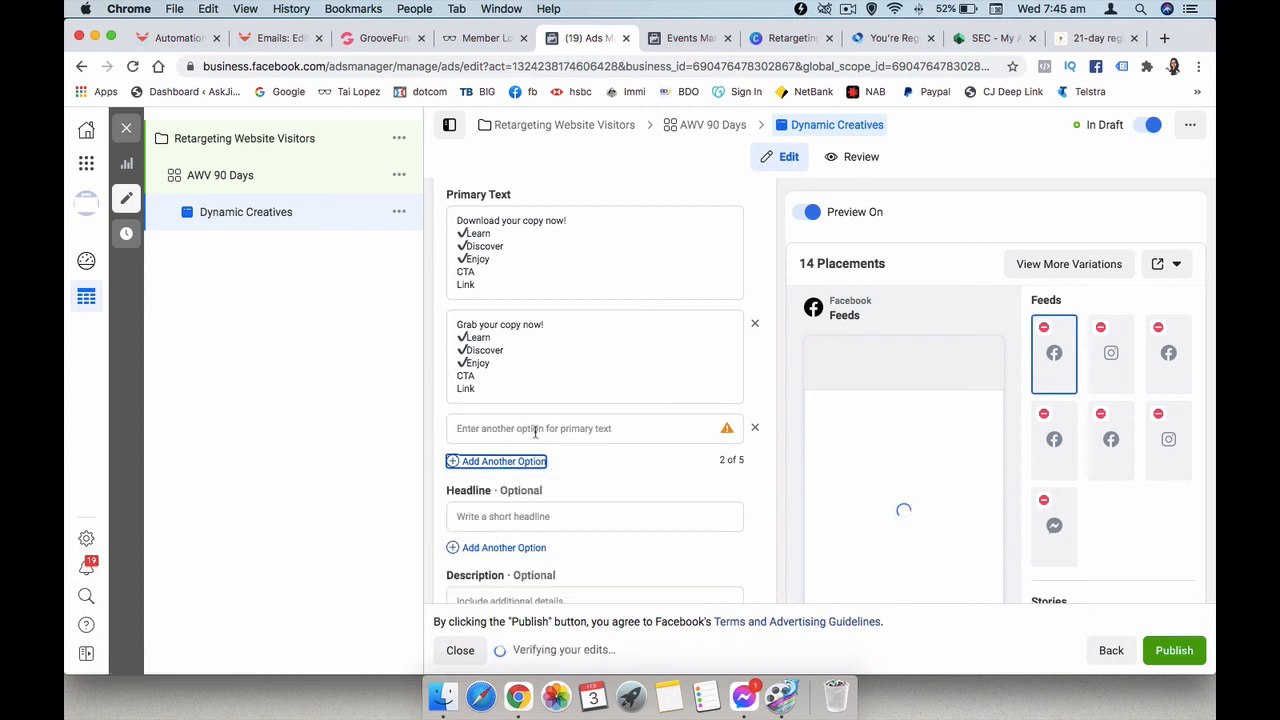
click(537, 430)
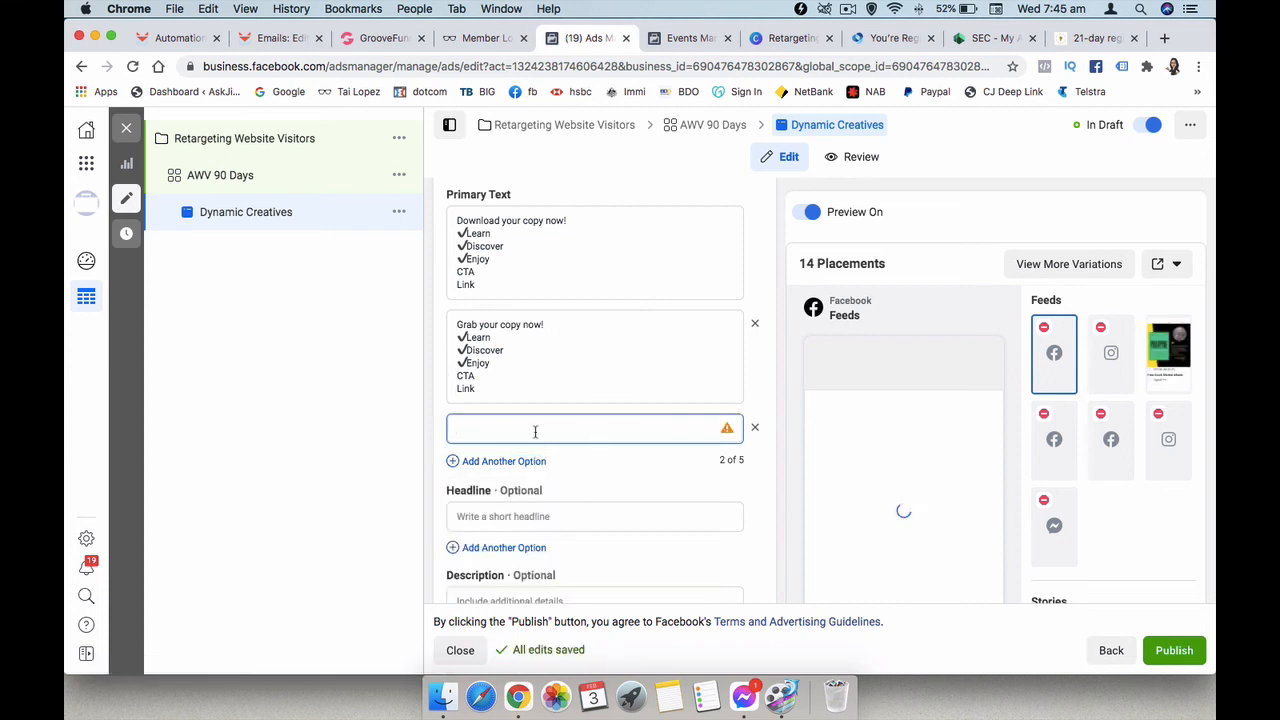
key(super+v)
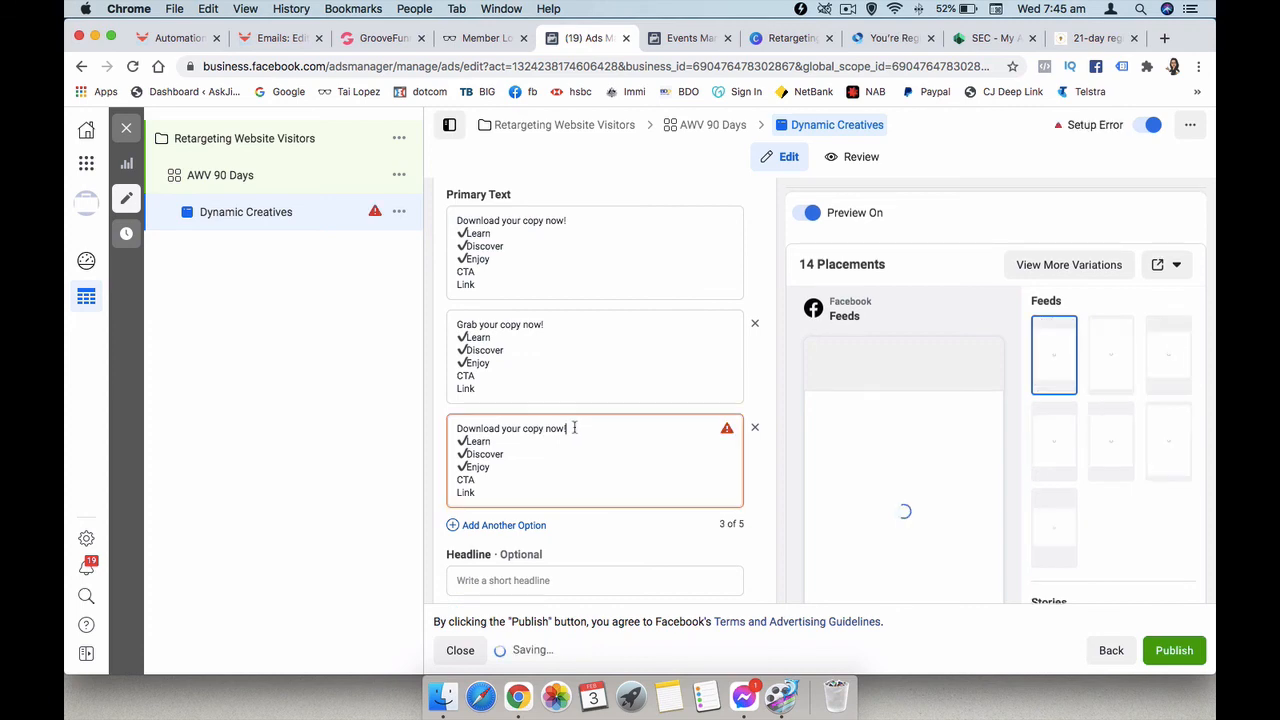
- Replace the opening line of the third primary text option with "Check this out!"
key(BackSpace)
key(BackSpace)
key(BackSpace)
key(BackSpace)
key(BackSpace)
key(BackSpace)
key(BackSpace)
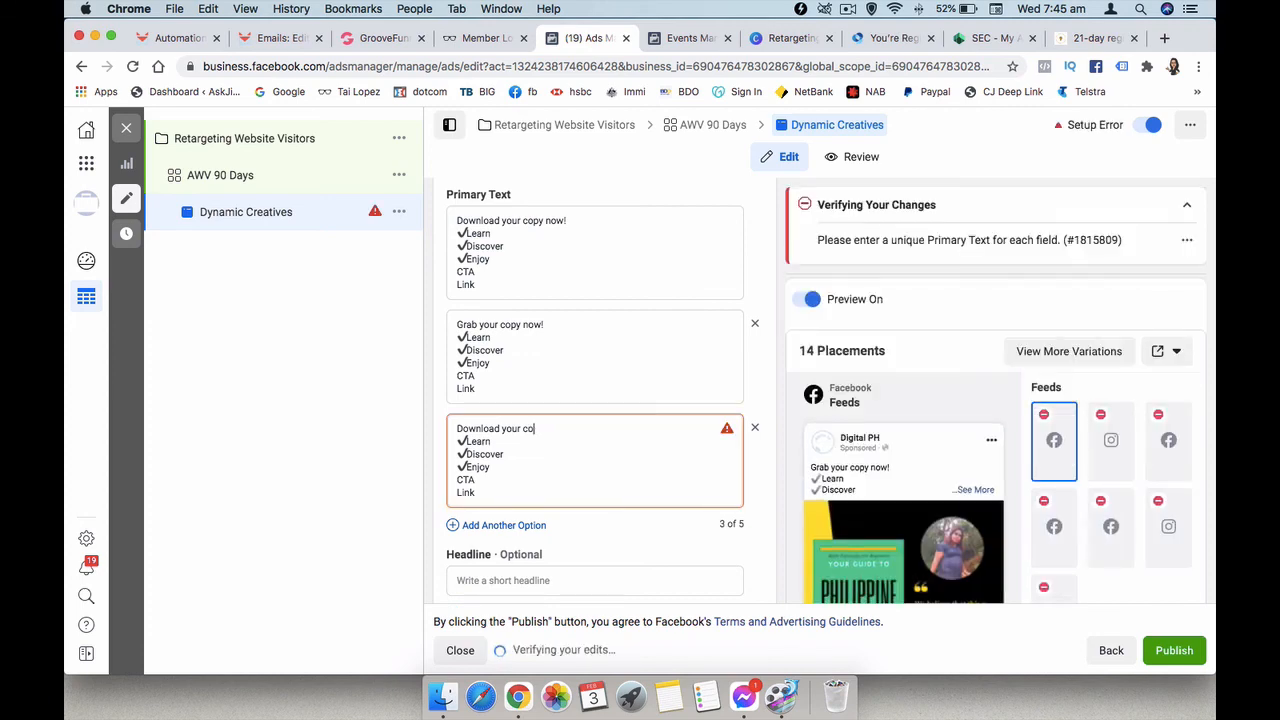
key(BackSpace)
key(BackSpace)
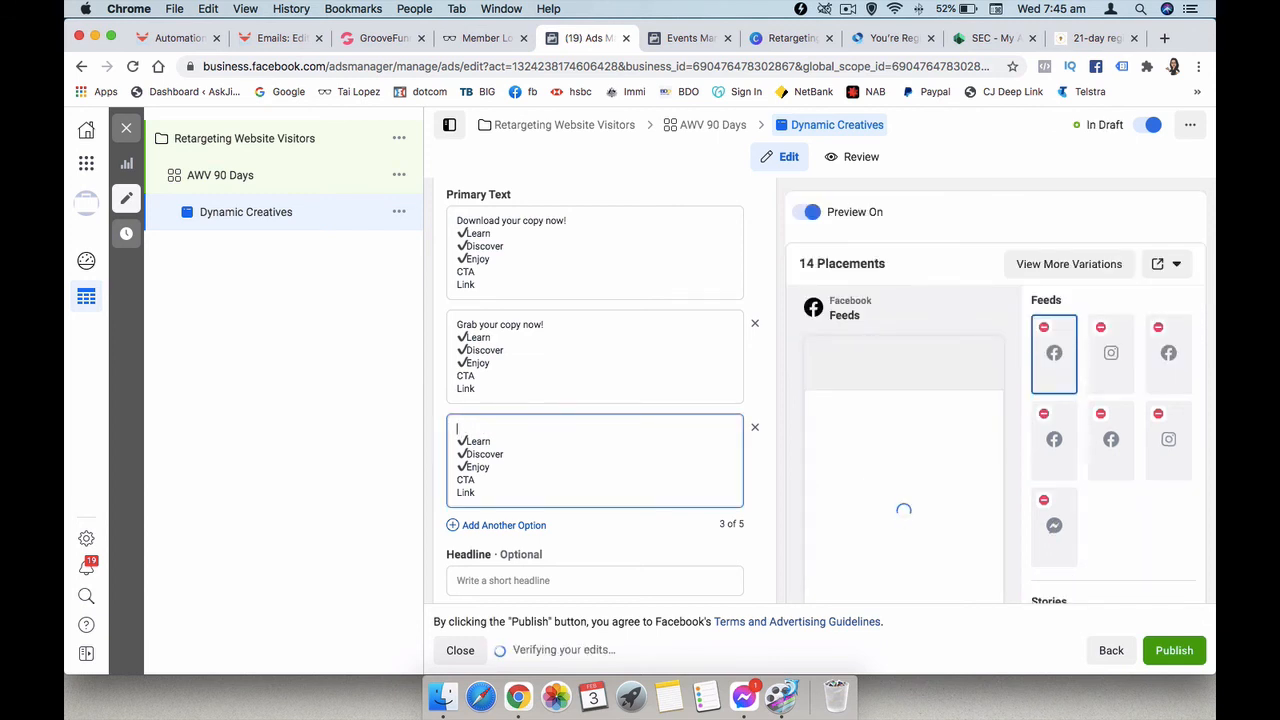
text(Che)
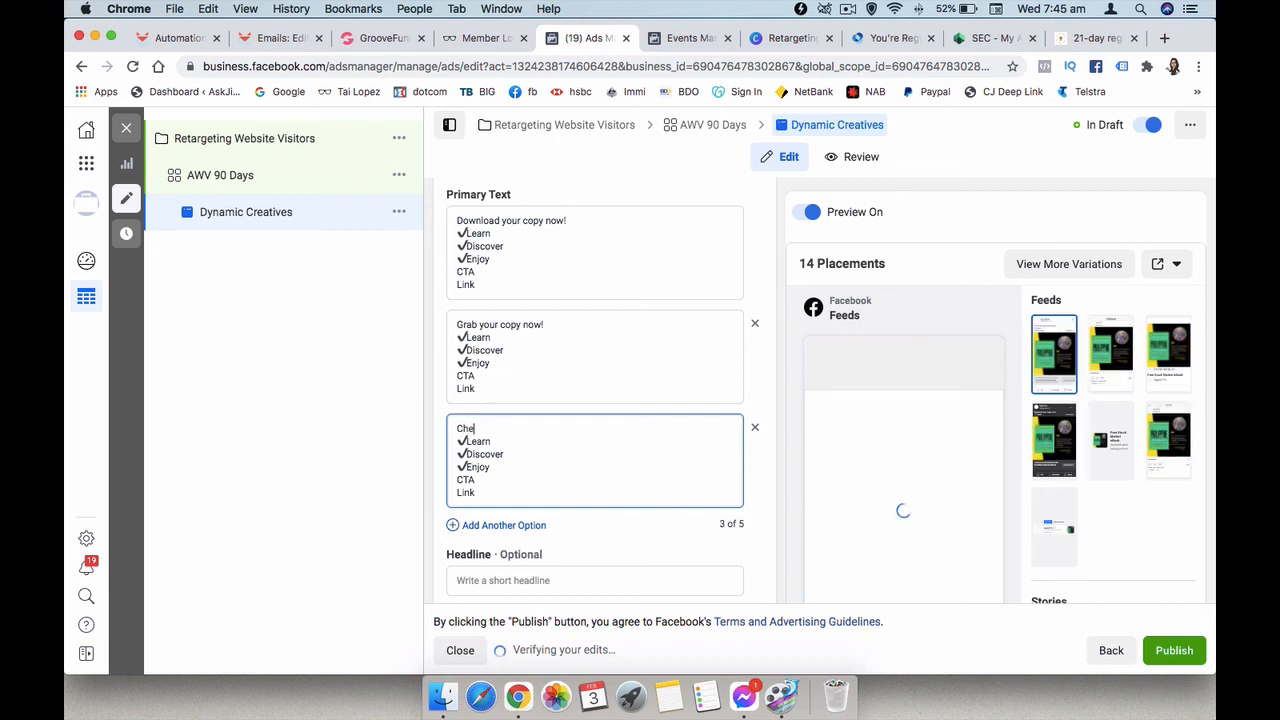
text(ck this out)
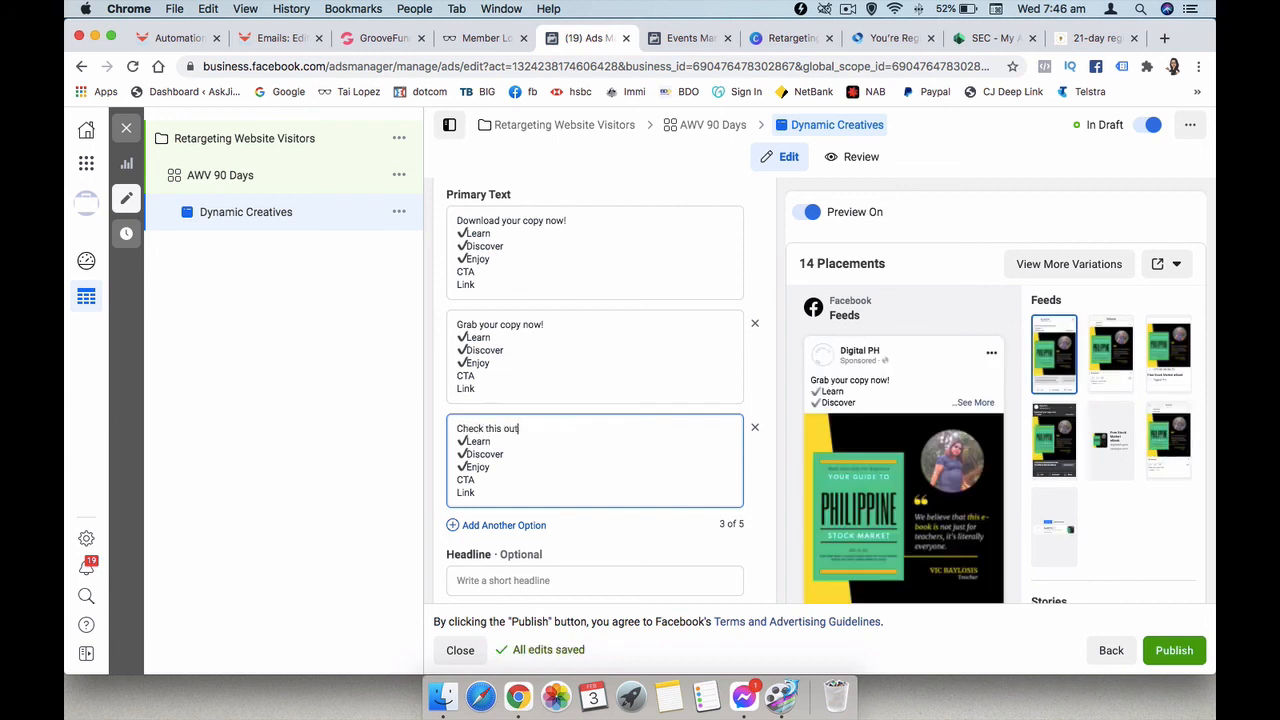
text(!)
- Enter "Download now!" as the ad's first headline
scroll(634, 374, down, 5)
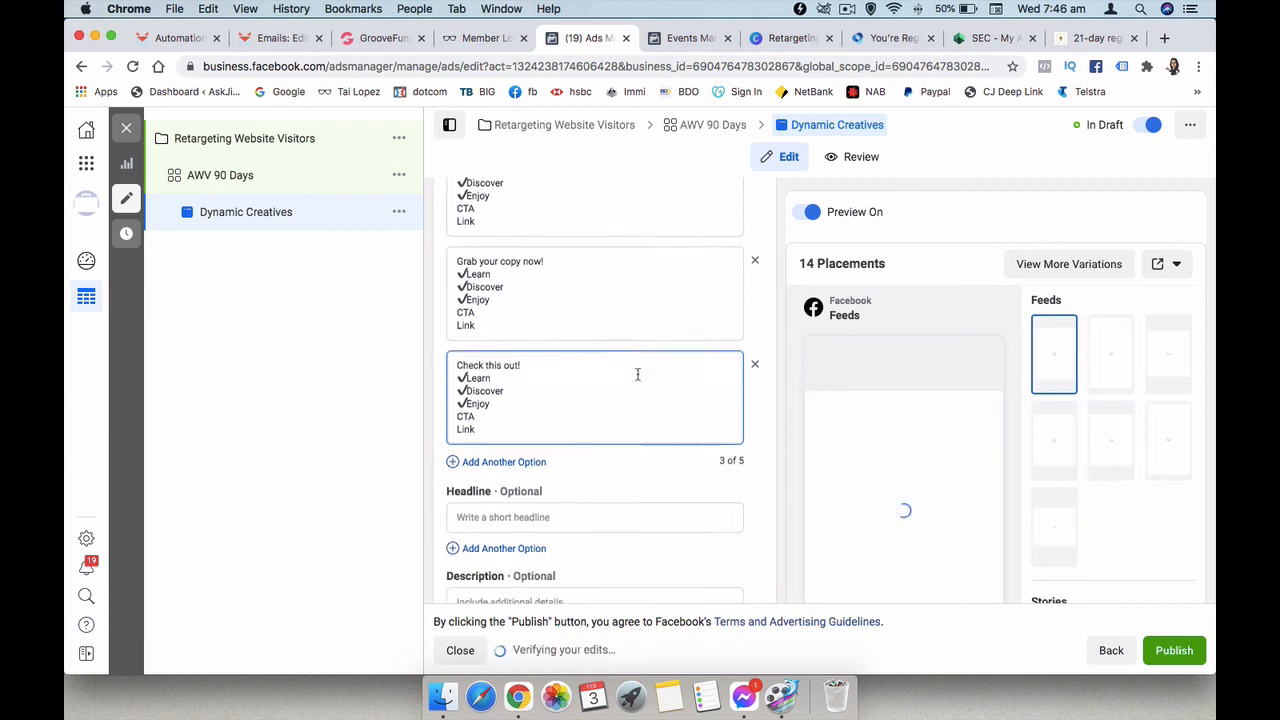
click(537, 358)
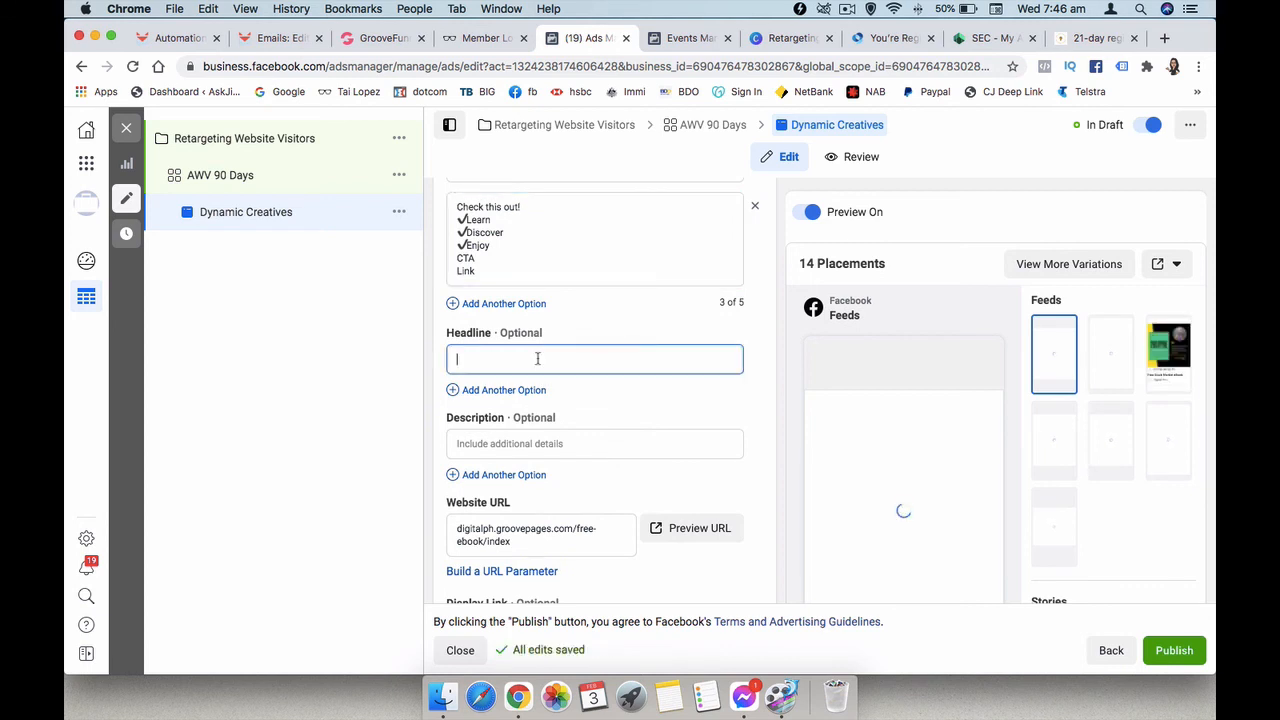
scroll(840, 512, down, 3)
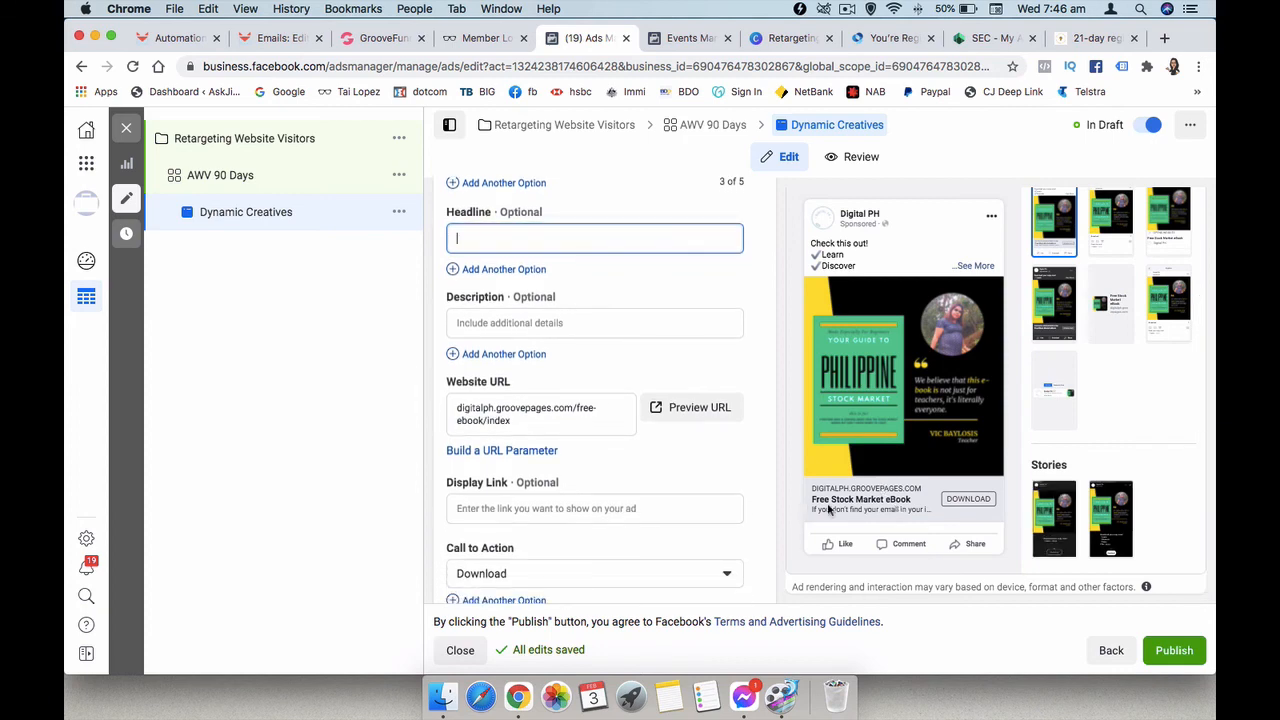
scroll(586, 446, up, 3)
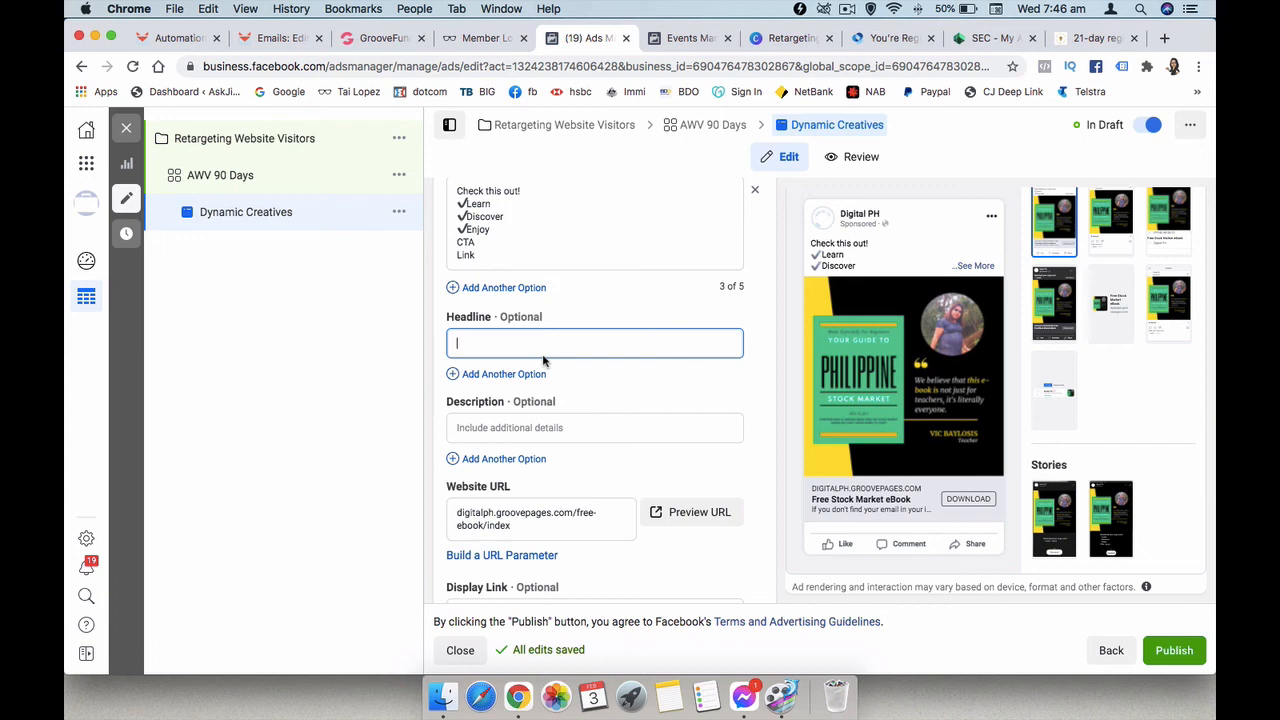
text(B)
- Add a second headline option reading "Free eBook!"
click(508, 378)
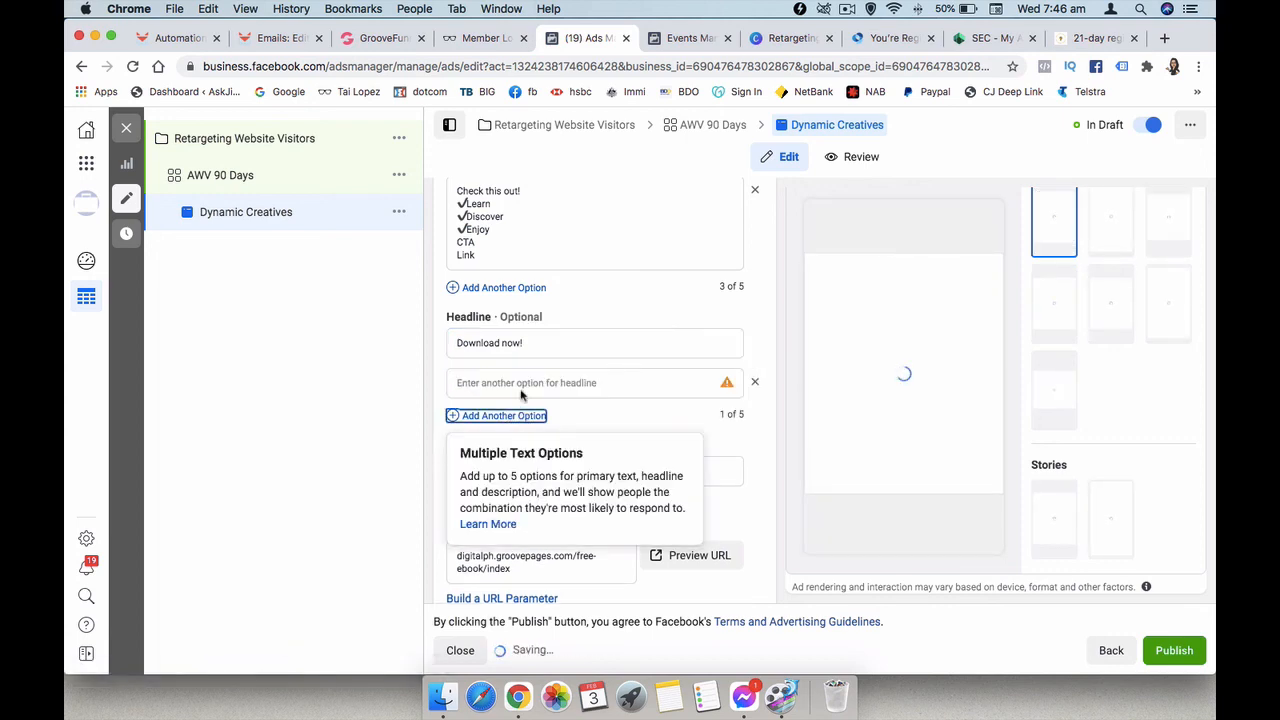
click(519, 383)
text(Fre)
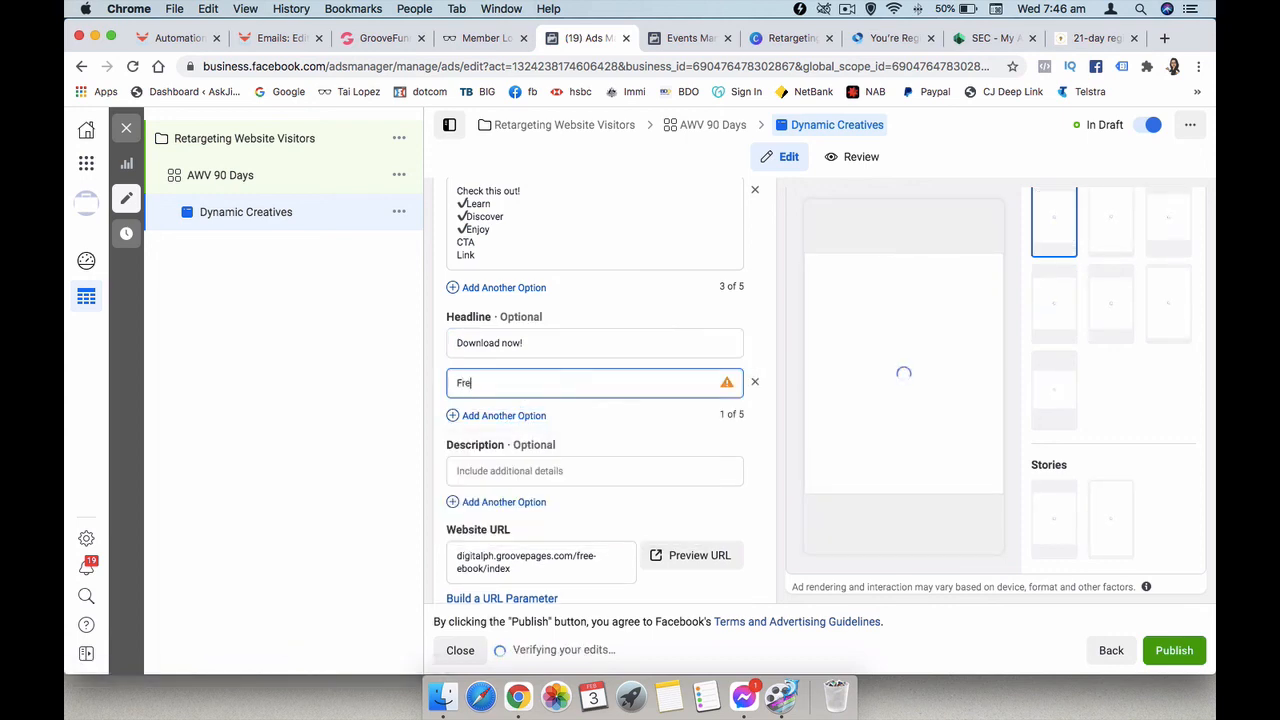
text(e eB)
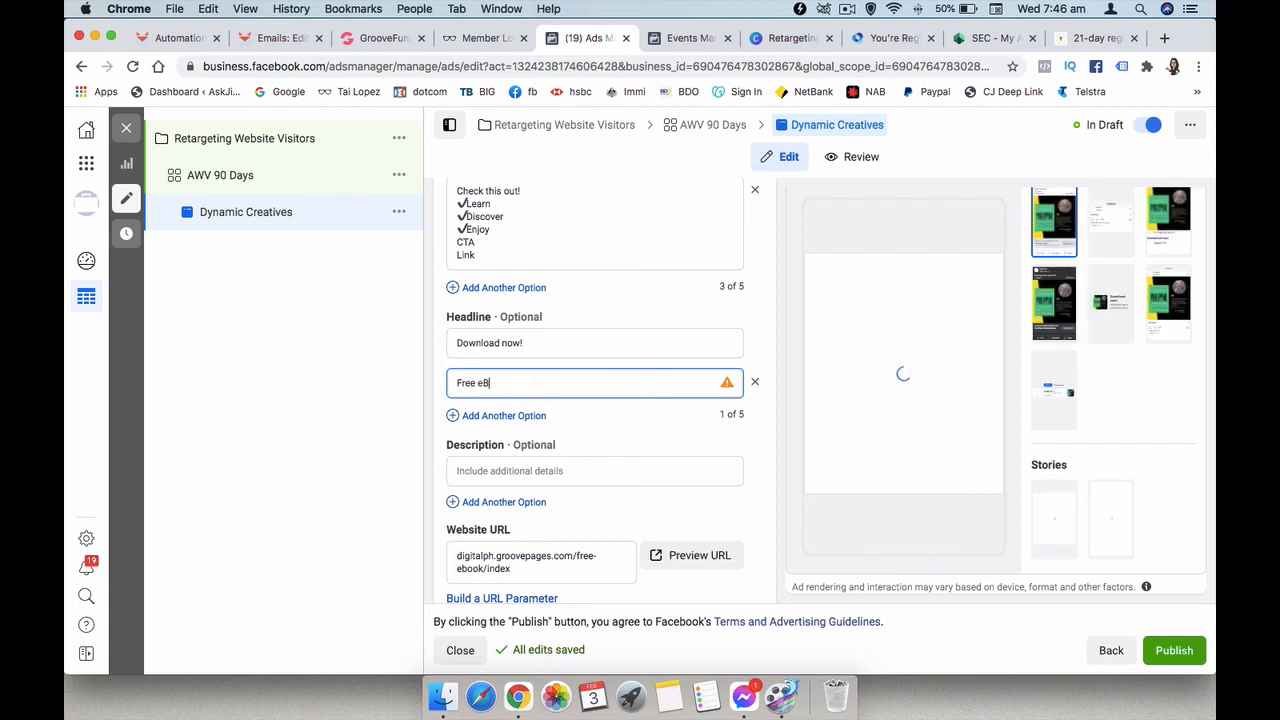
text(ook!)
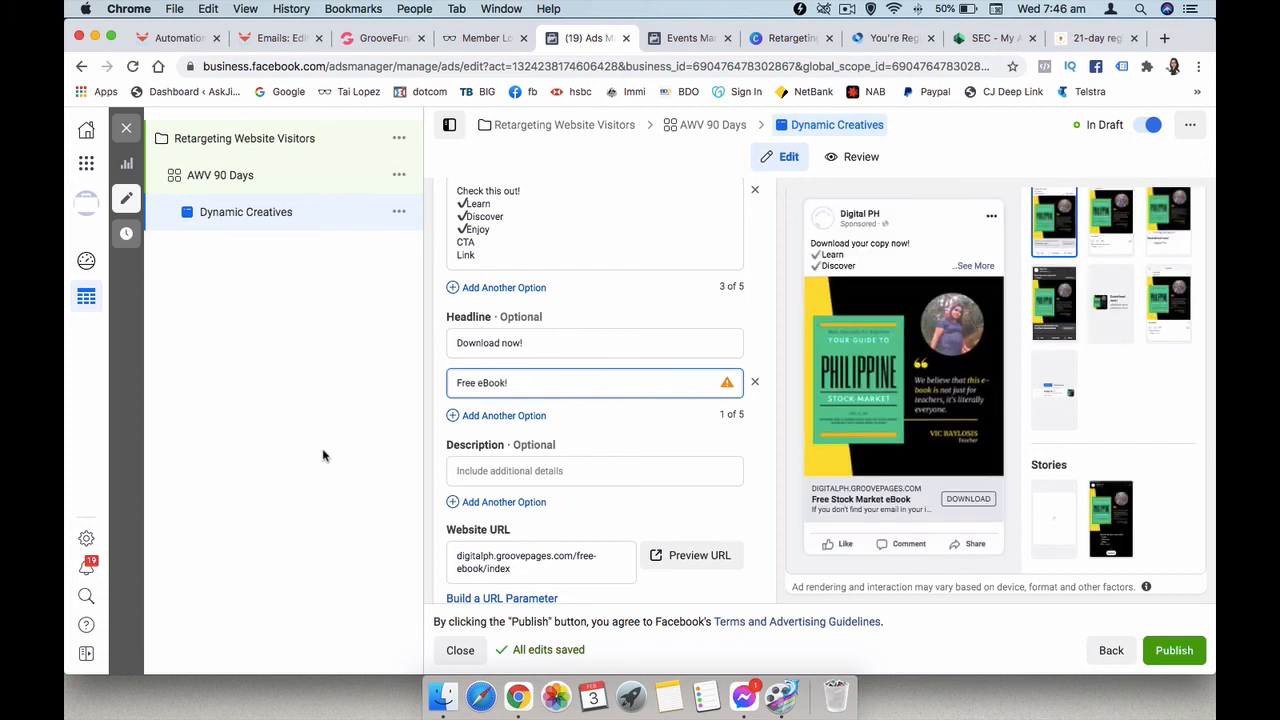
click(664, 489)
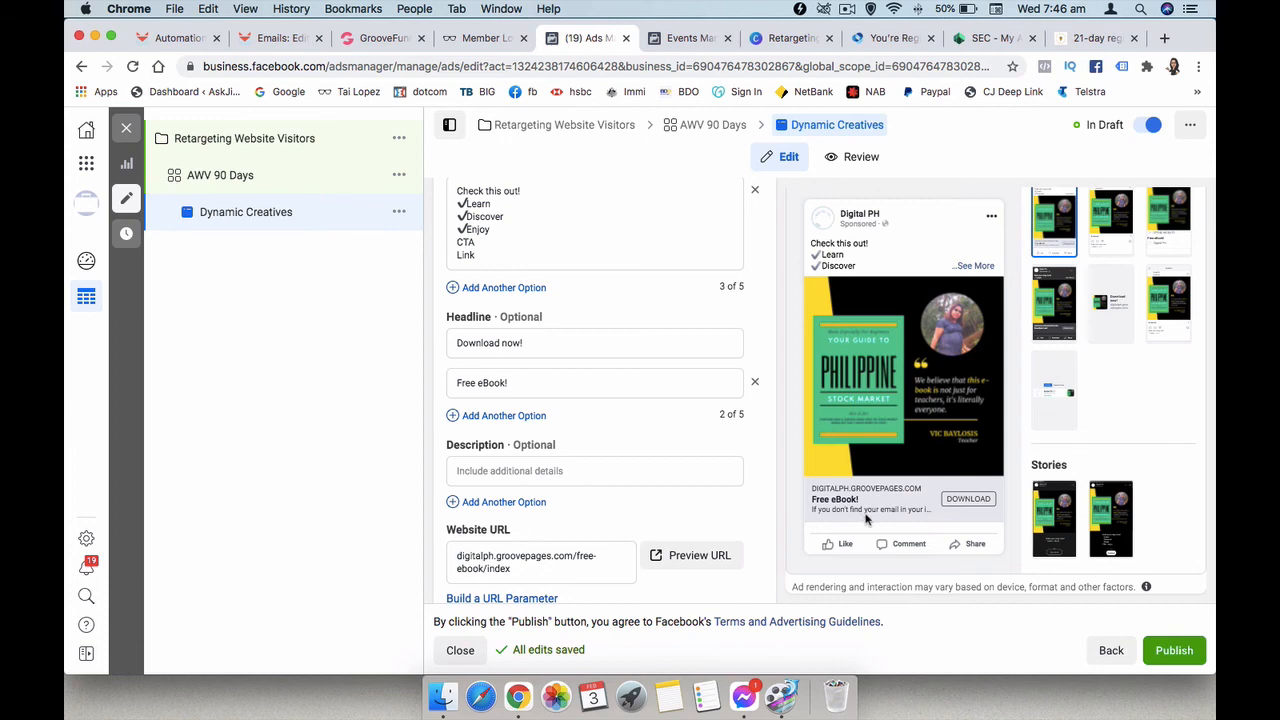
- Set the ad's description to "Instant Access!" and its display link to "digitalph.com"
click(491, 475)
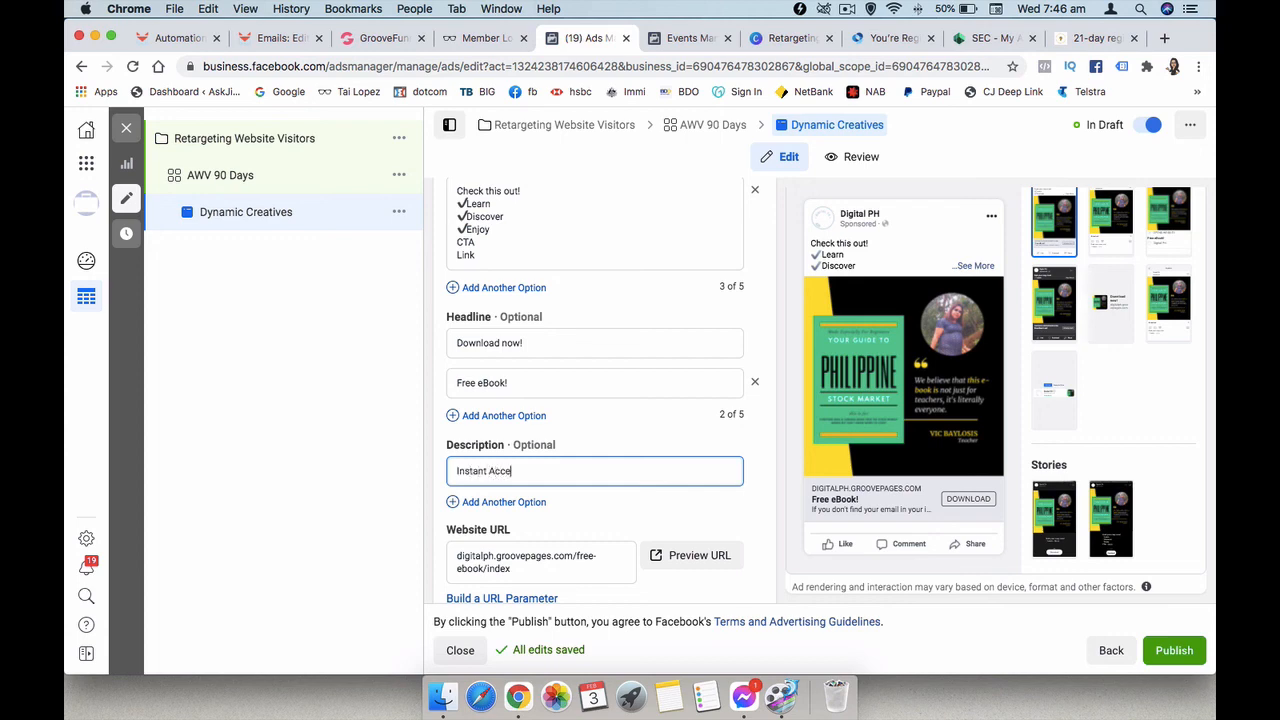
text(!)
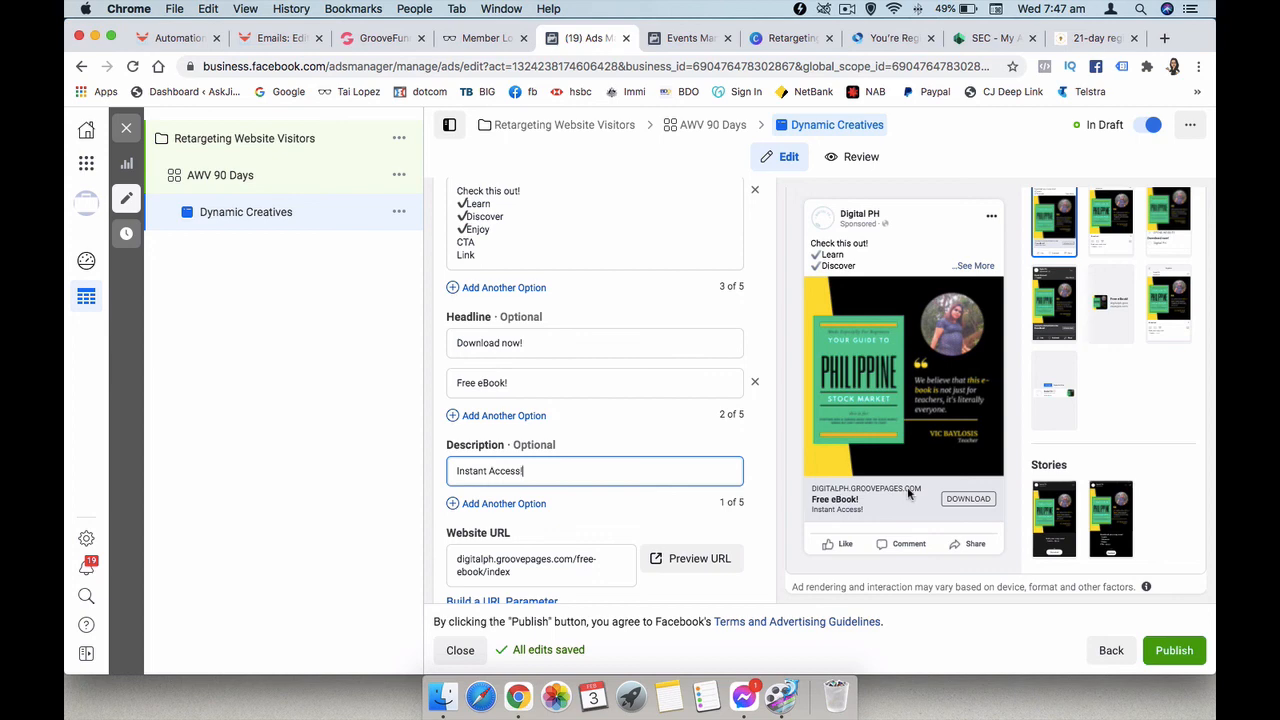
scroll(560, 409, down, 5)
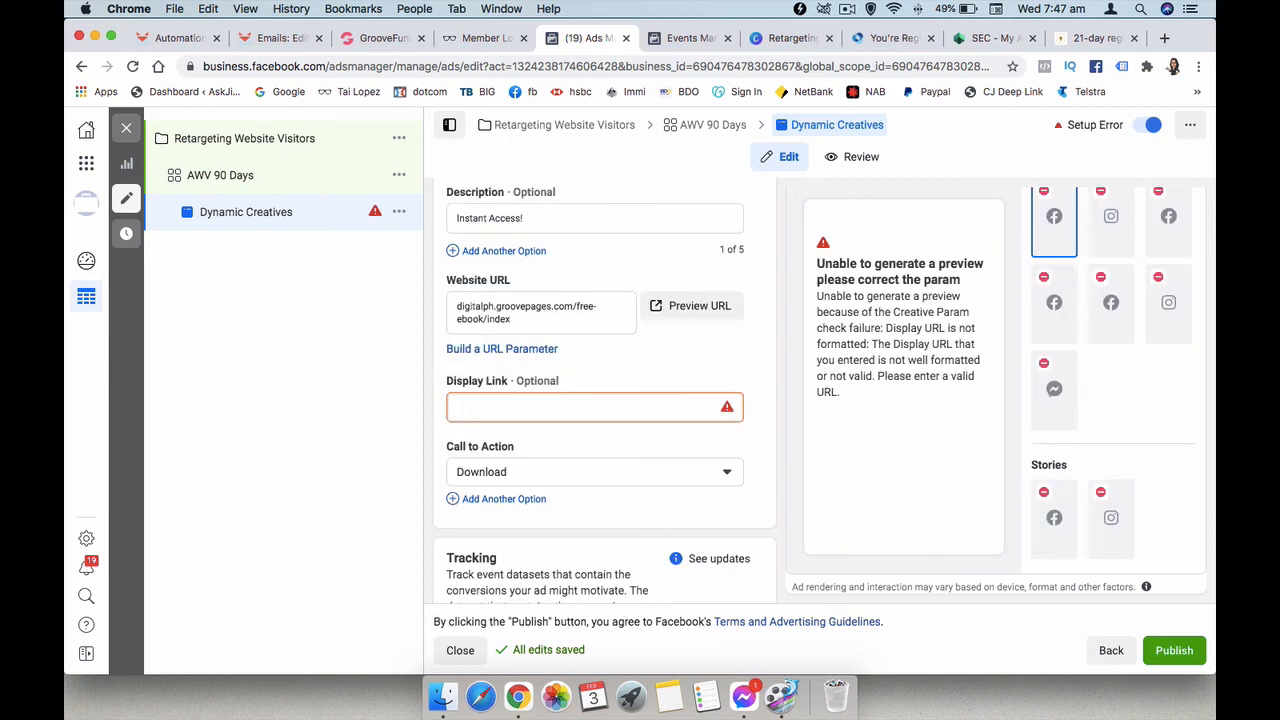
click(560, 407)
text(dig)
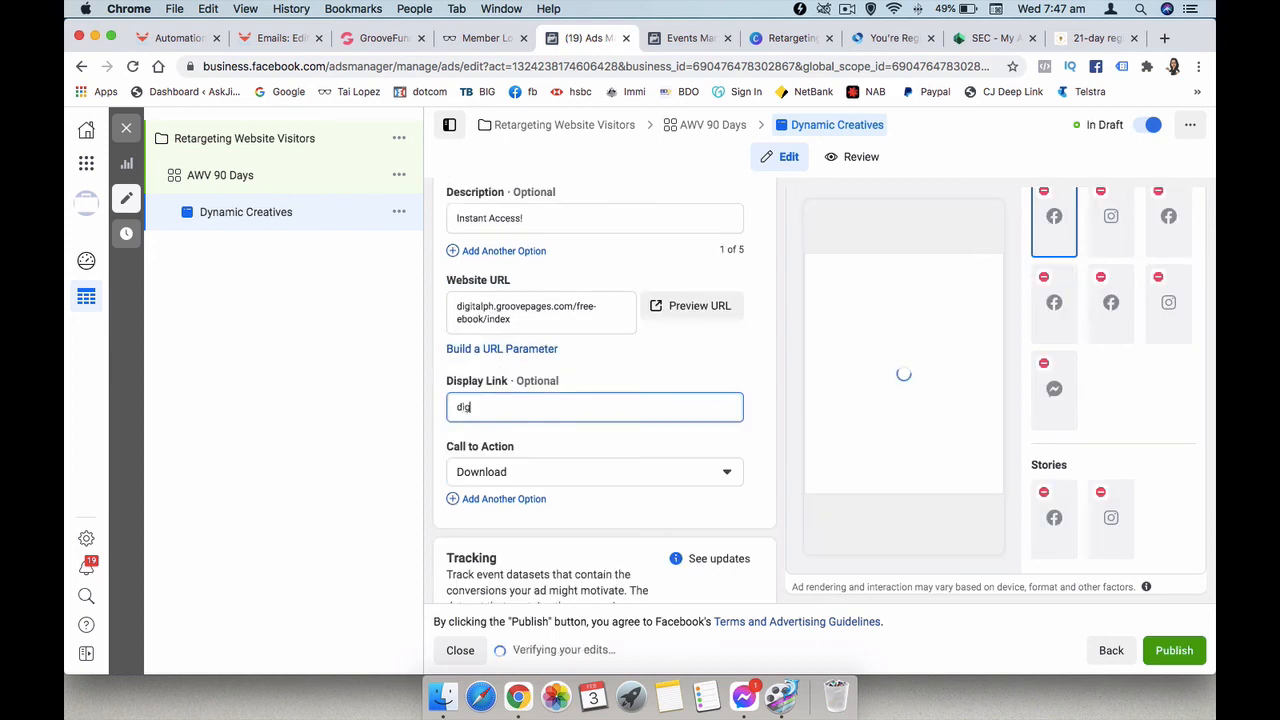
text(italph.co)
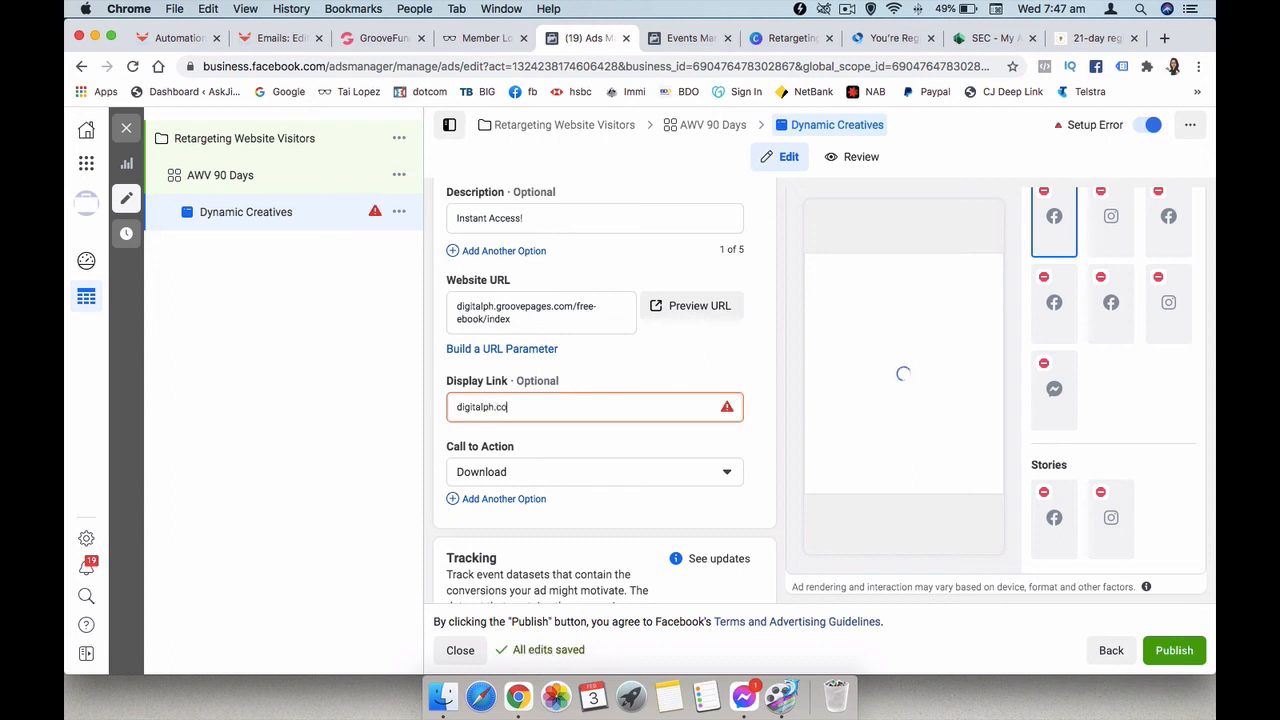
text(m)
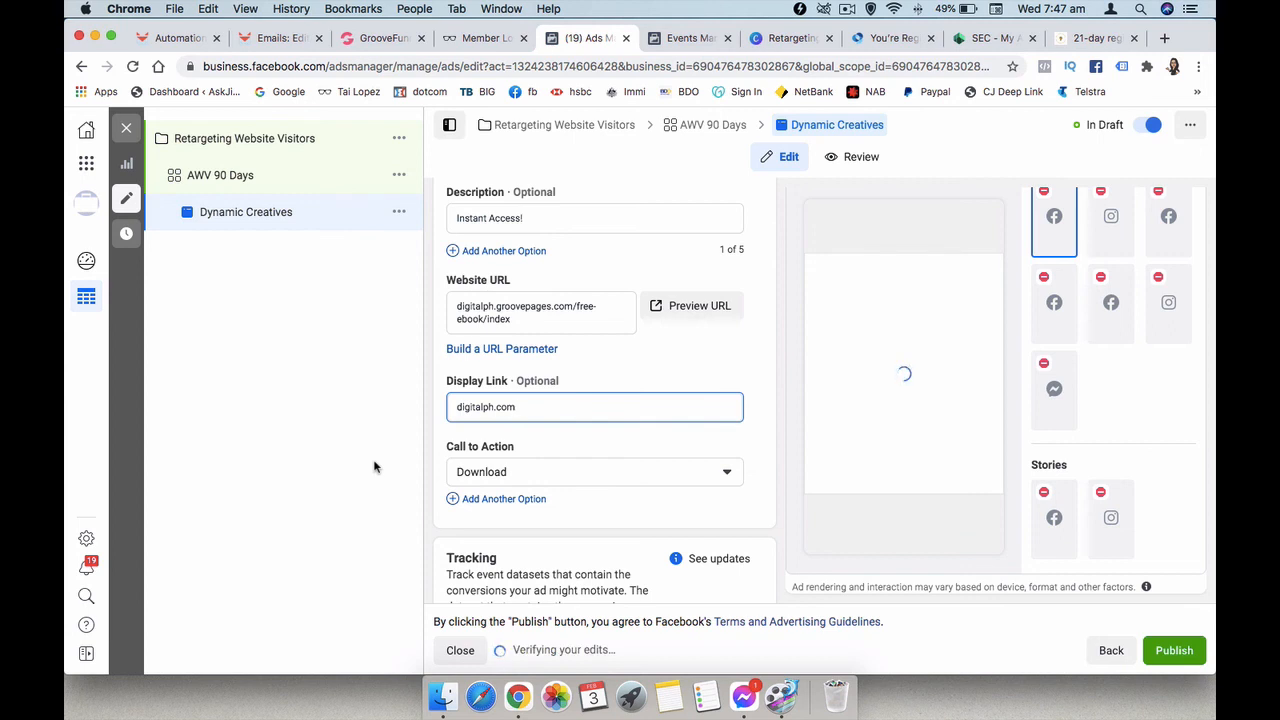
click(391, 467)
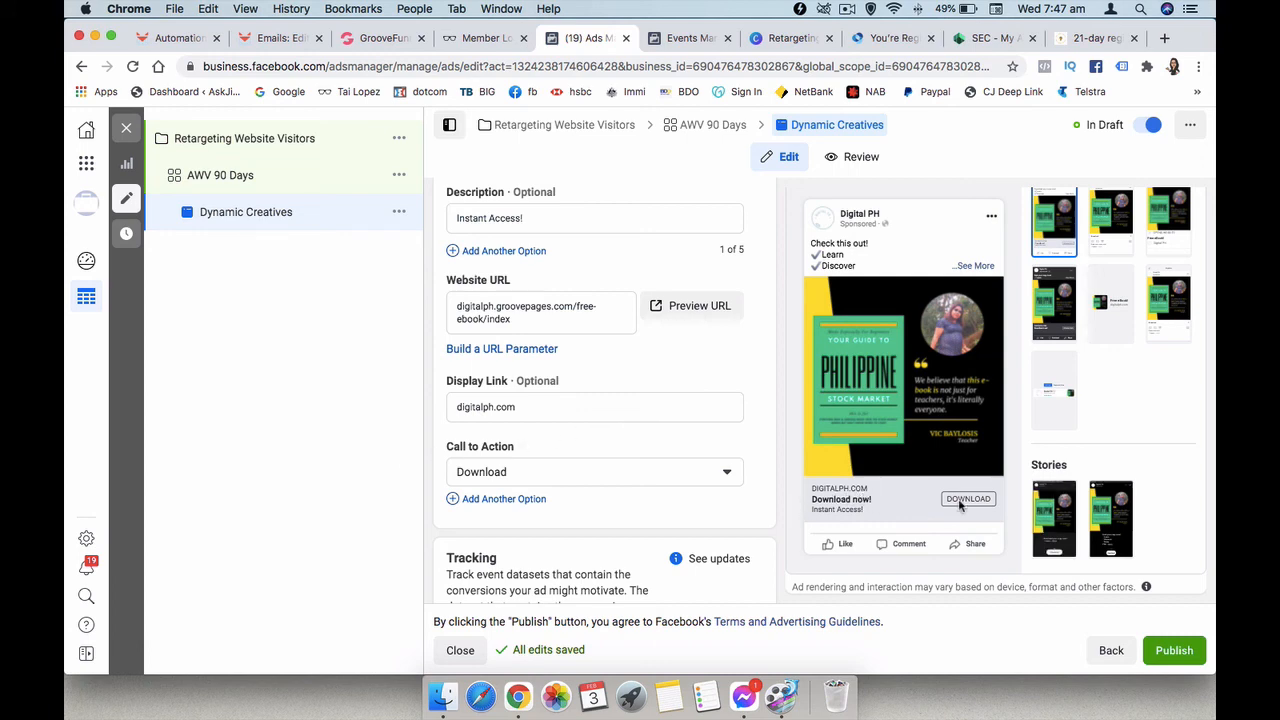
scroll(600, 380, up, 3)
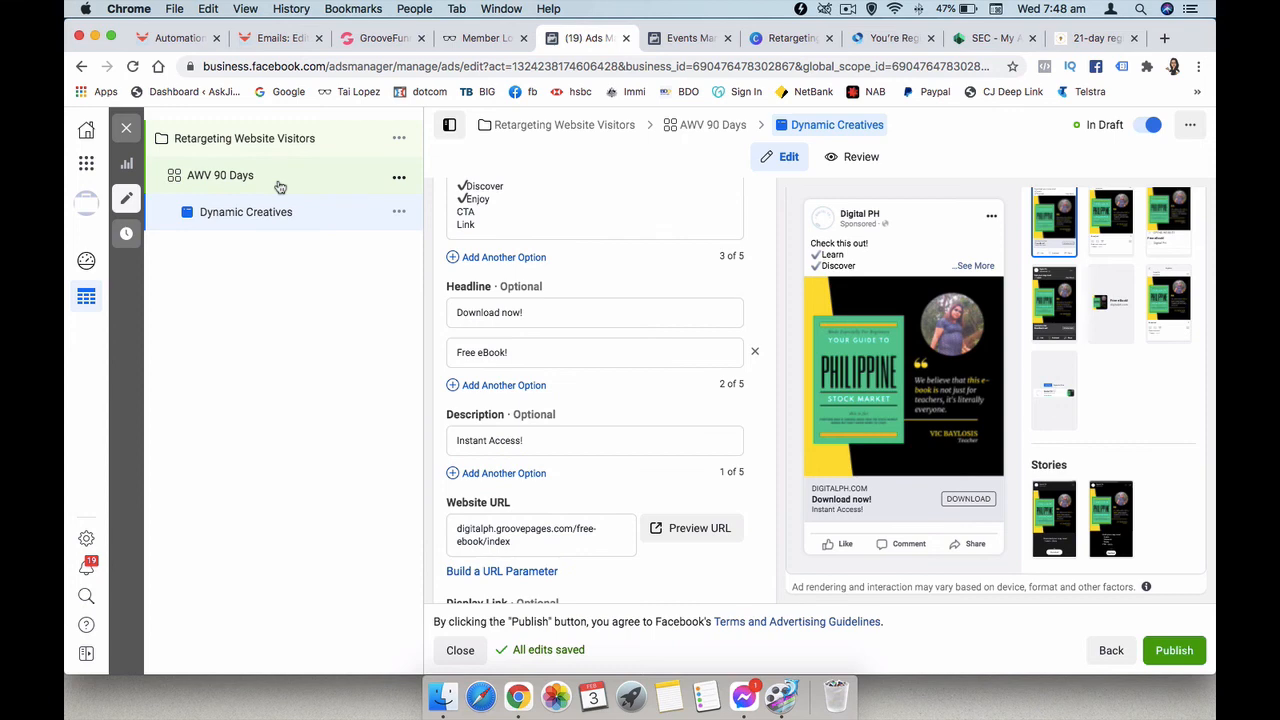